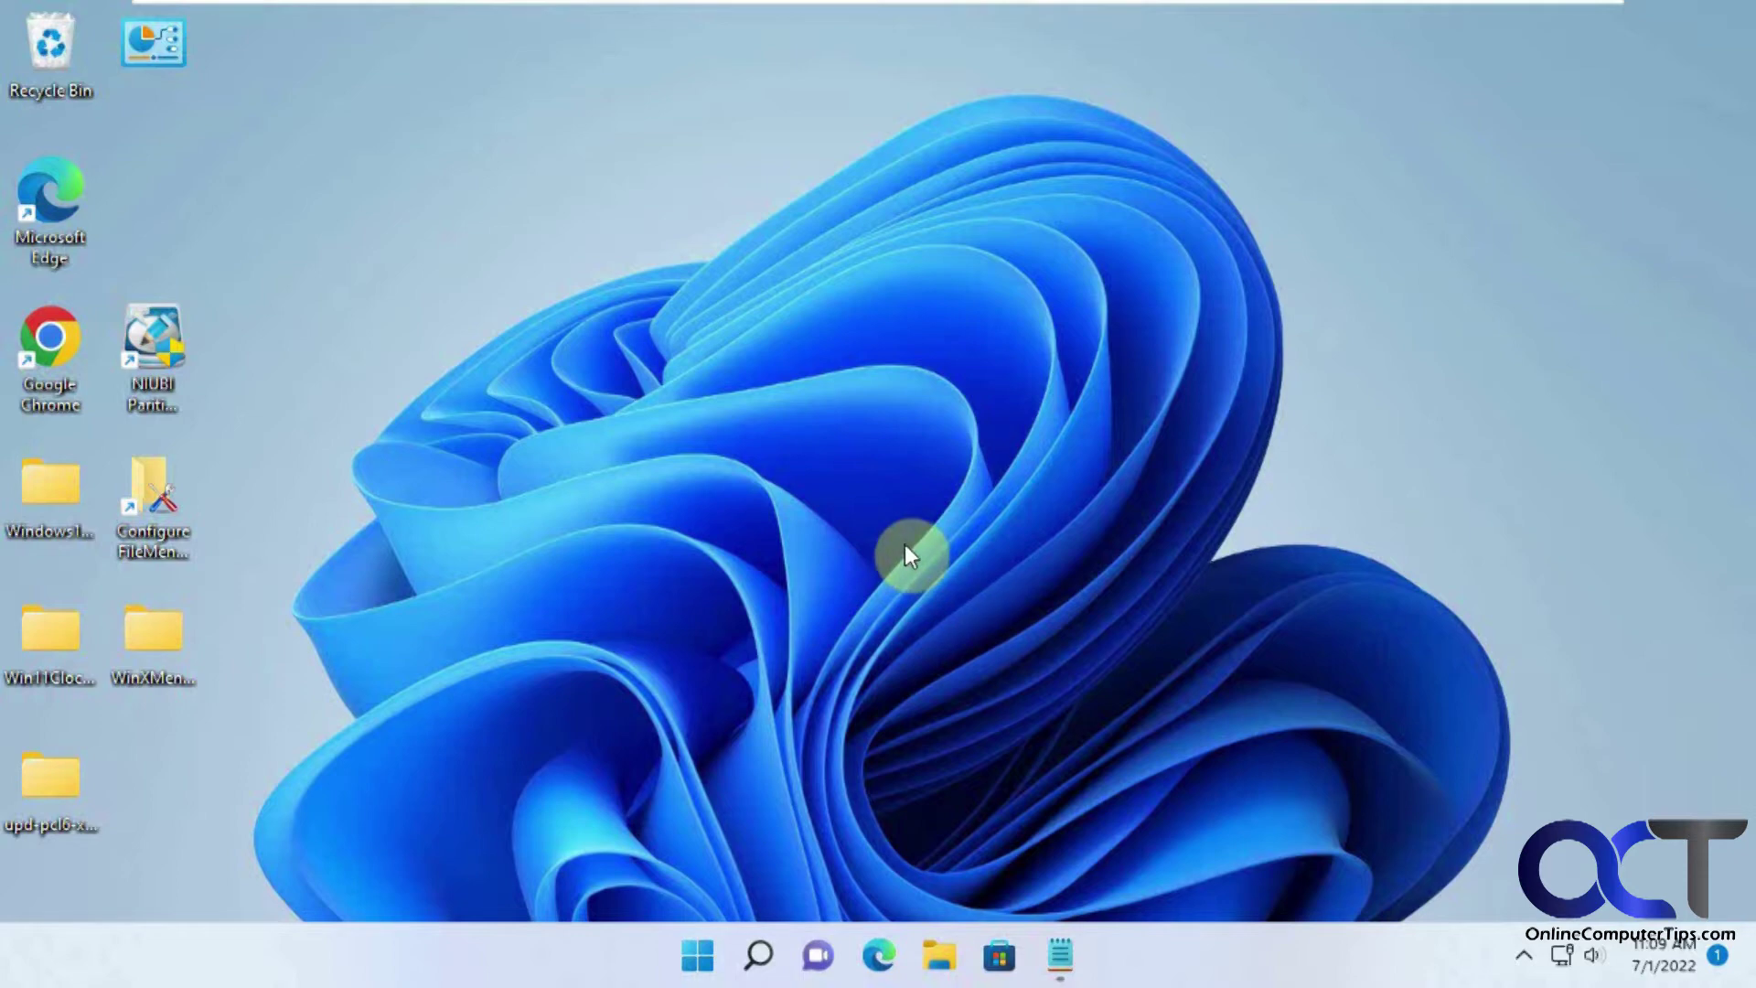
- Search for 'cmd' and run Command Prompt as administrator, approving the UAC prompt
click(698, 955)
click(714, 146)
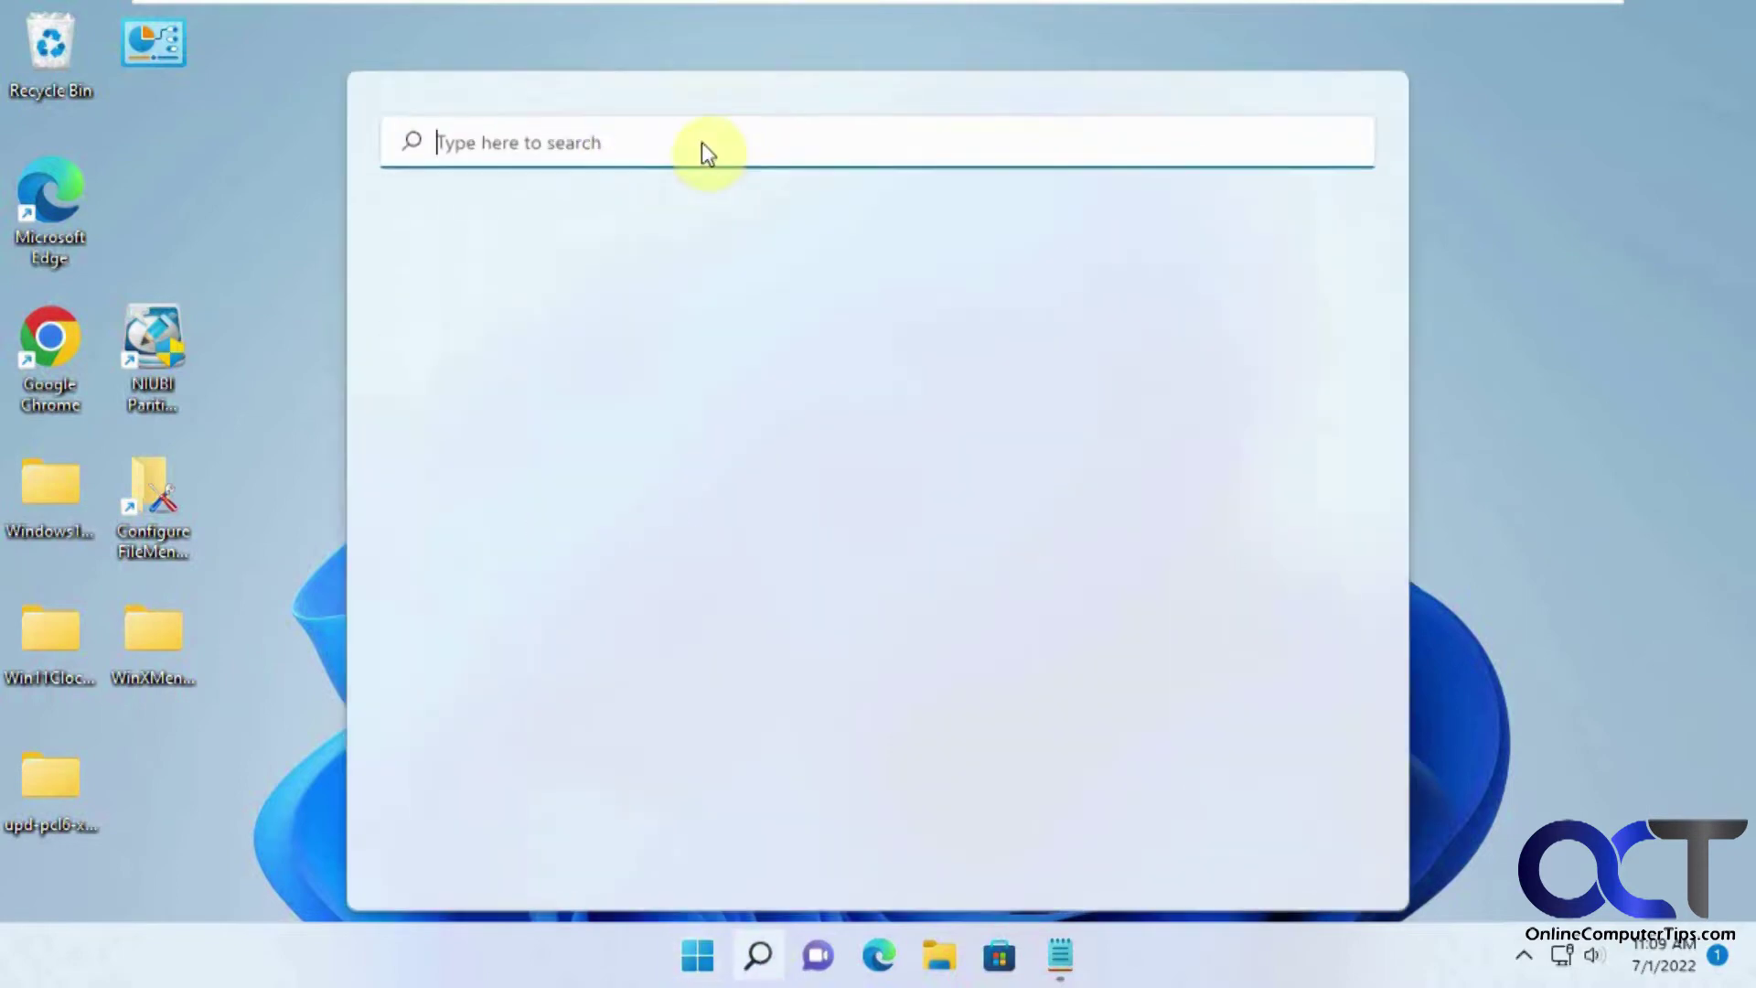
text(cmd)
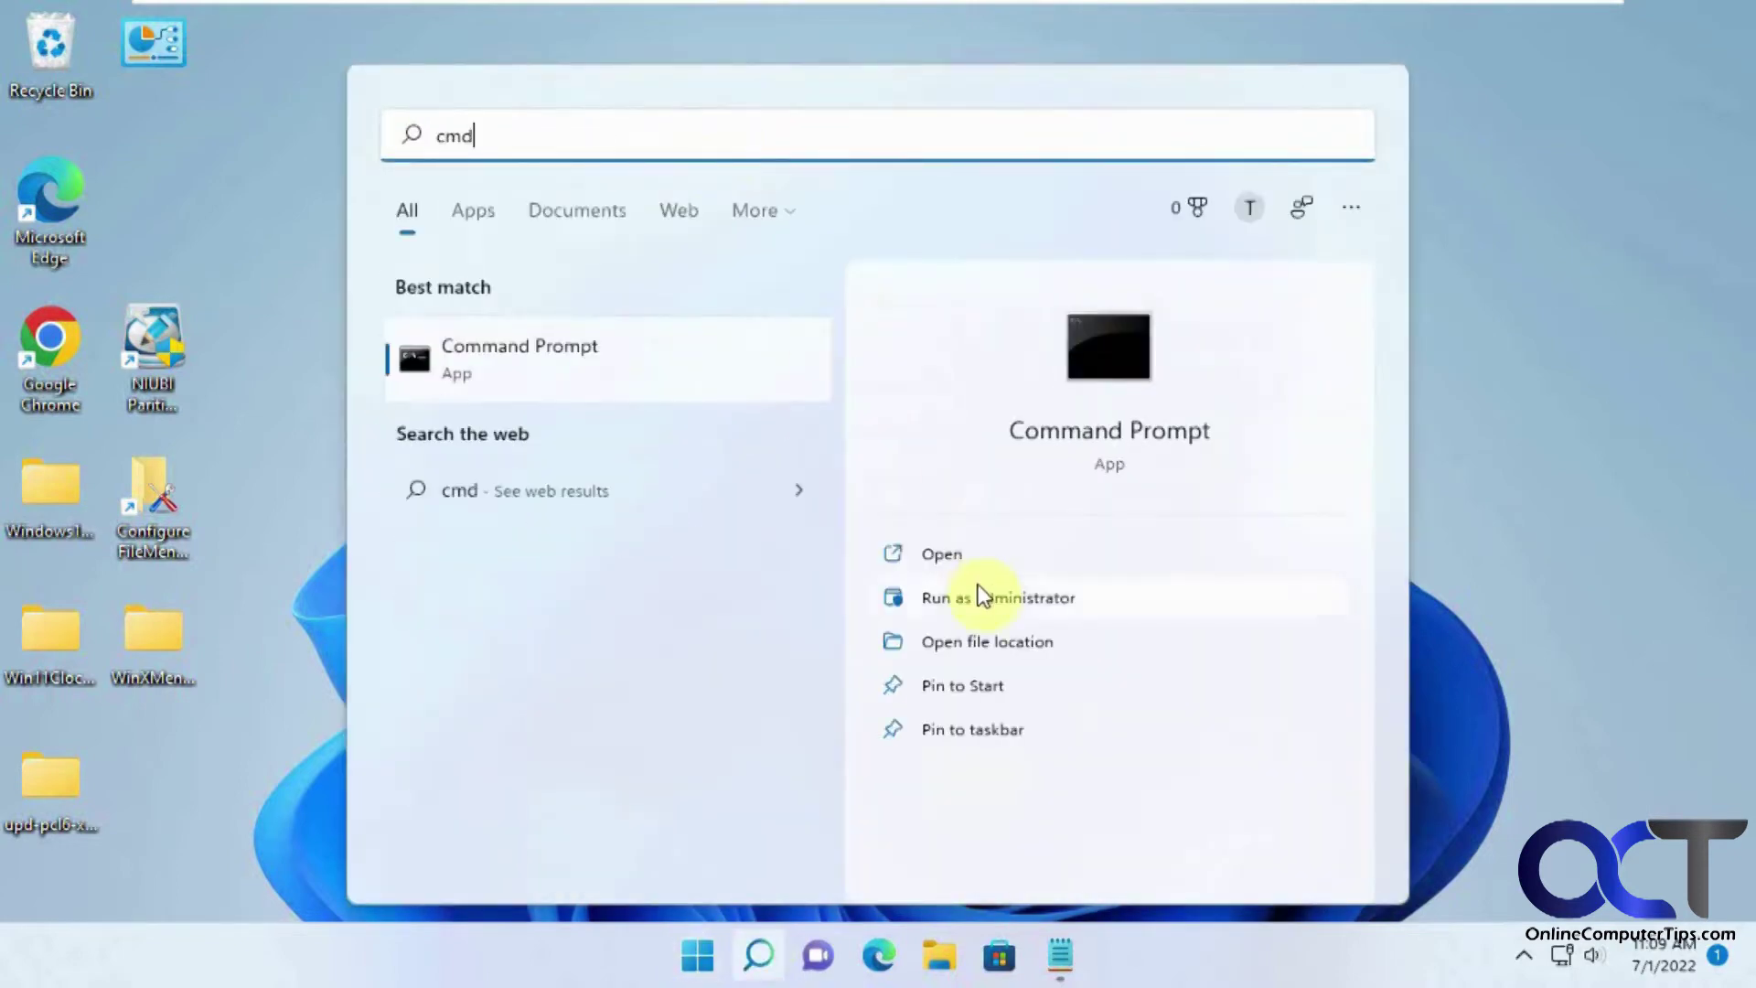
click(977, 597)
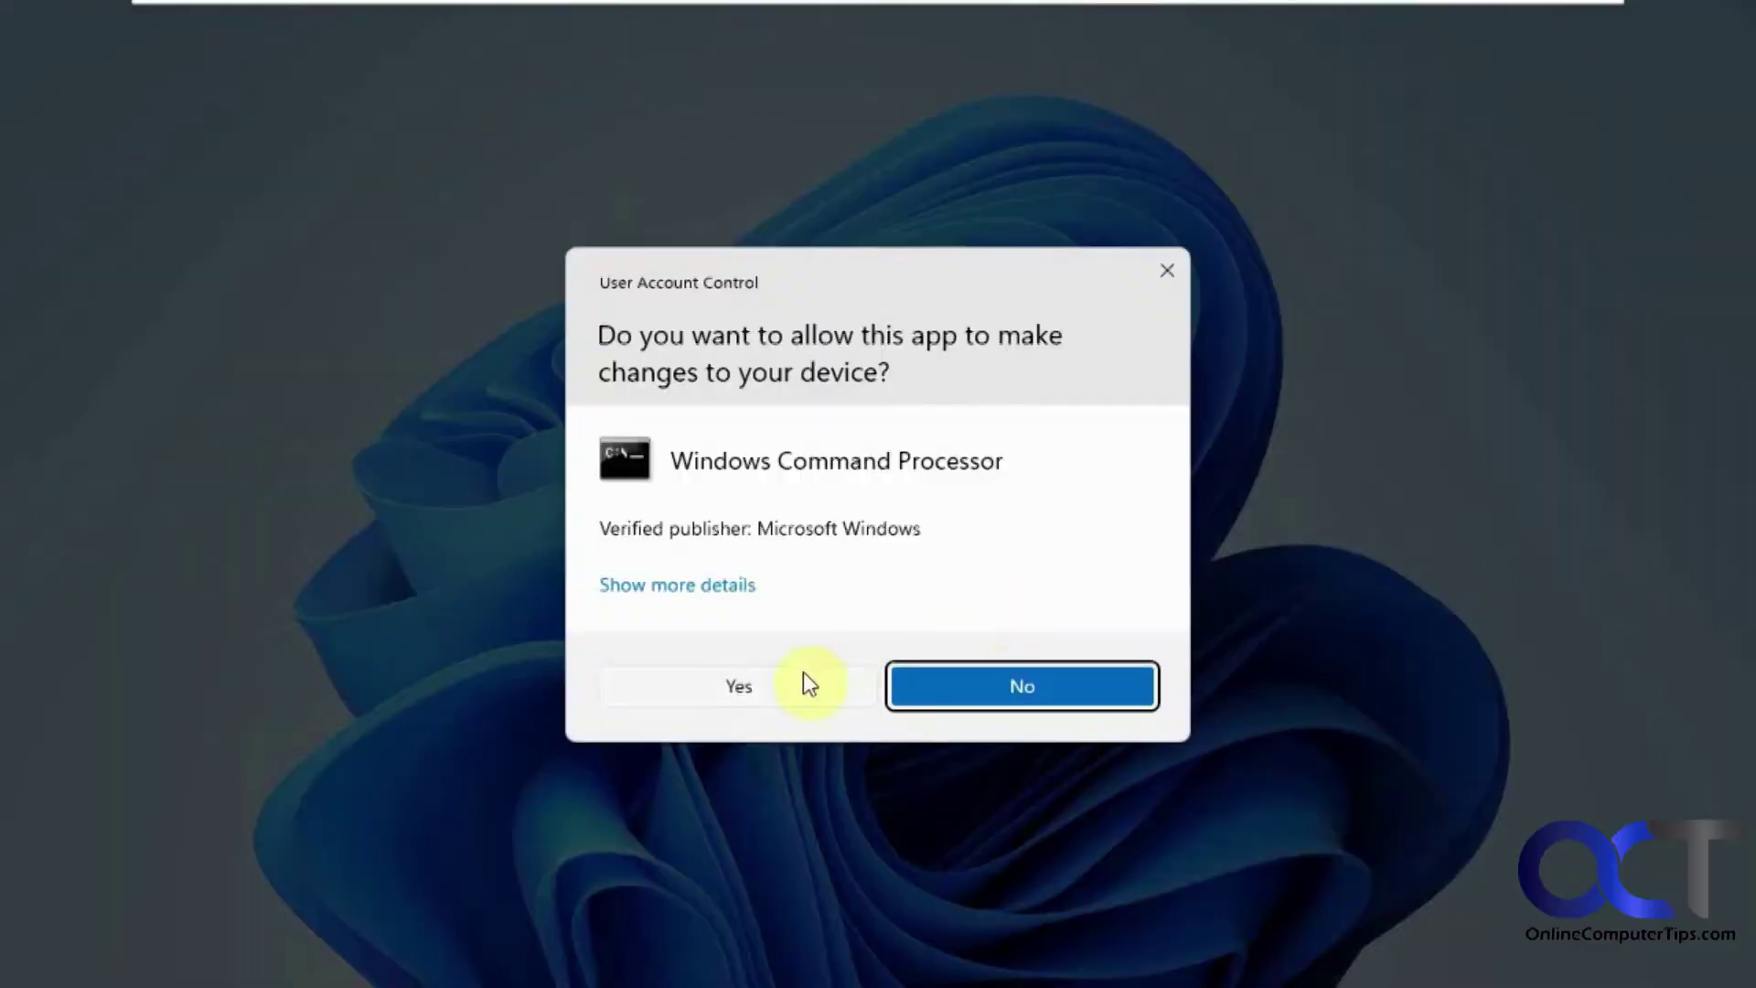
click(804, 682)
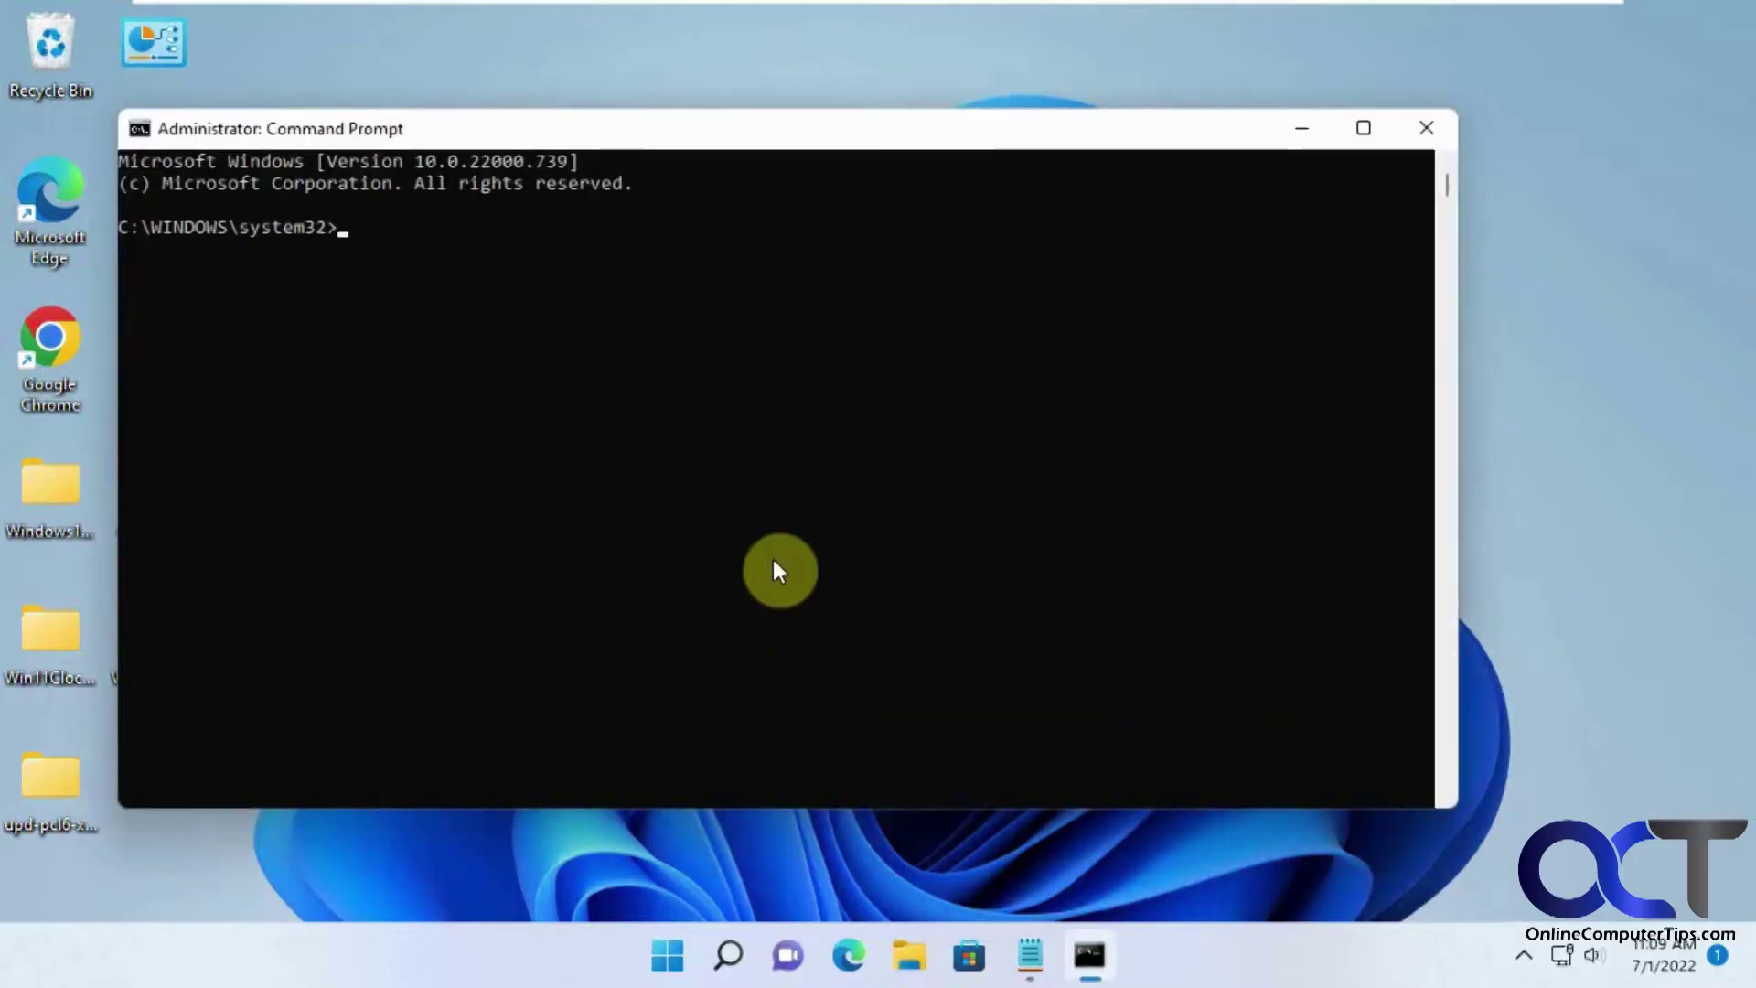
- Place the Notepad notes beside the console, then copy 'Diskpart' from them and run it
click(1030, 956)
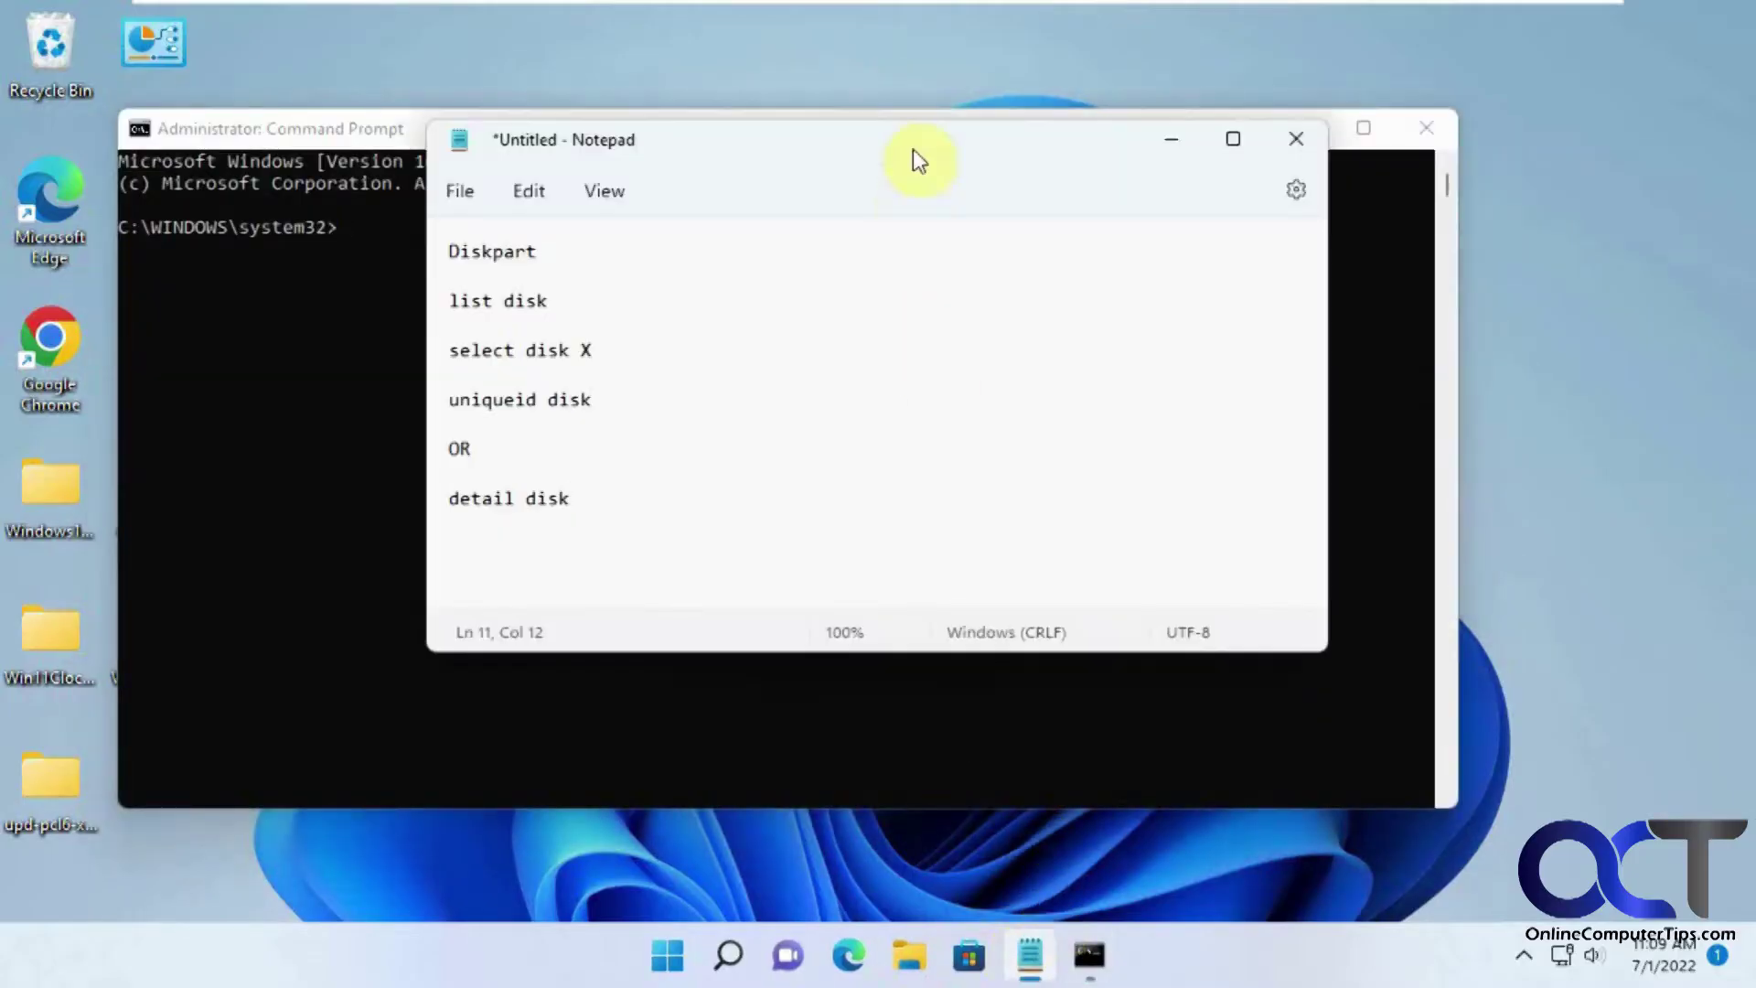
drag(913, 150, 1253, 285)
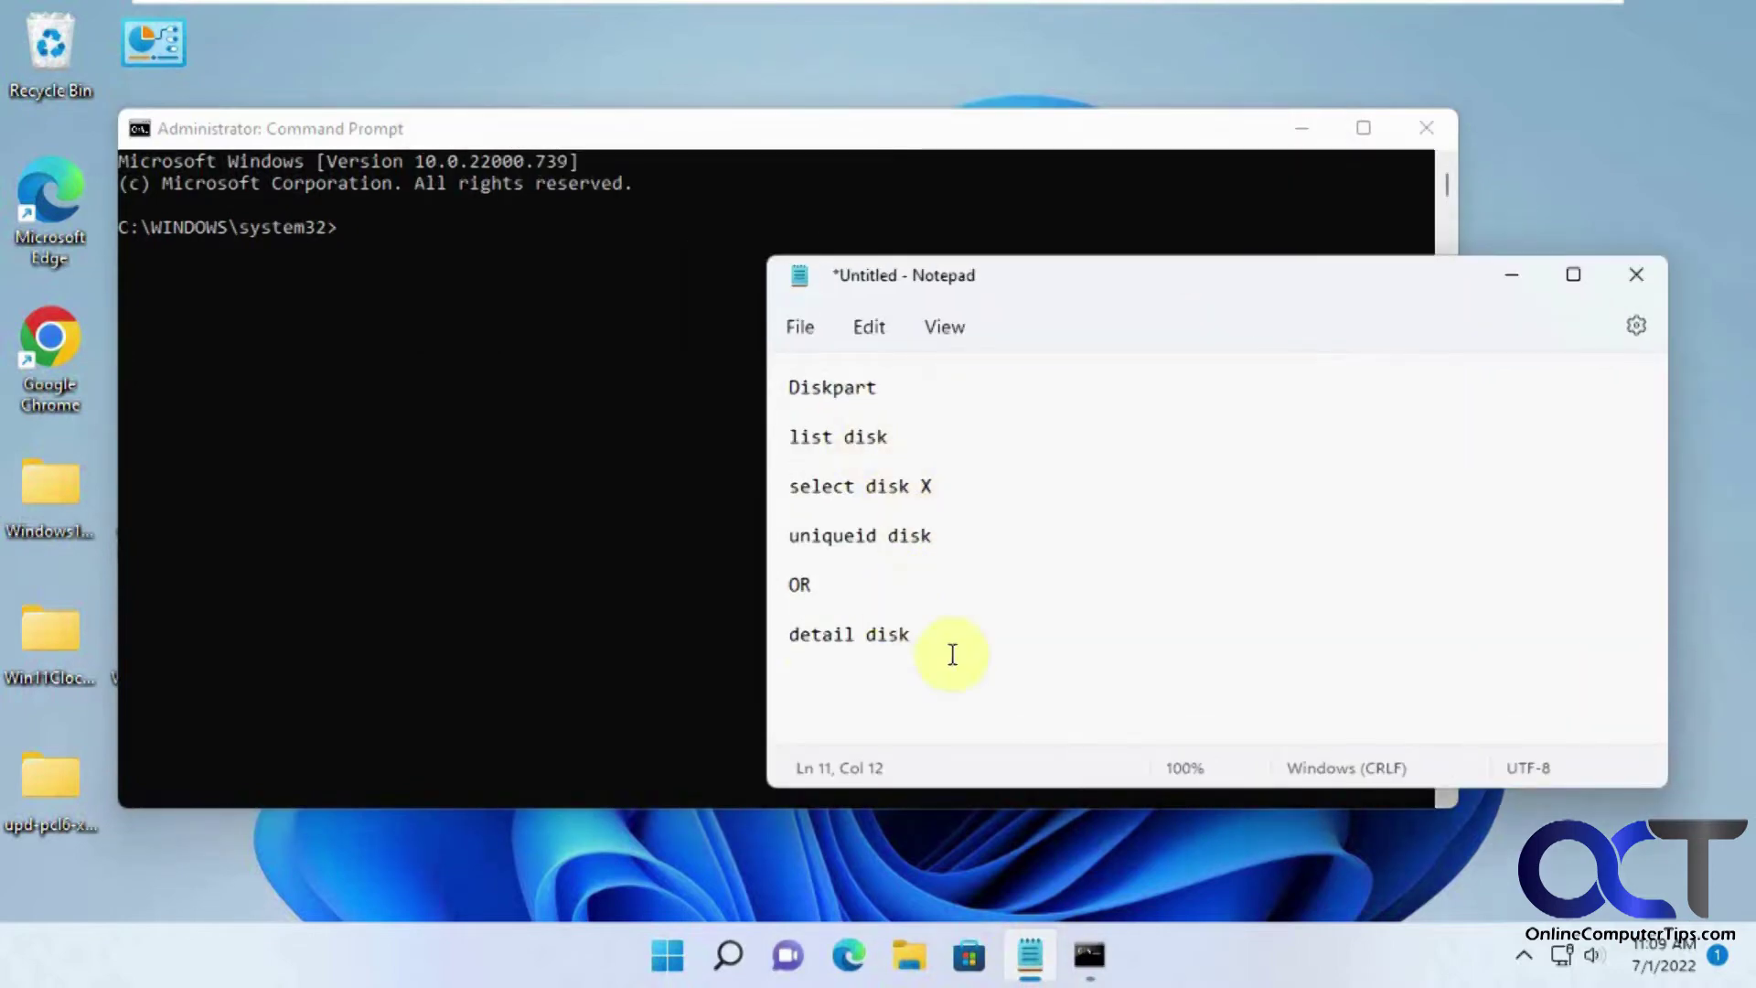
double_click(842, 393)
key(ctrl+c)
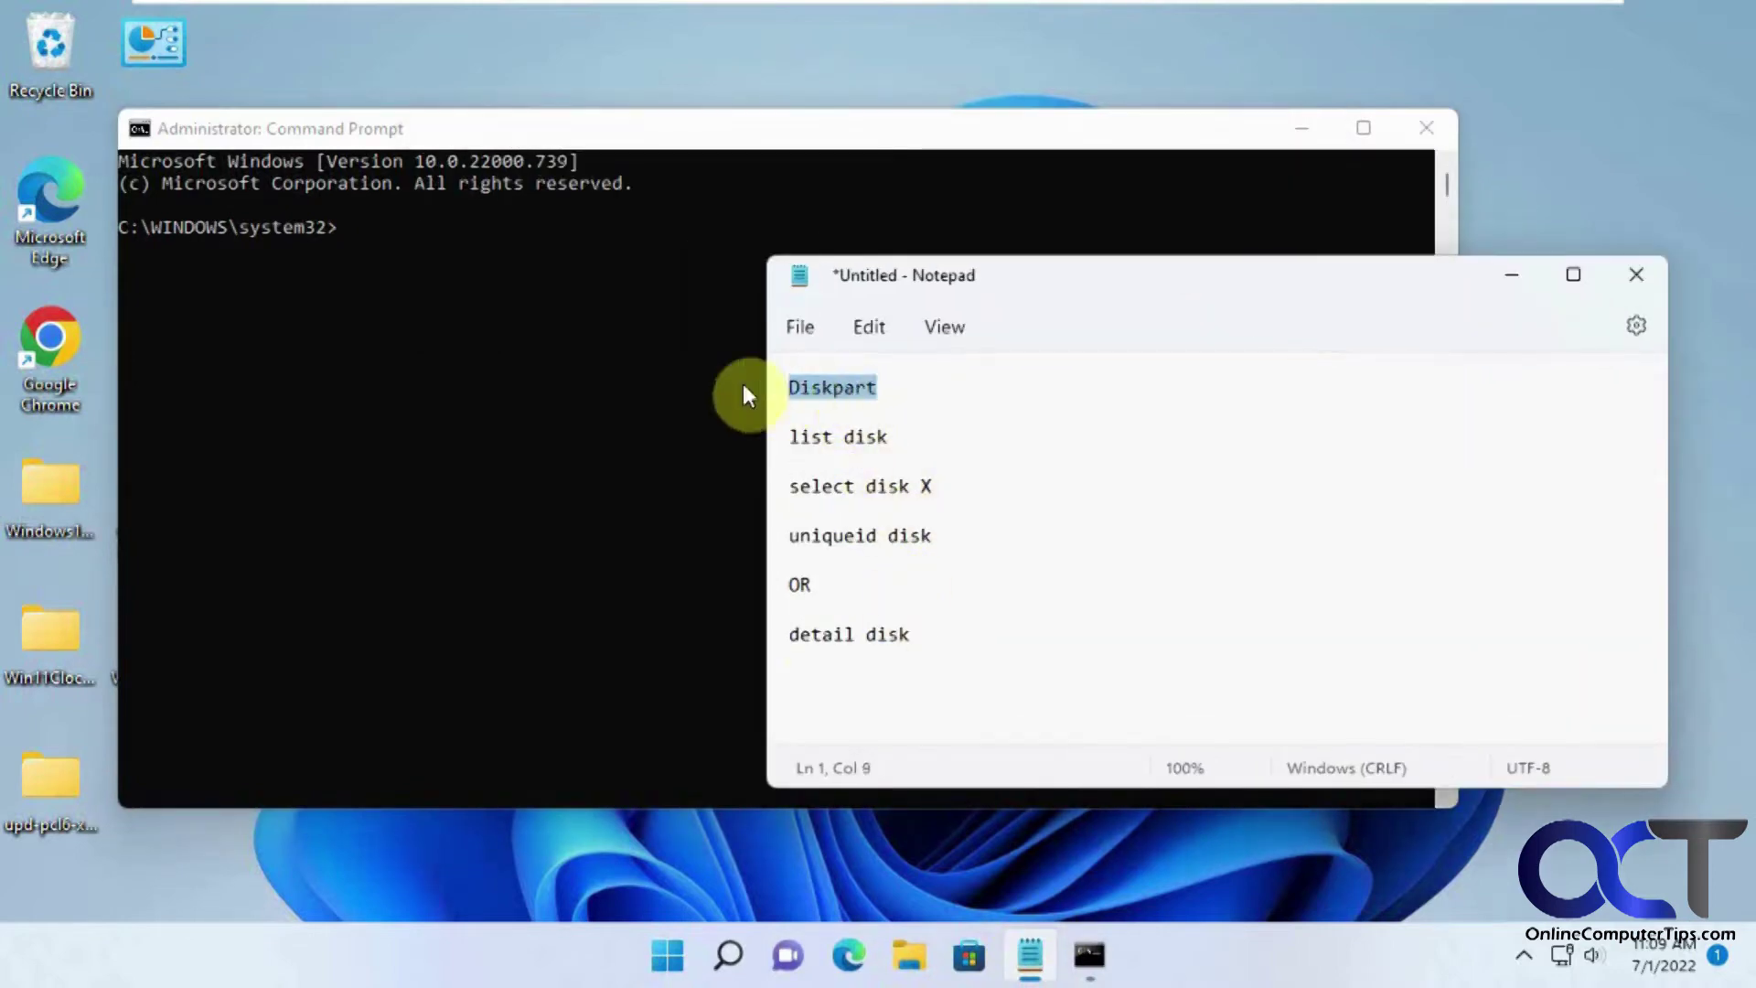
click(585, 361)
key(ctrl+v)
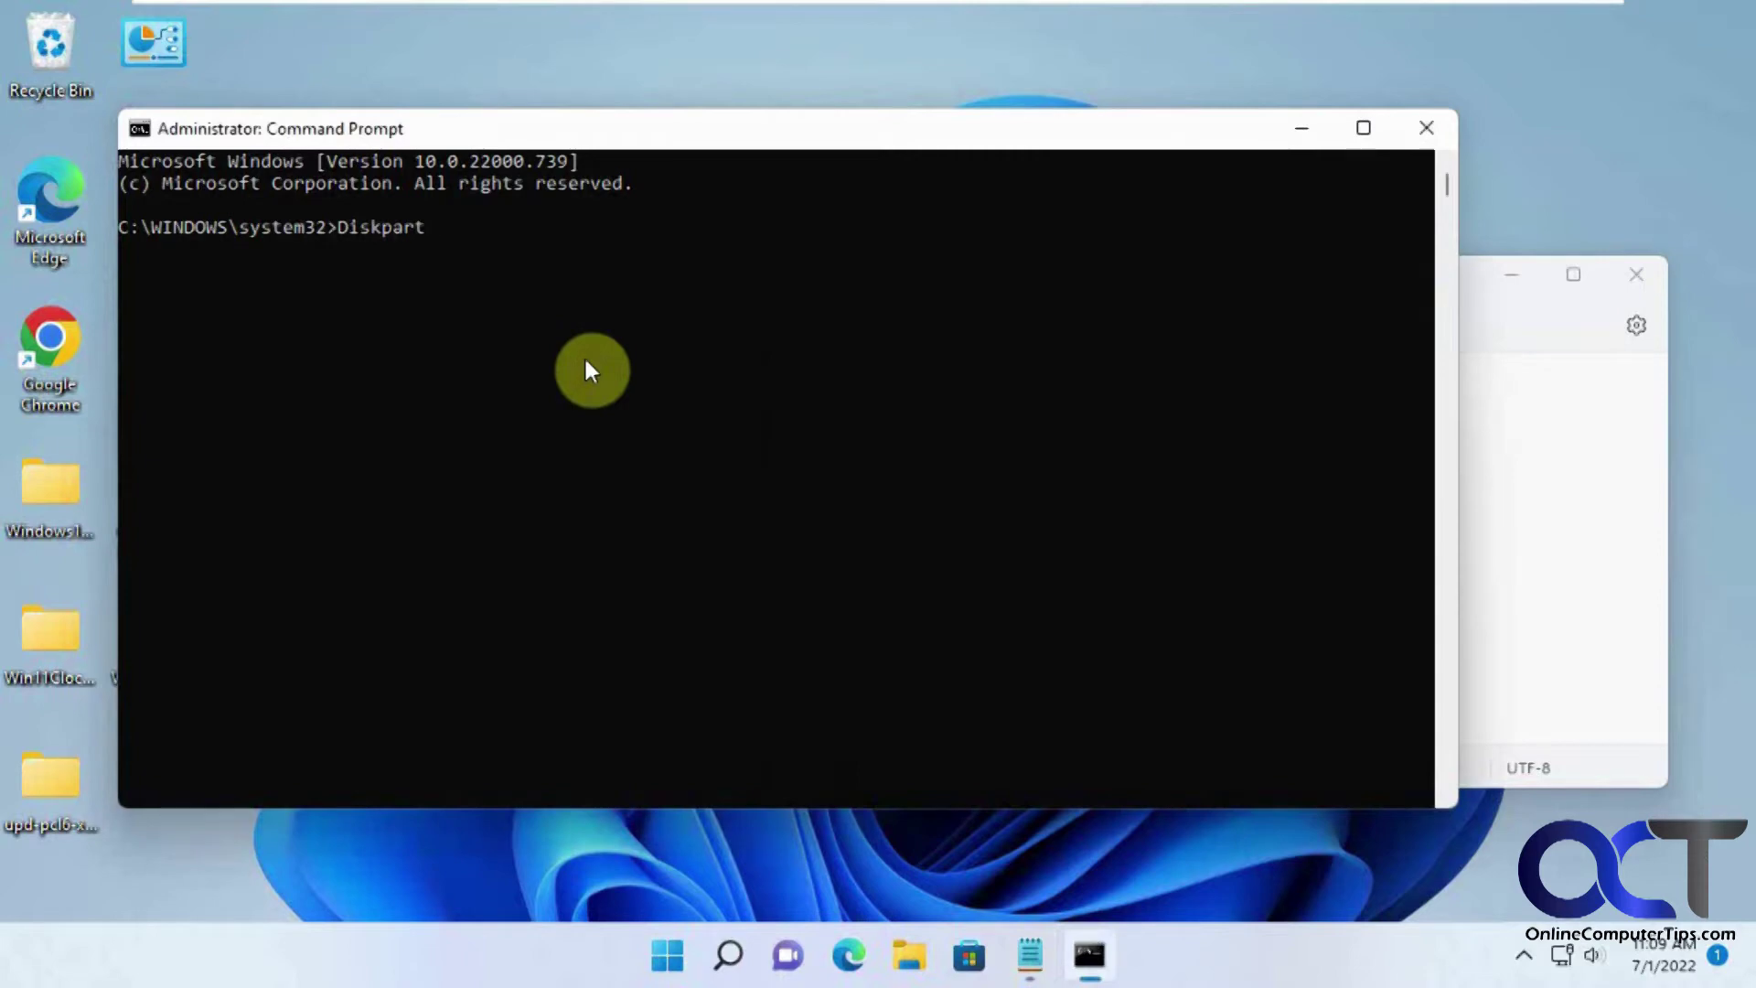
key(Return)
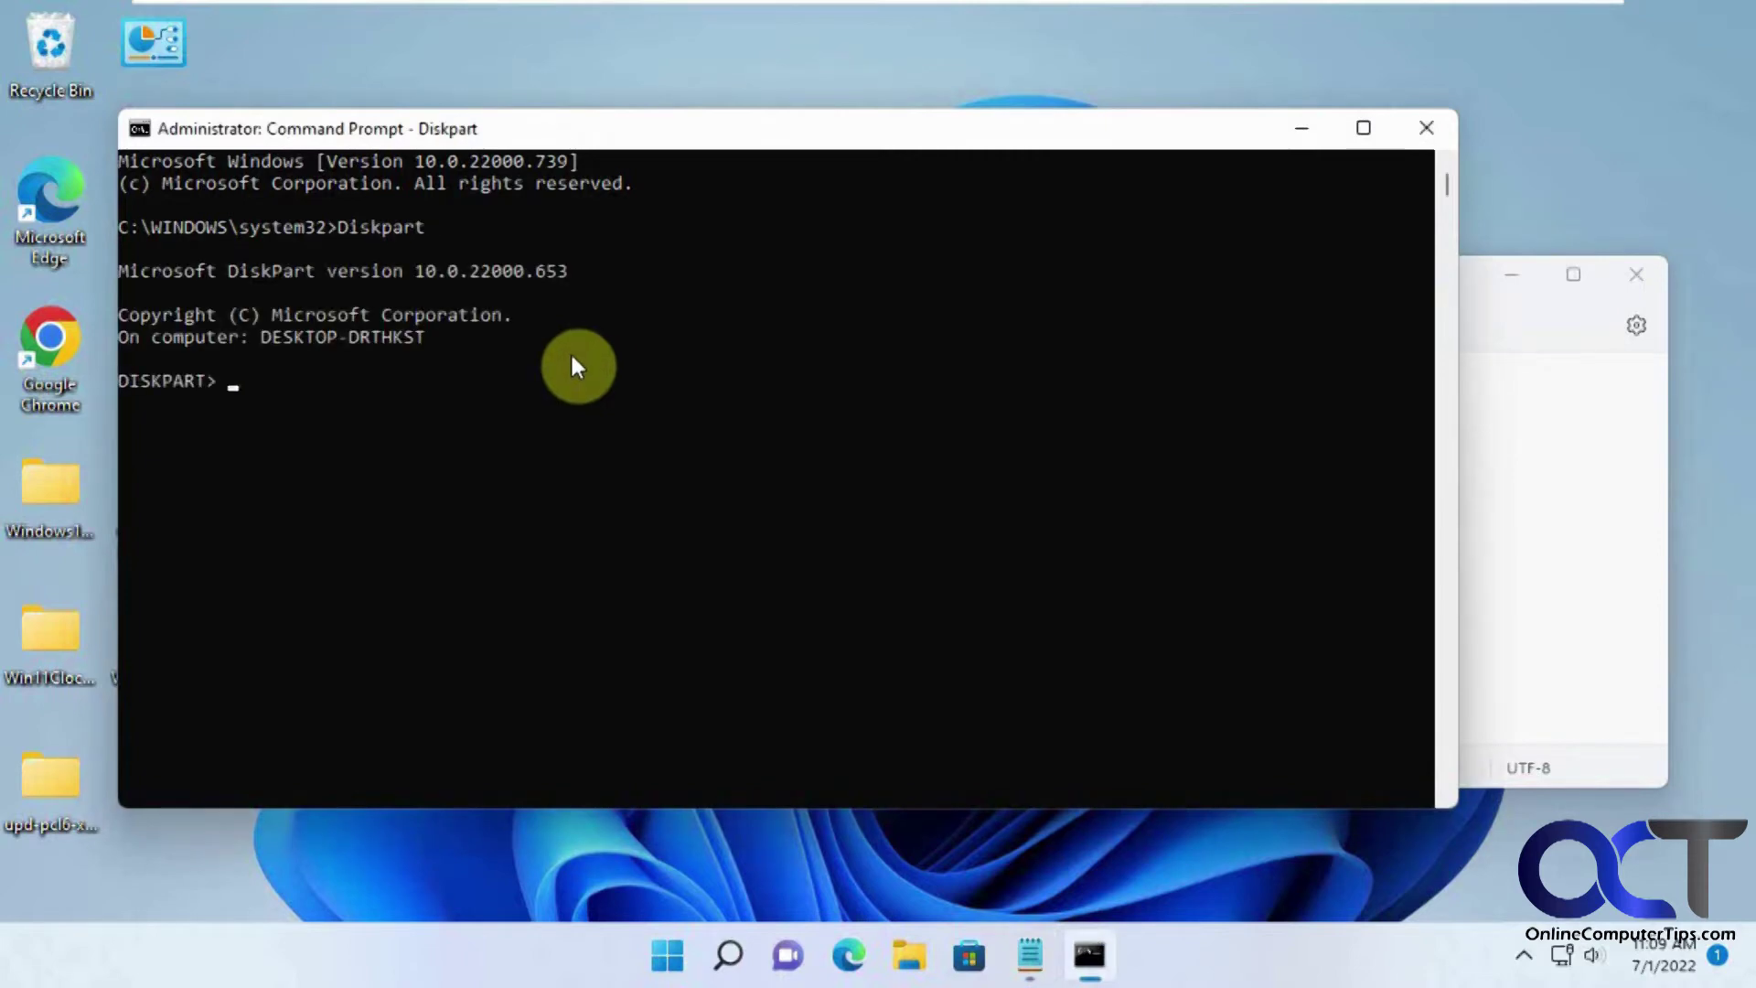
click(1528, 533)
- Run 'list disk' from the notes to show all five disks
drag(892, 439, 764, 441)
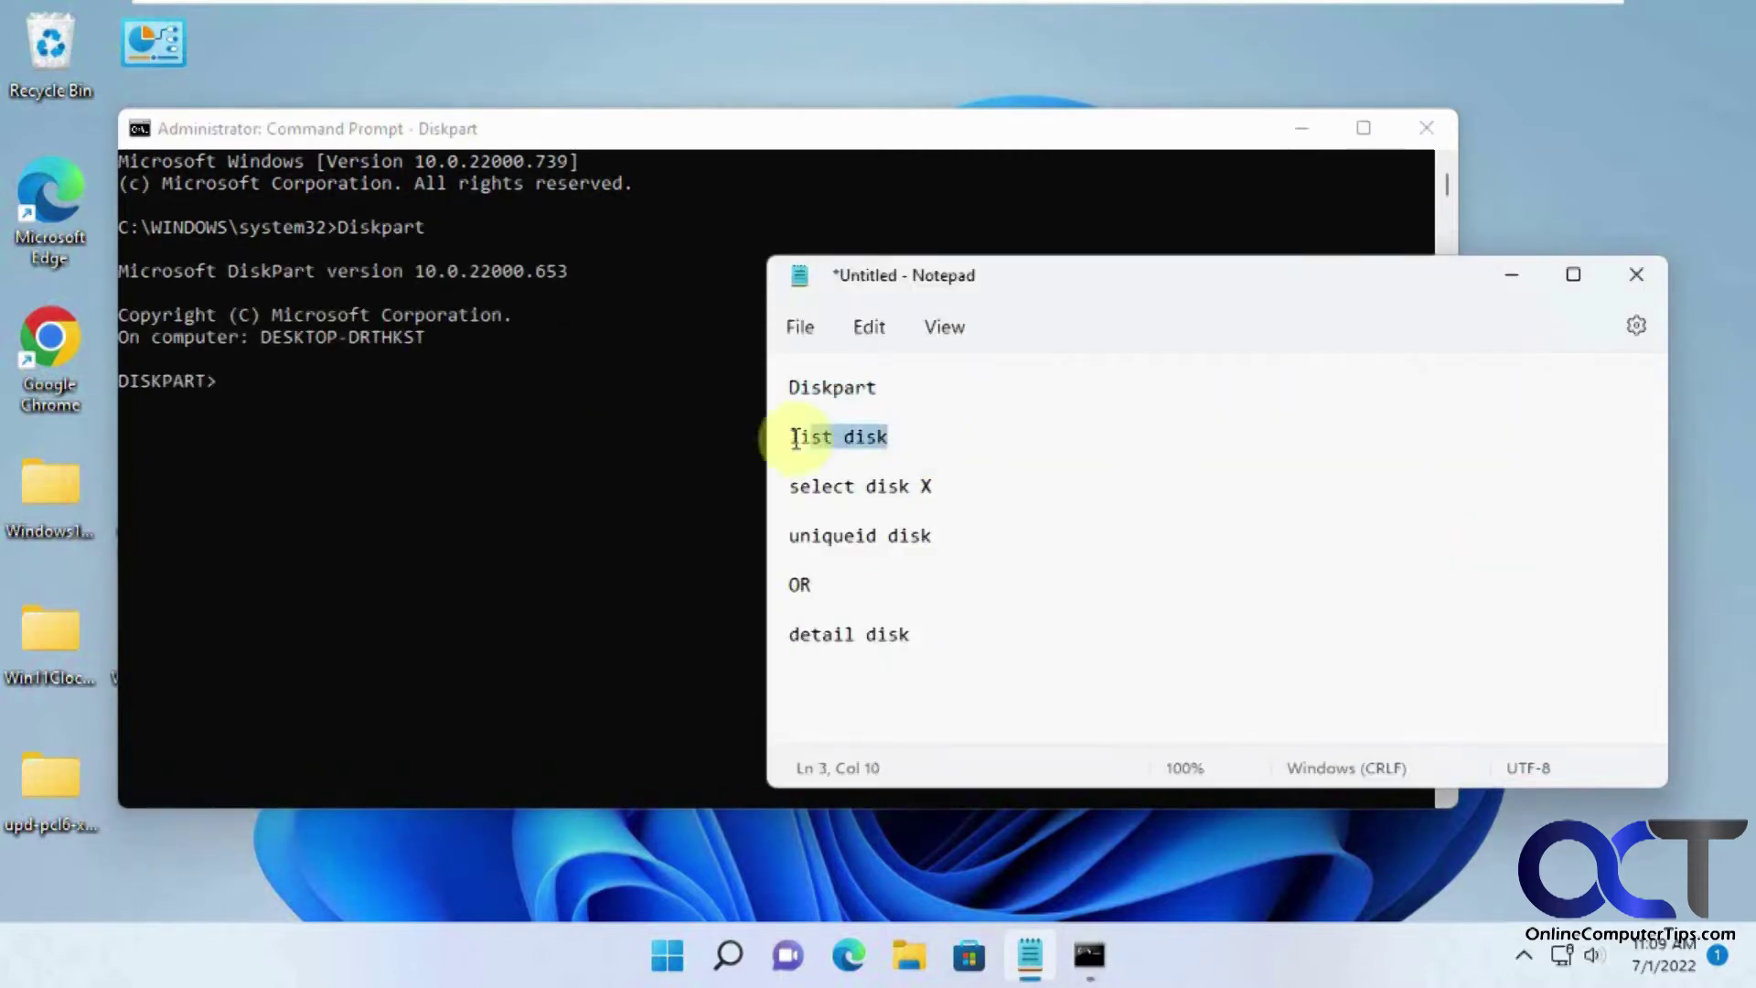
click(541, 421)
text(list disk)
key(Return)
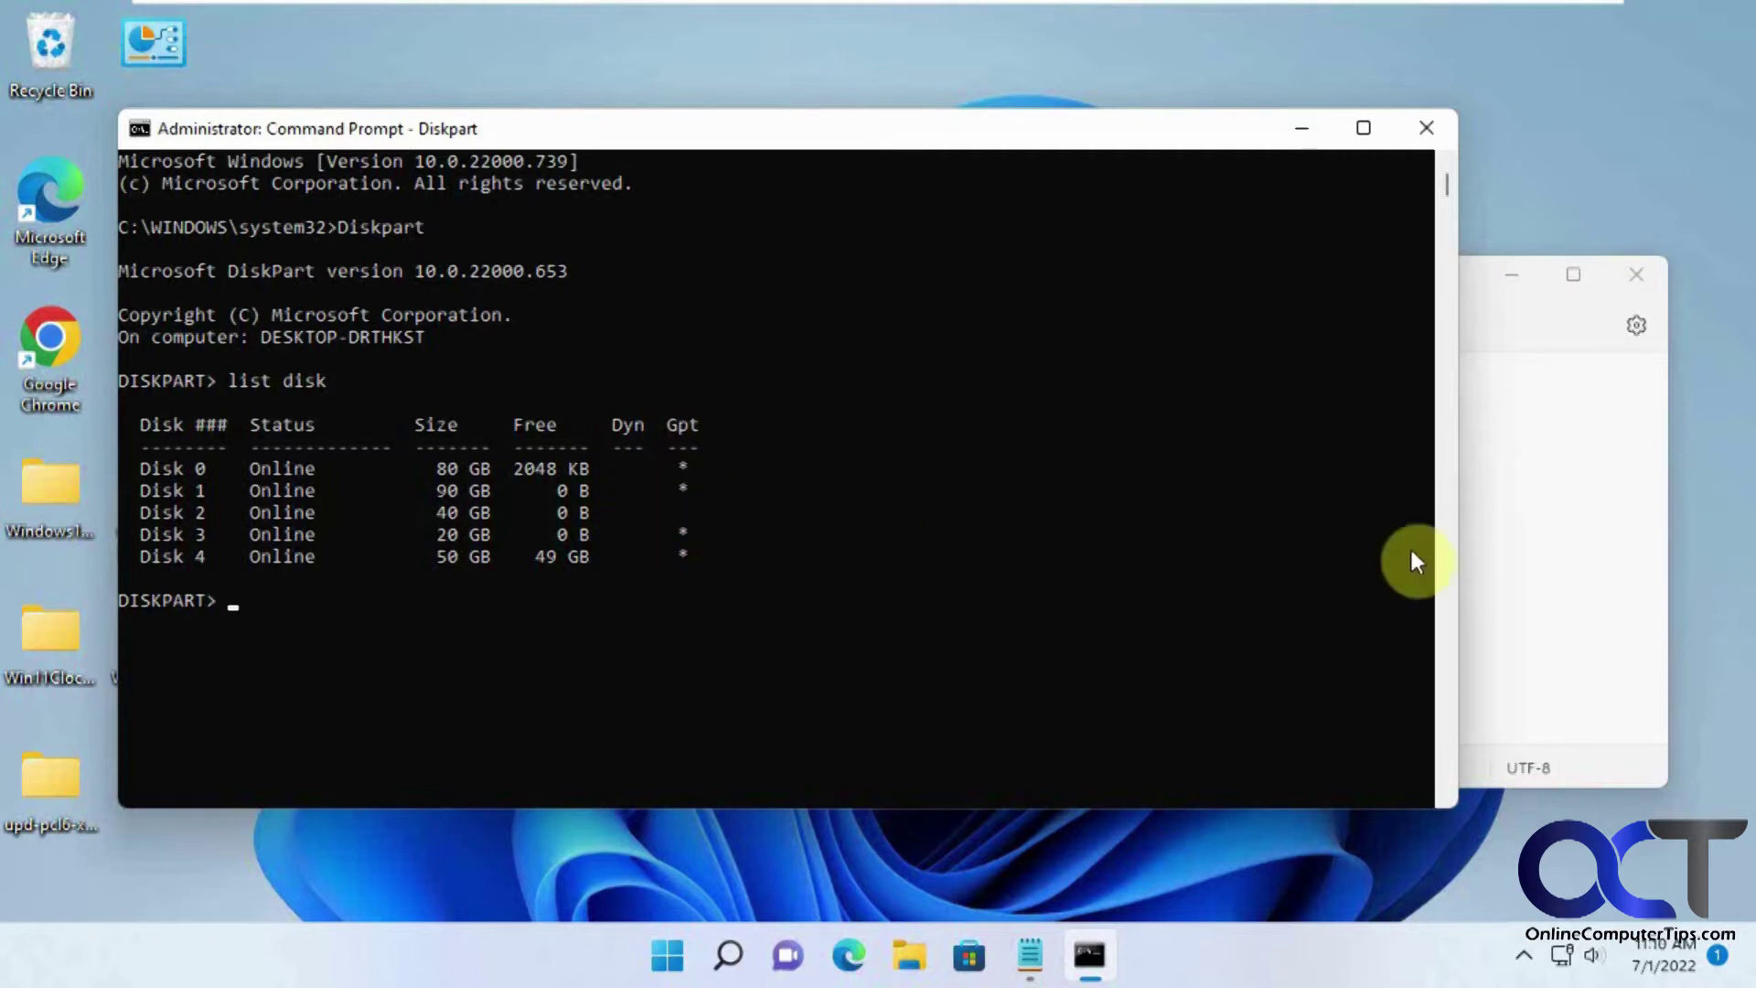
- Copy 'select disk' from the notes and run 'select disk 0'
click(1489, 556)
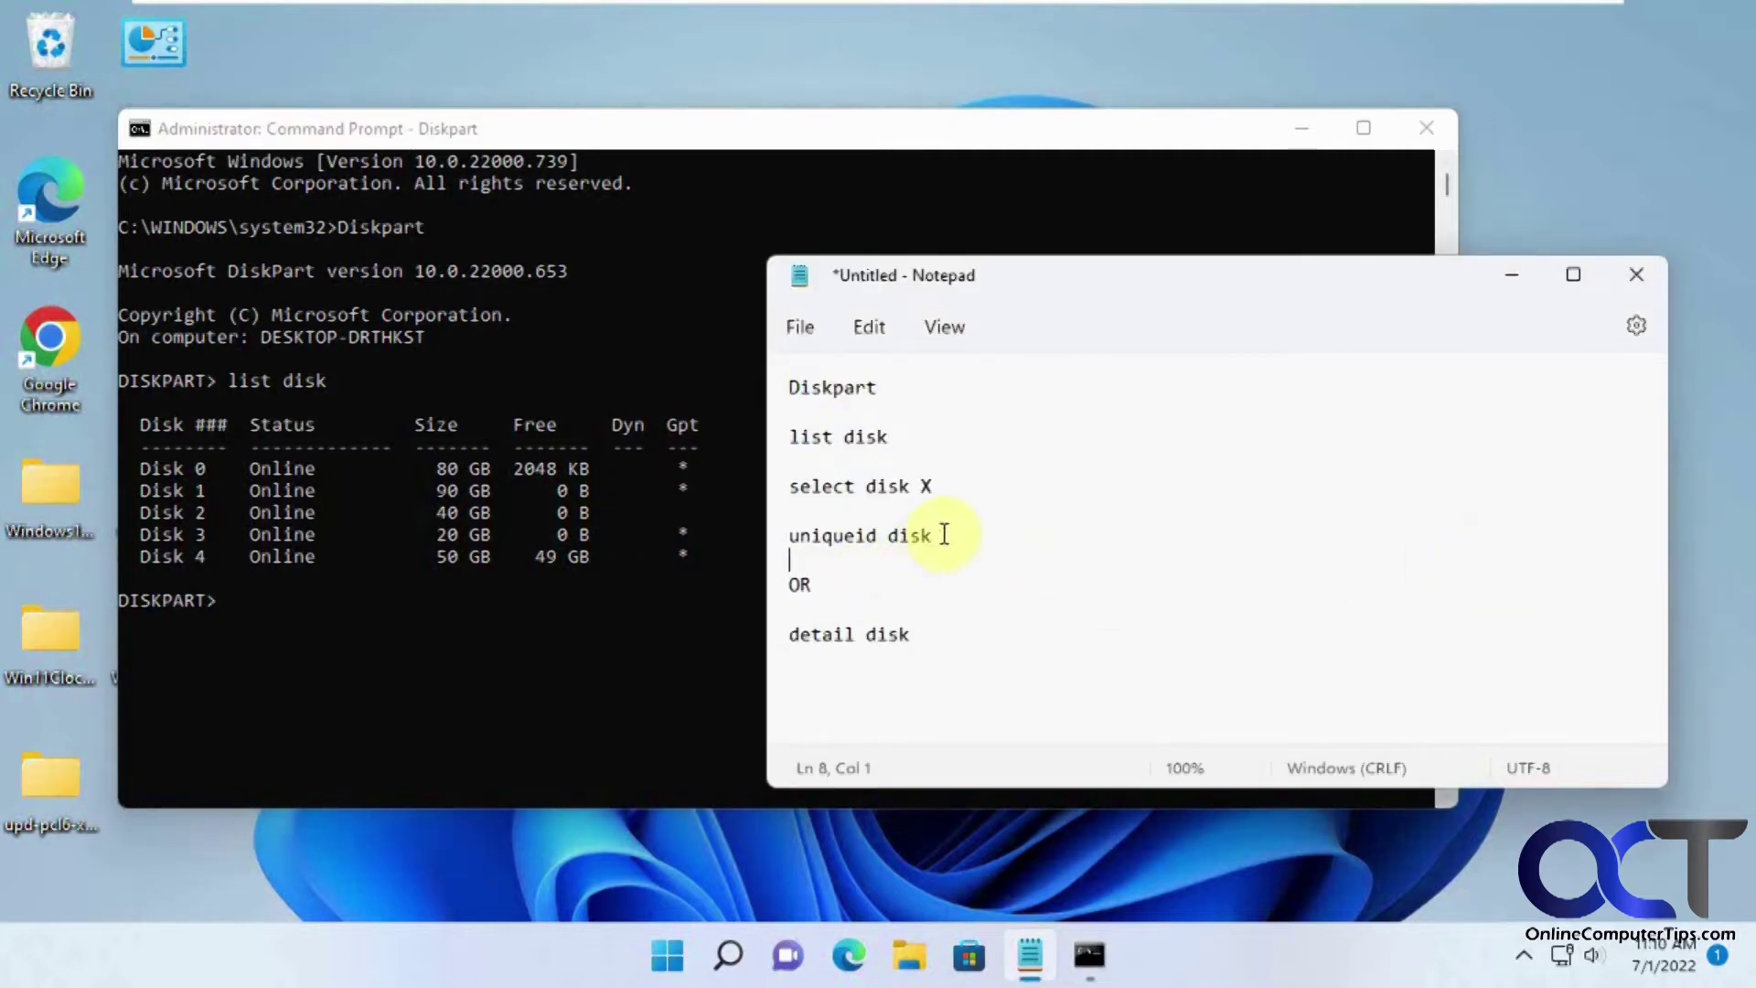
drag(945, 530, 784, 530)
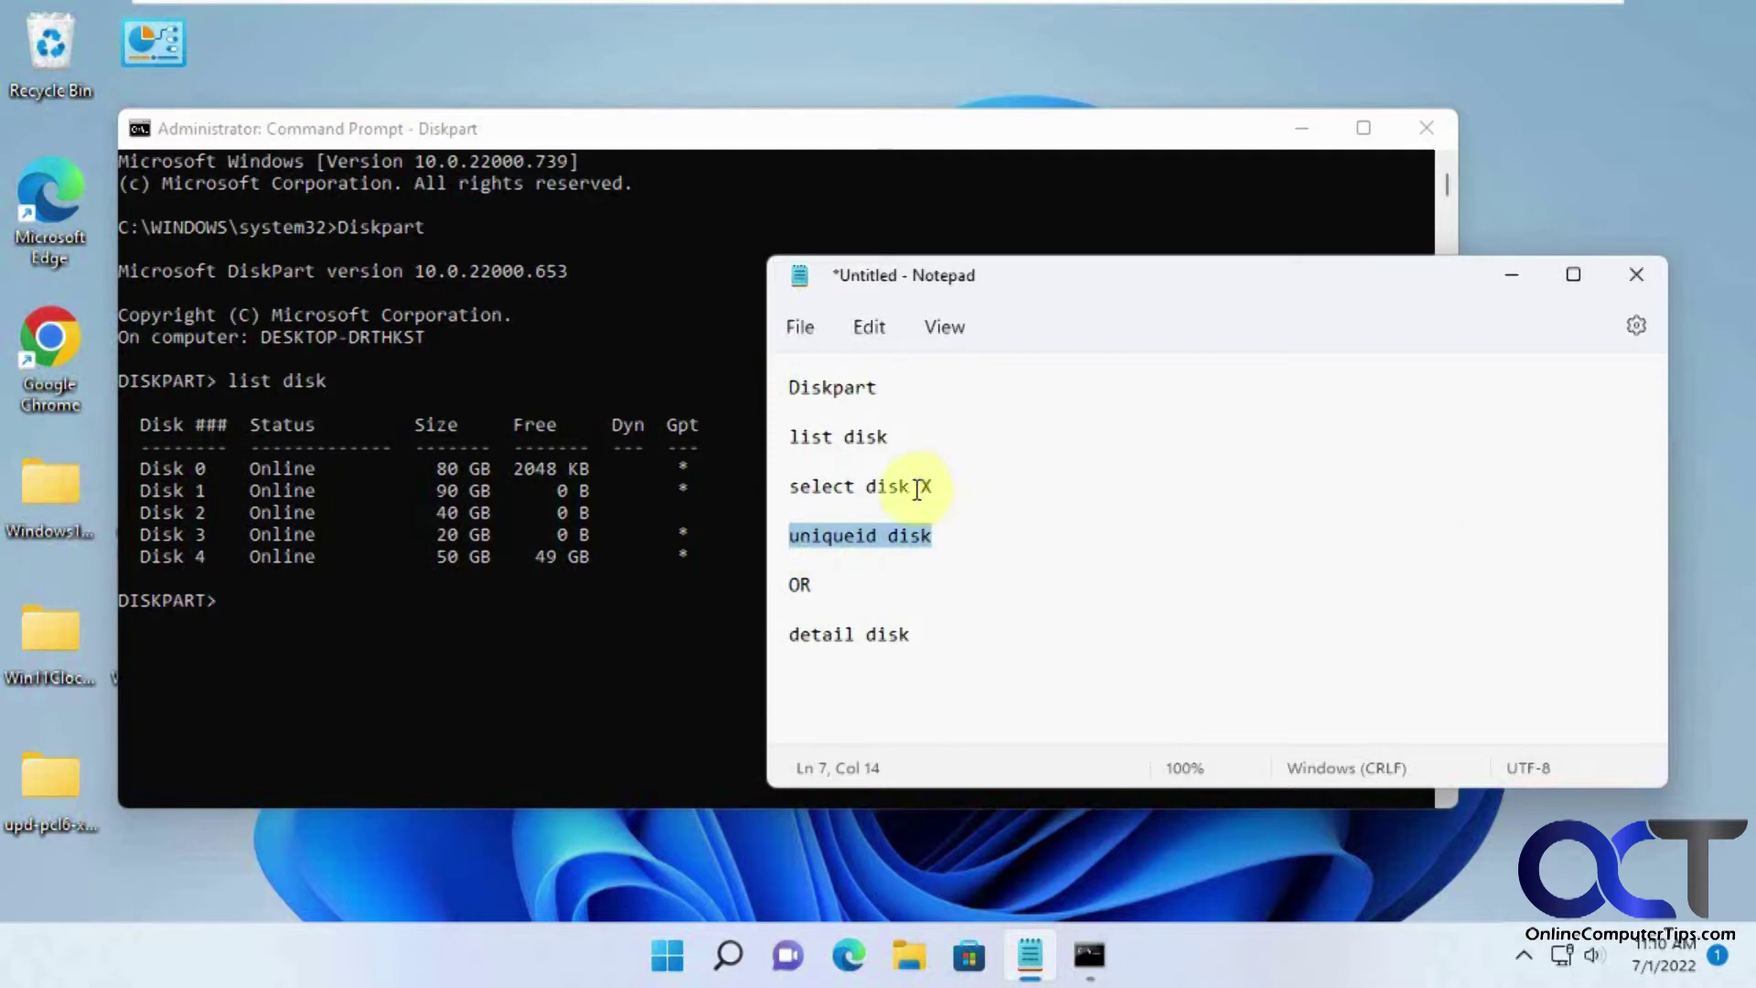
drag(922, 486, 744, 443)
key(ctrl+c)
click(487, 597)
key(ctrl+v)
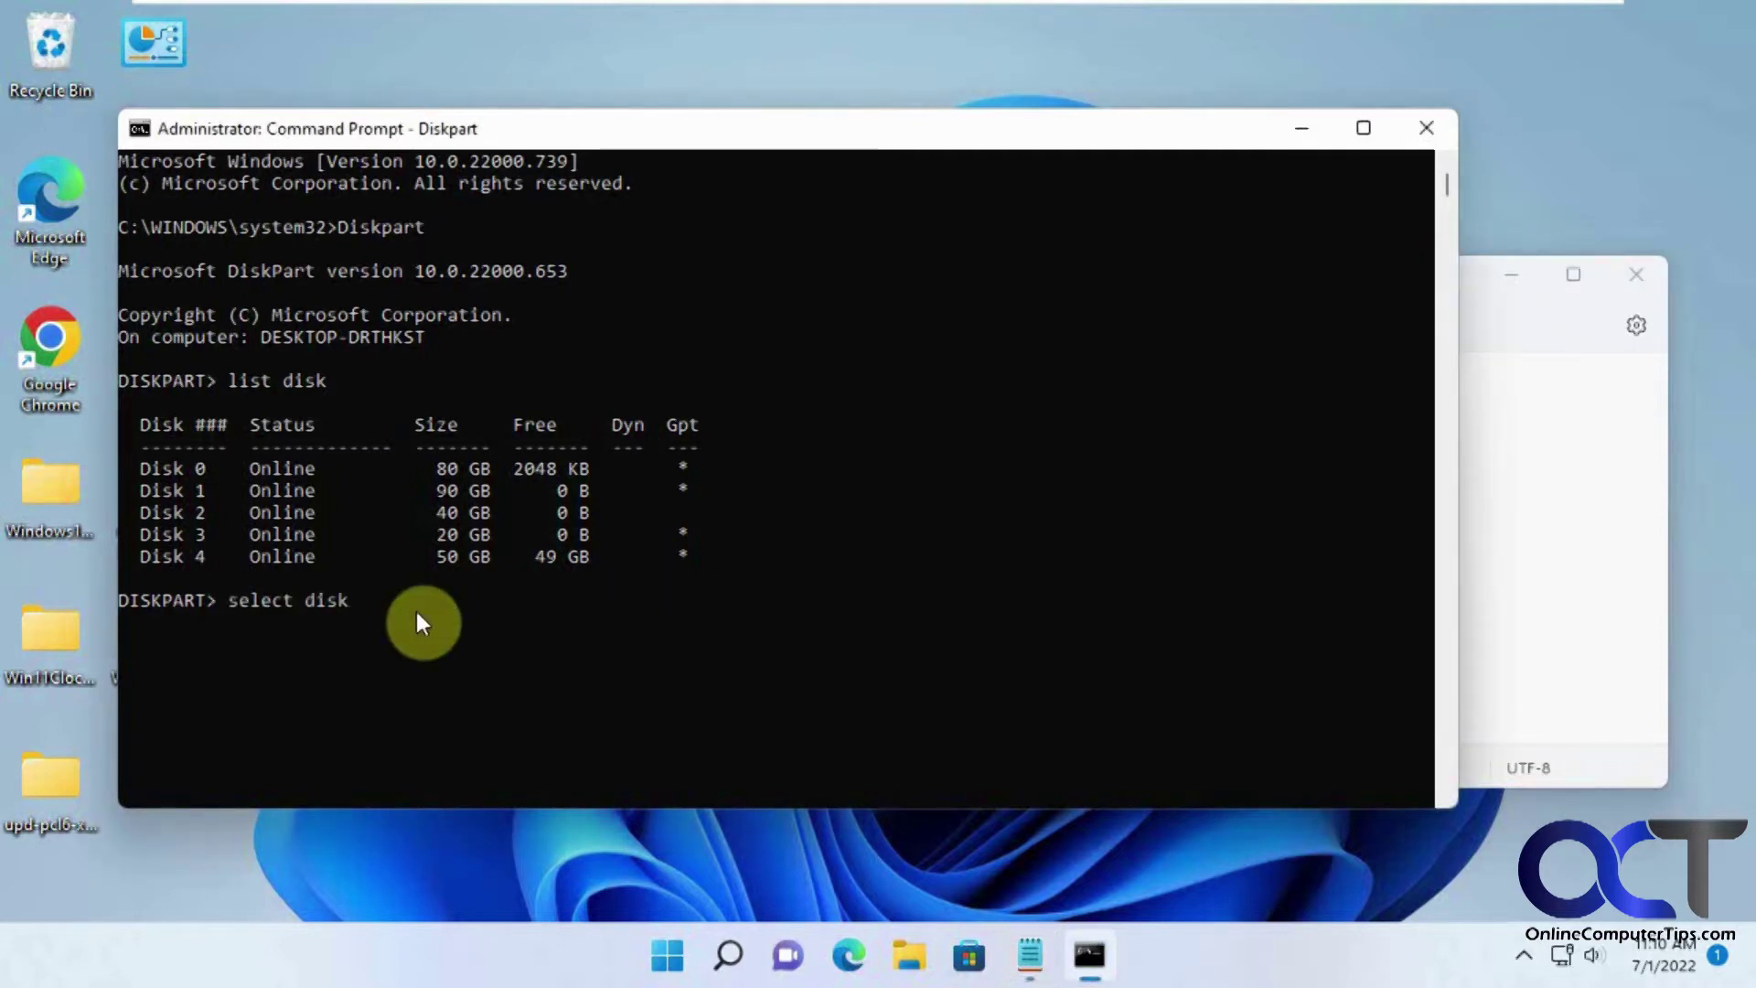
text(0)
key(Return)
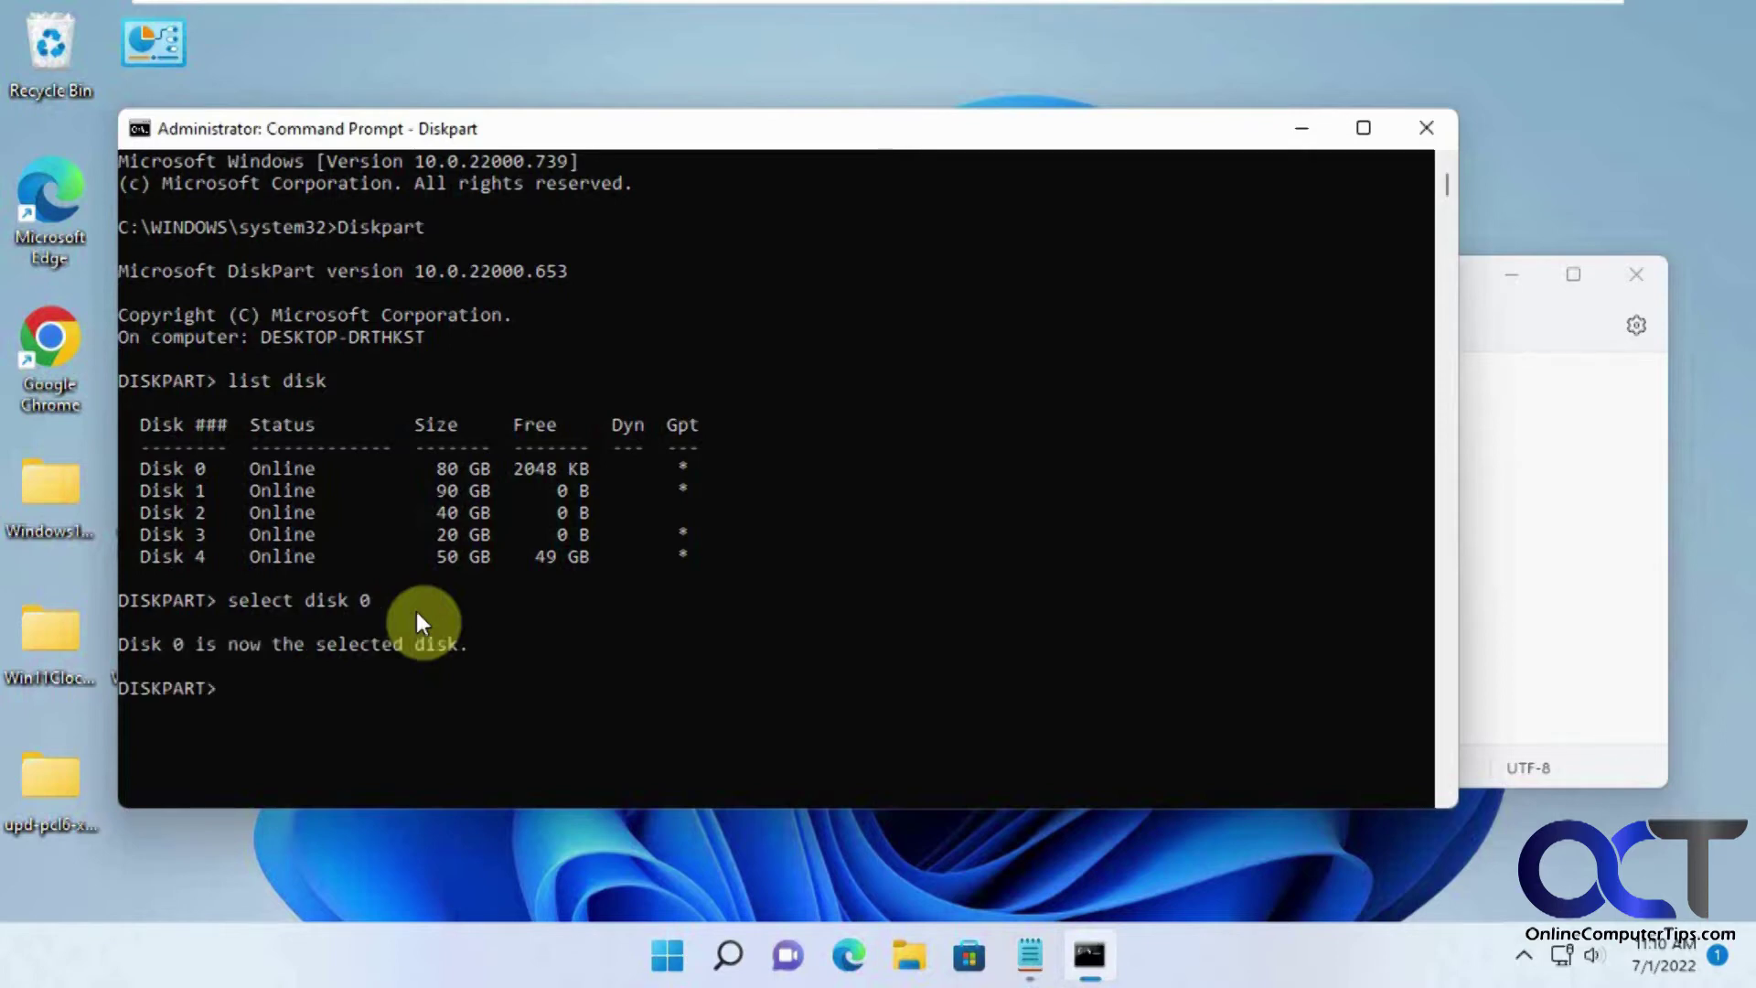
- Paste and run 'uniqueid disk' to display disk 0's Disk ID
click(1510, 611)
click(942, 540)
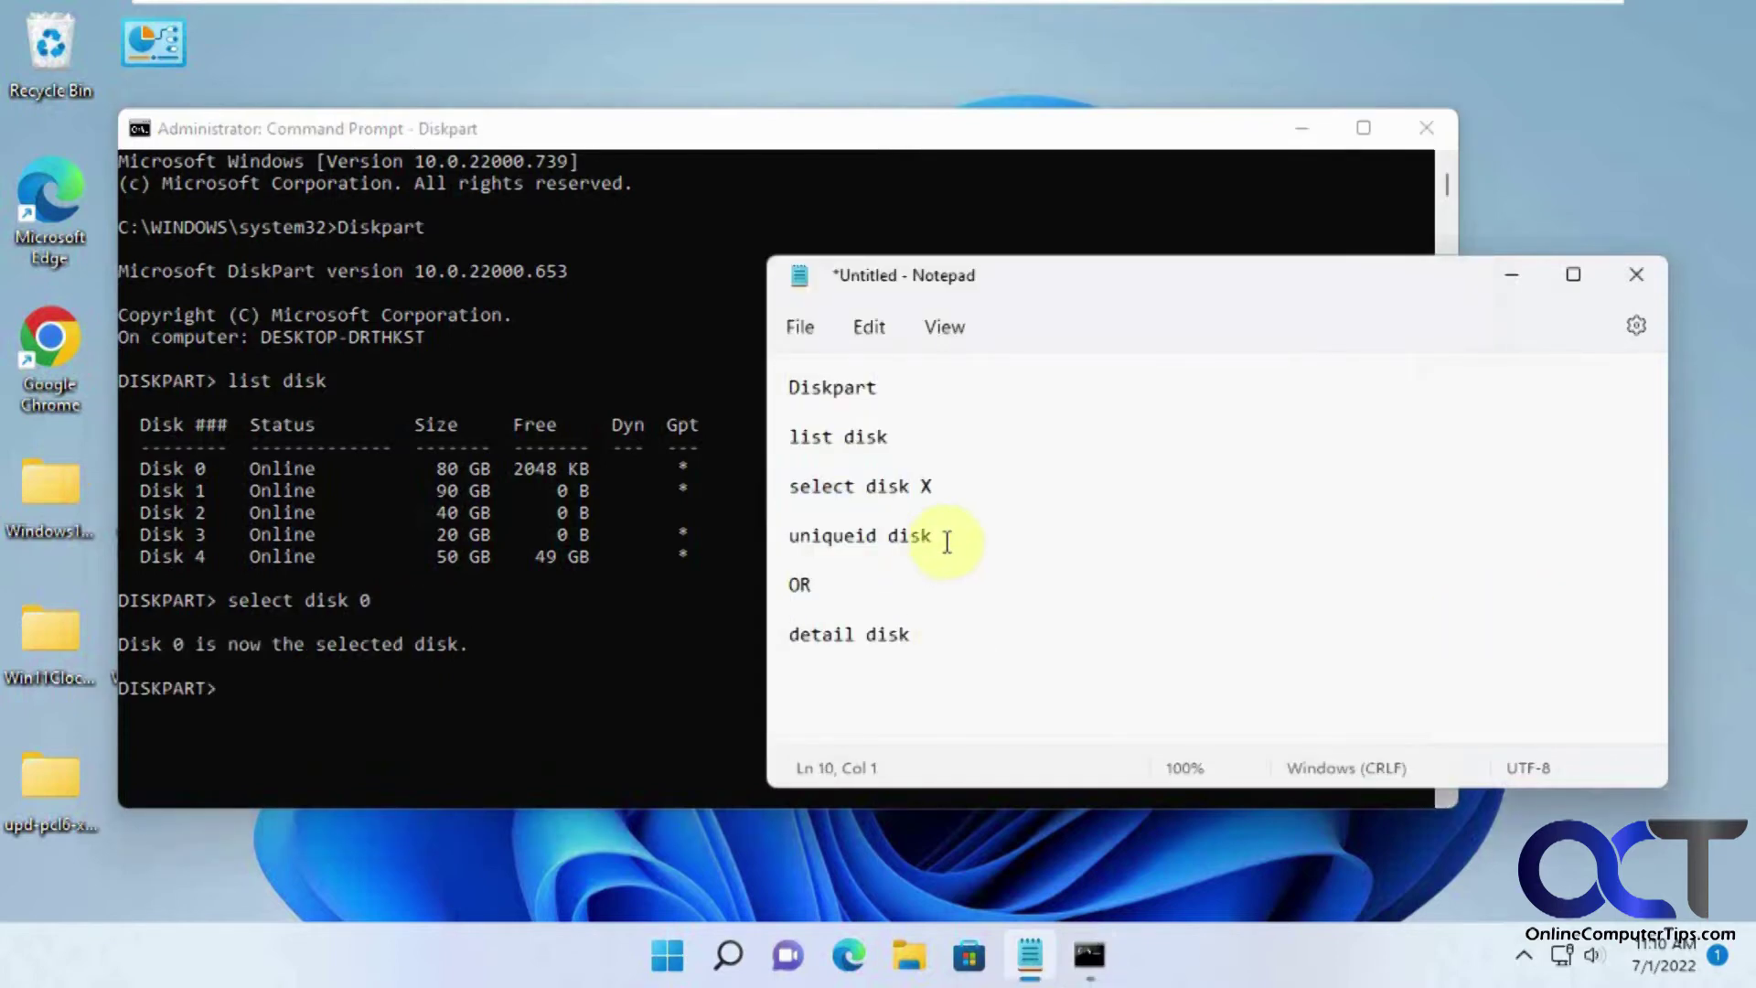
drag(934, 538, 788, 538)
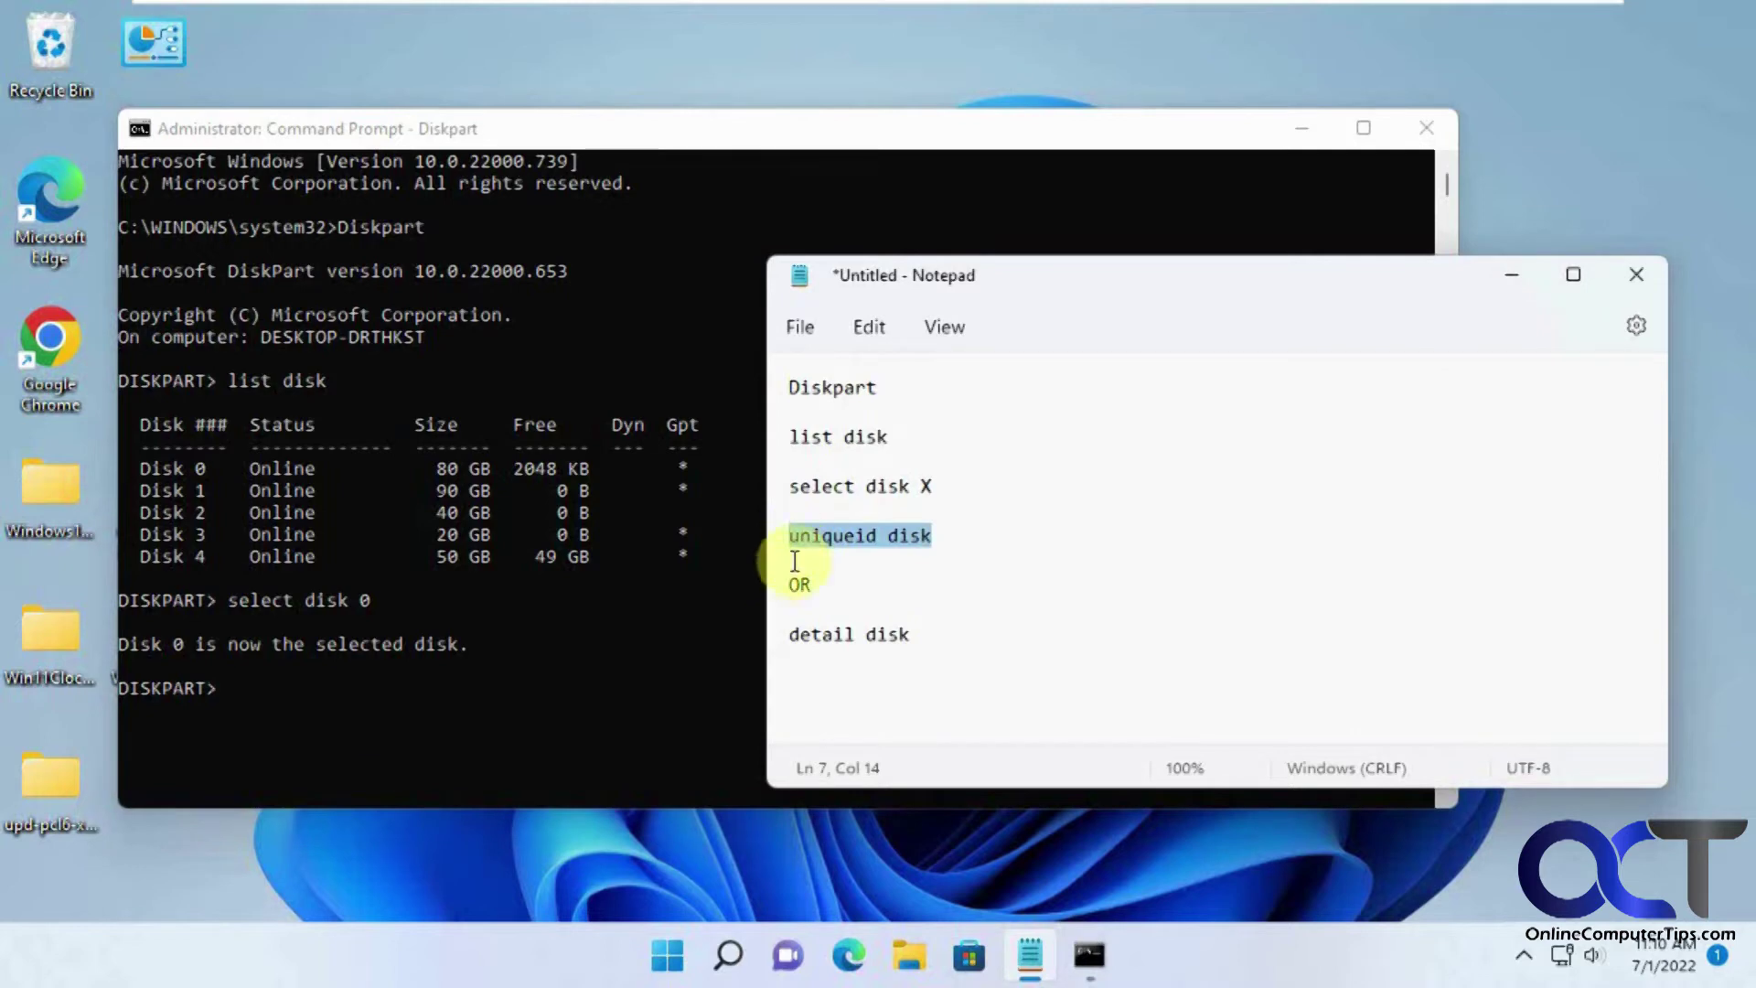
click(342, 728)
right_click(361, 716)
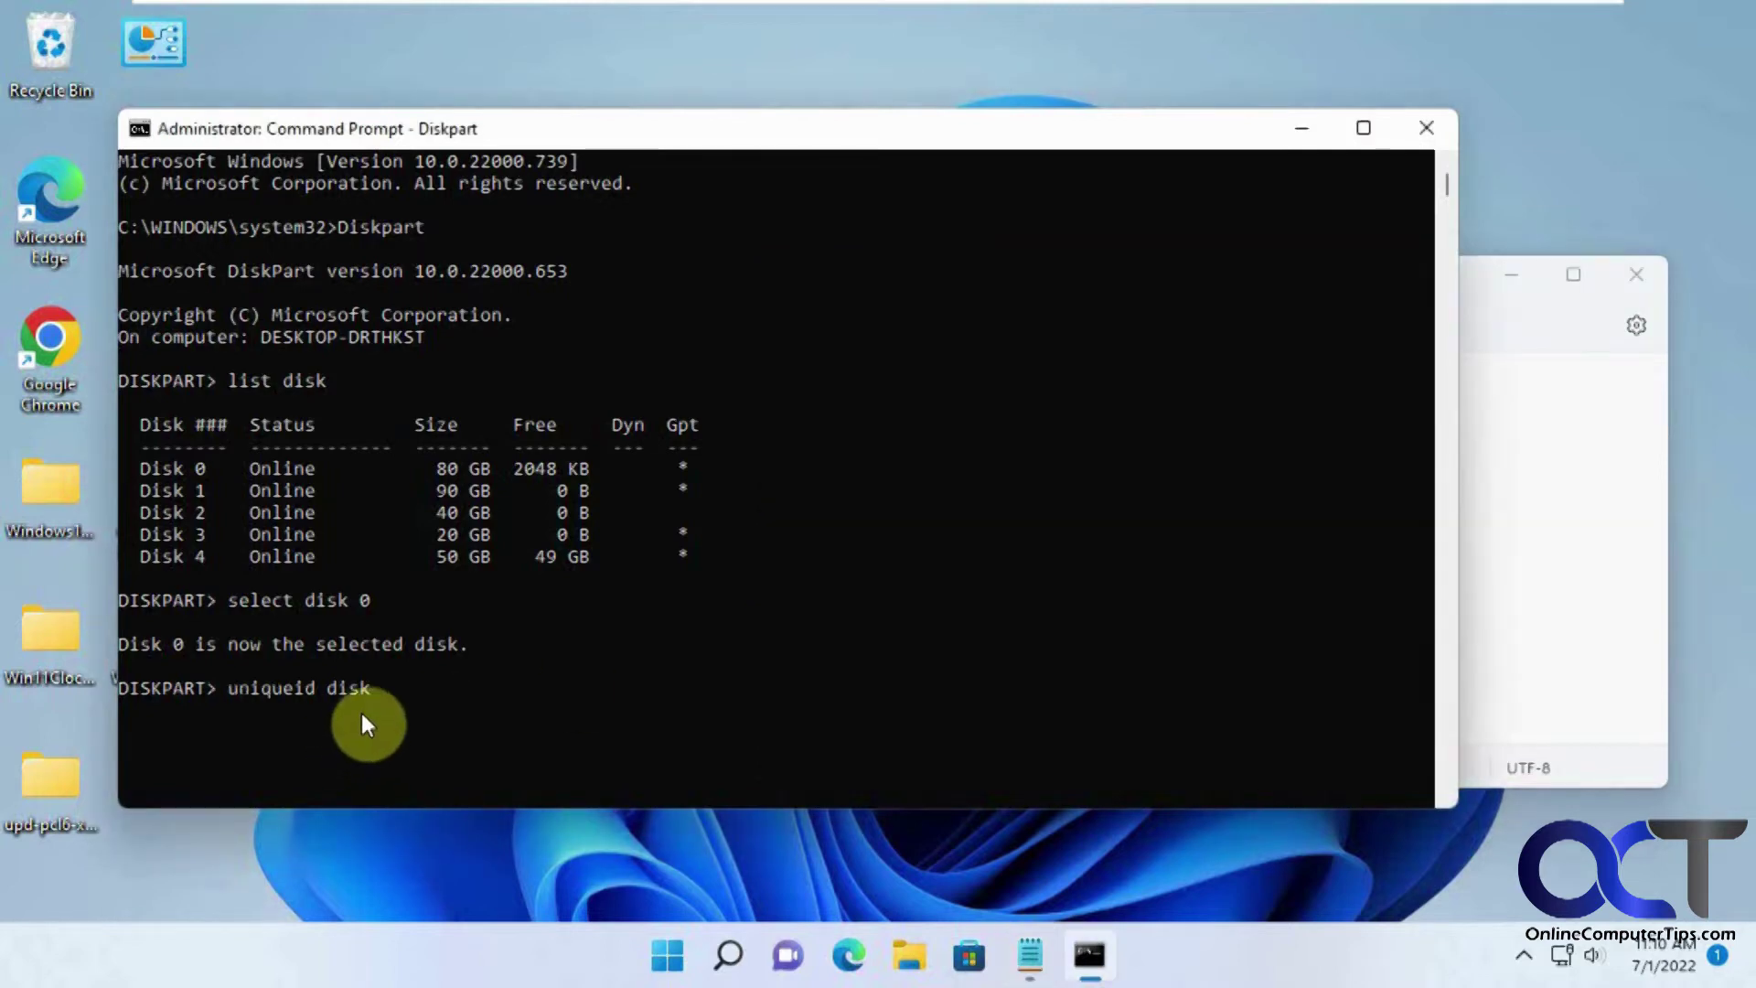
key(Return)
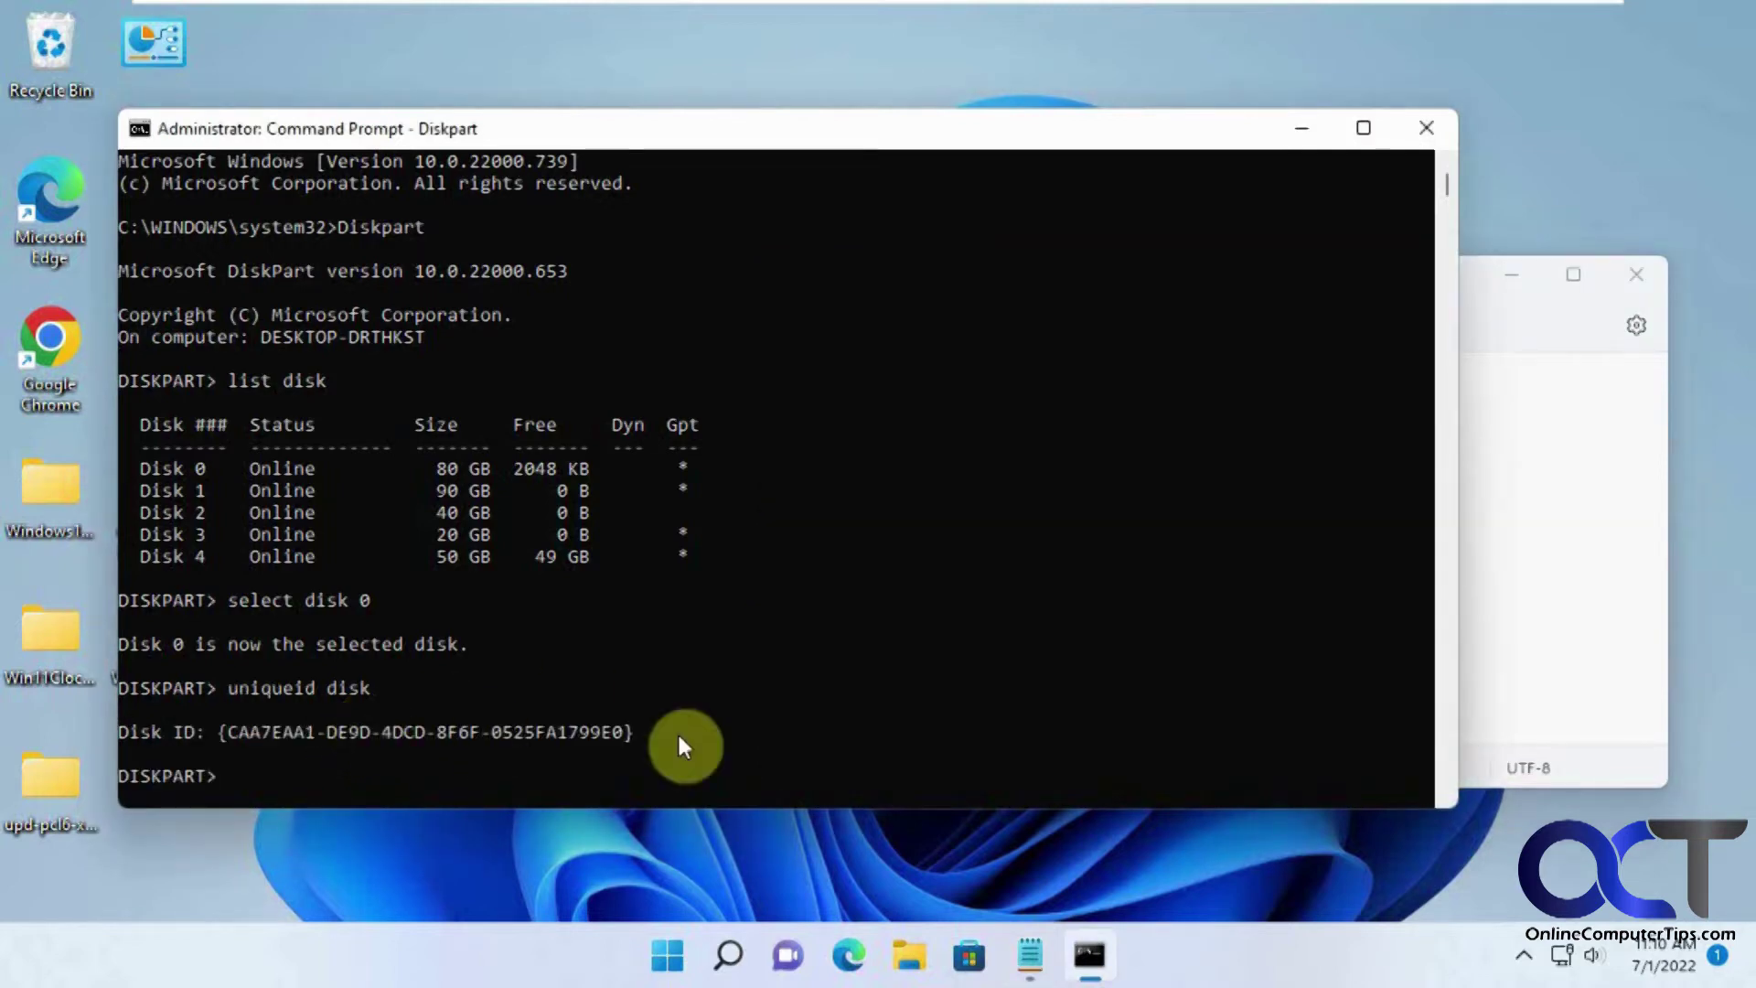
click(1468, 593)
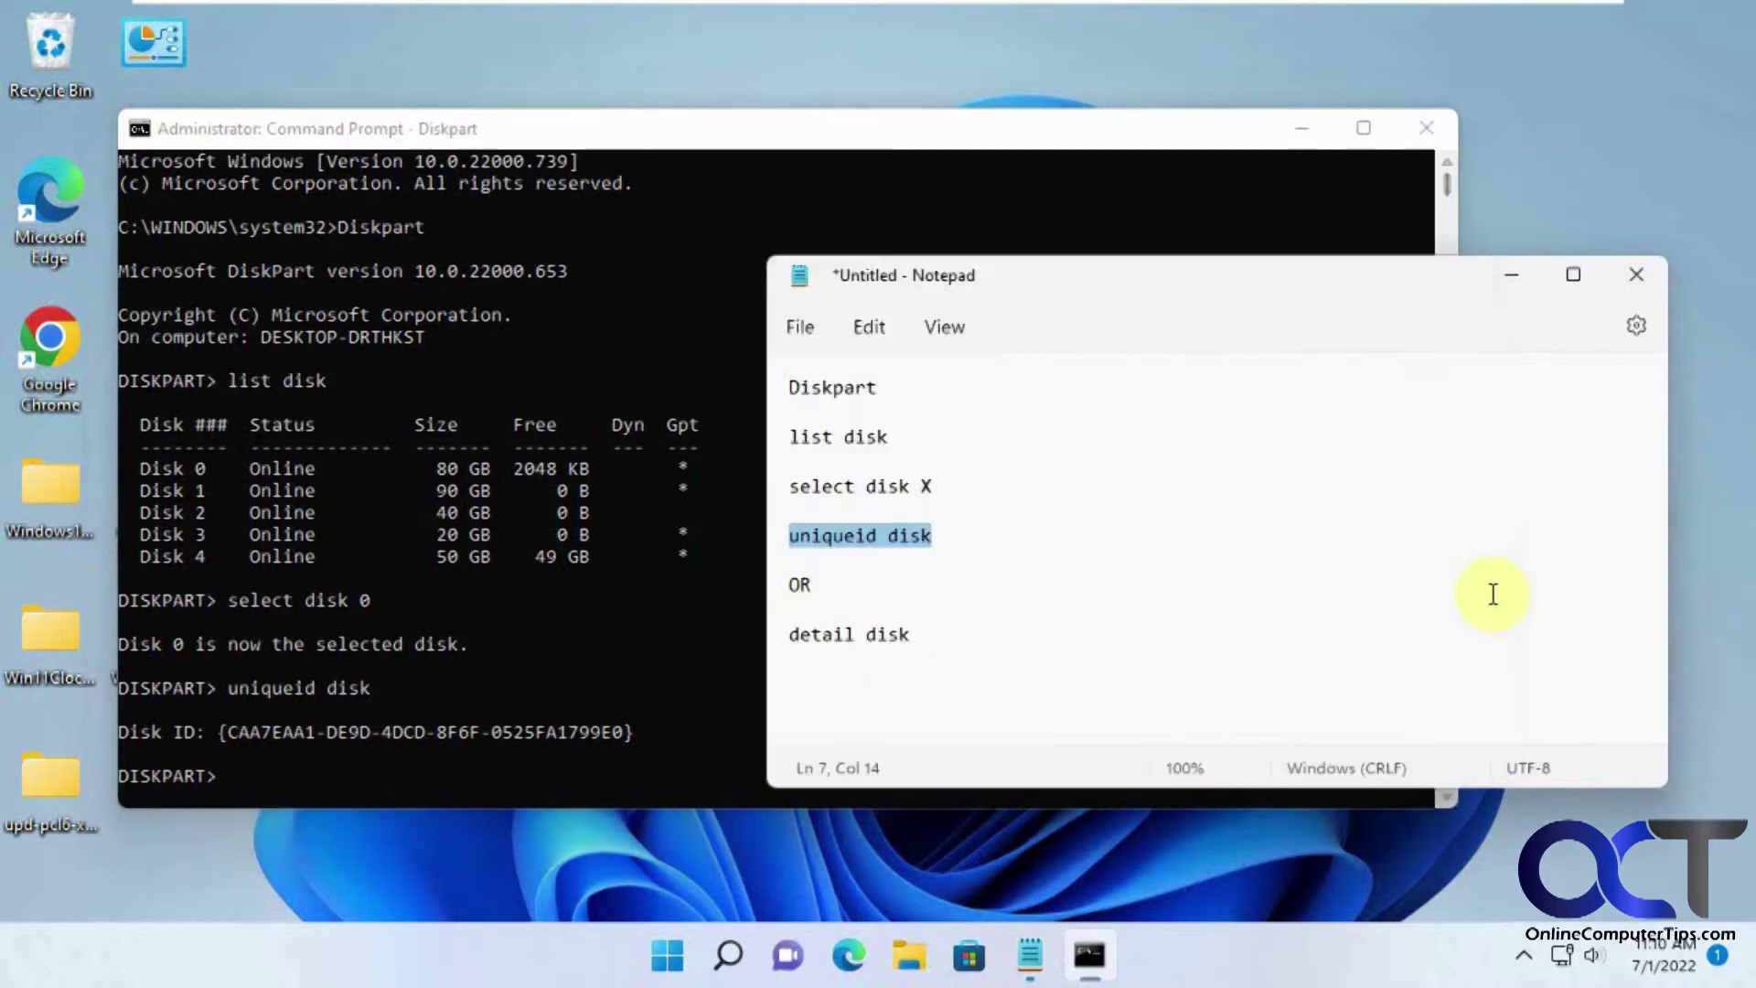
- Run 'detail disk' to show disk 0's NVMe details and volumes, then type 'select disk 4'
drag(945, 640, 779, 652)
key(ctrl+c)
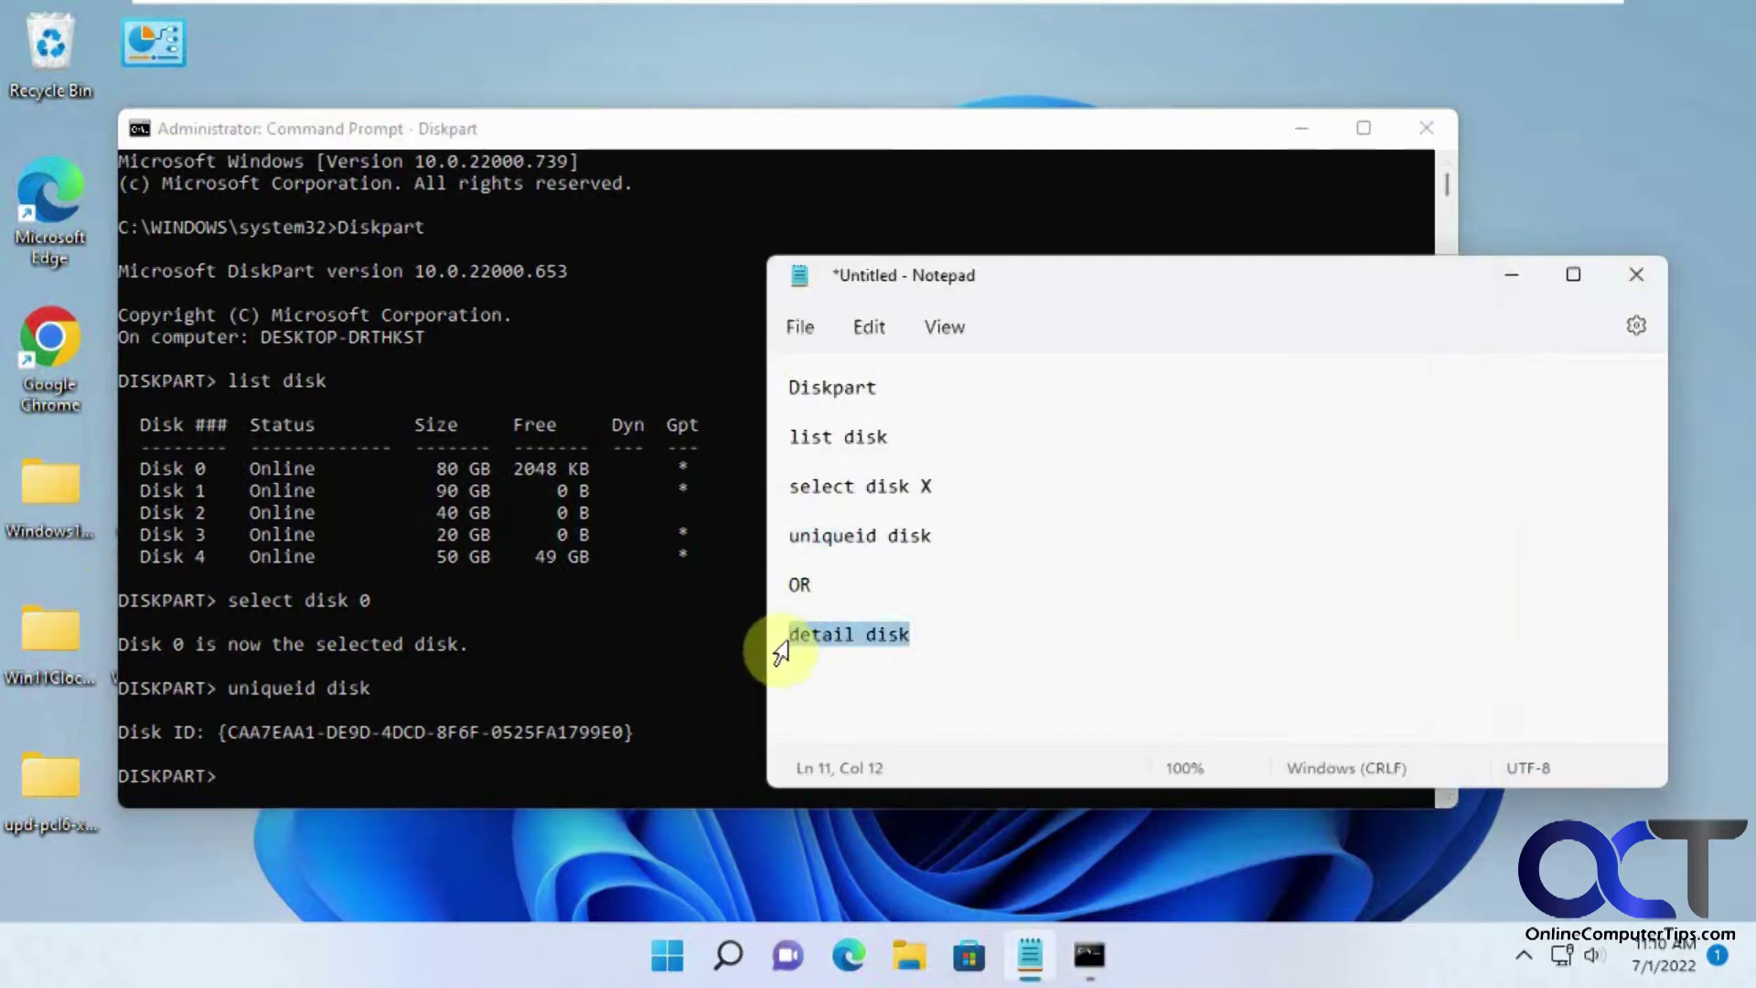
click(1364, 129)
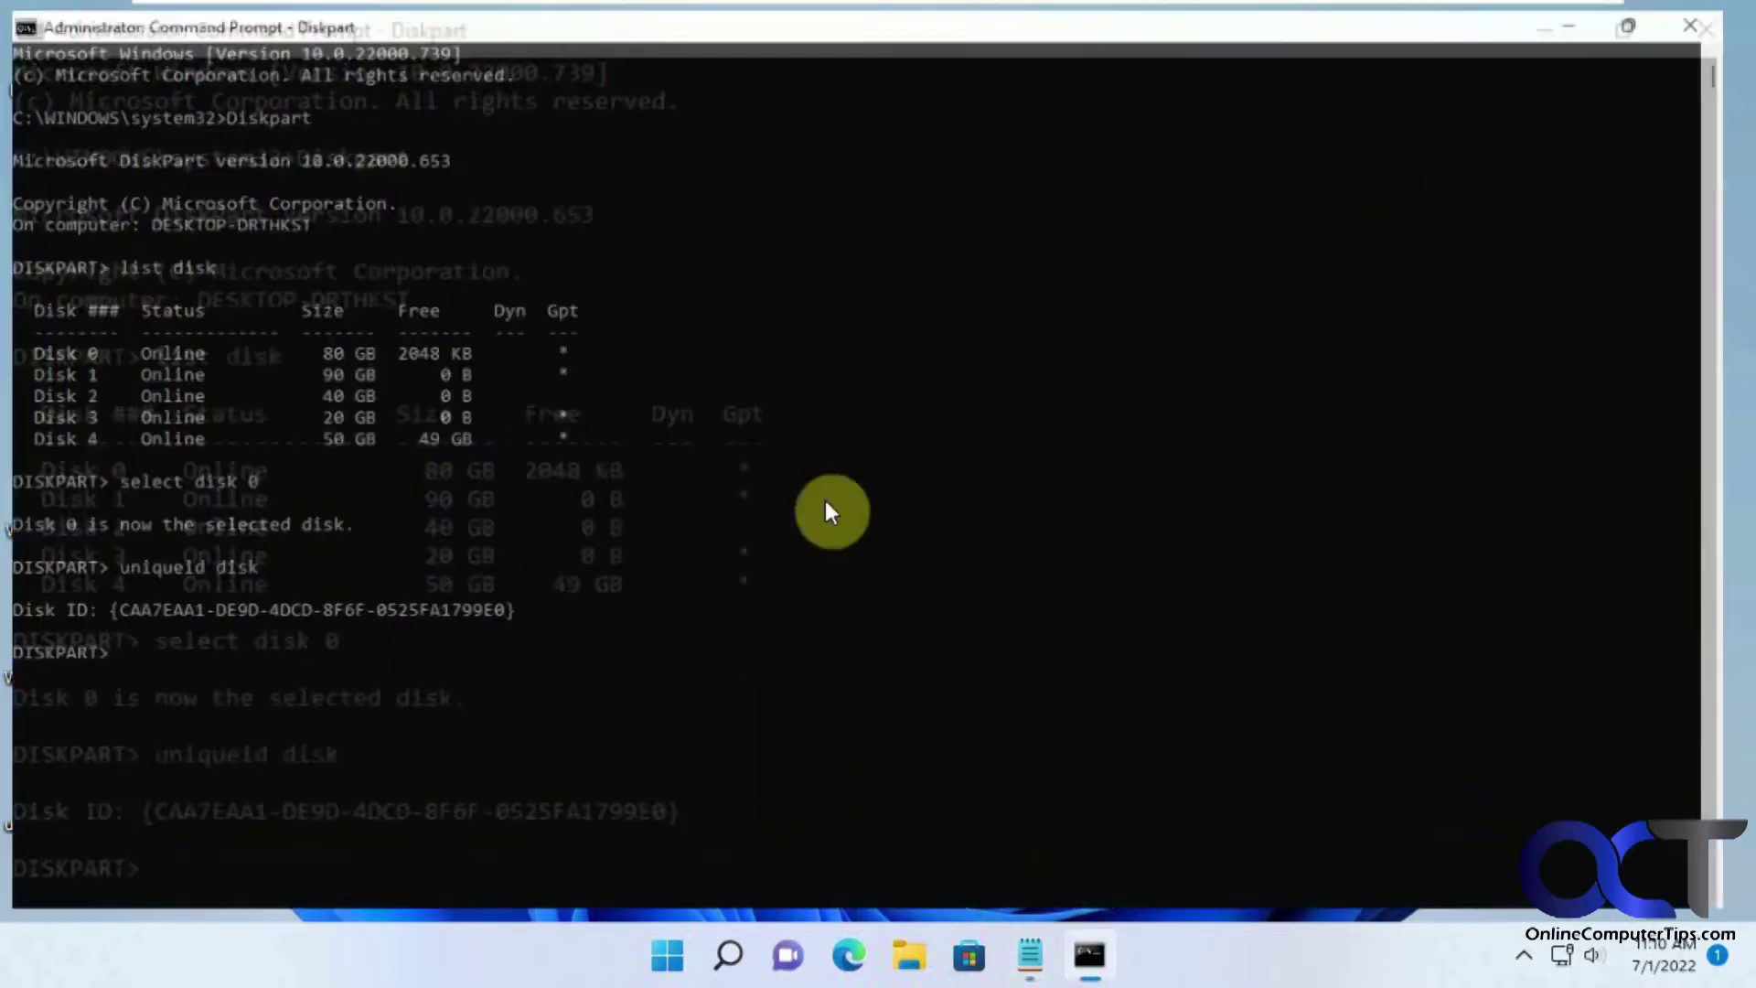
right_click(325, 666)
key(Return)
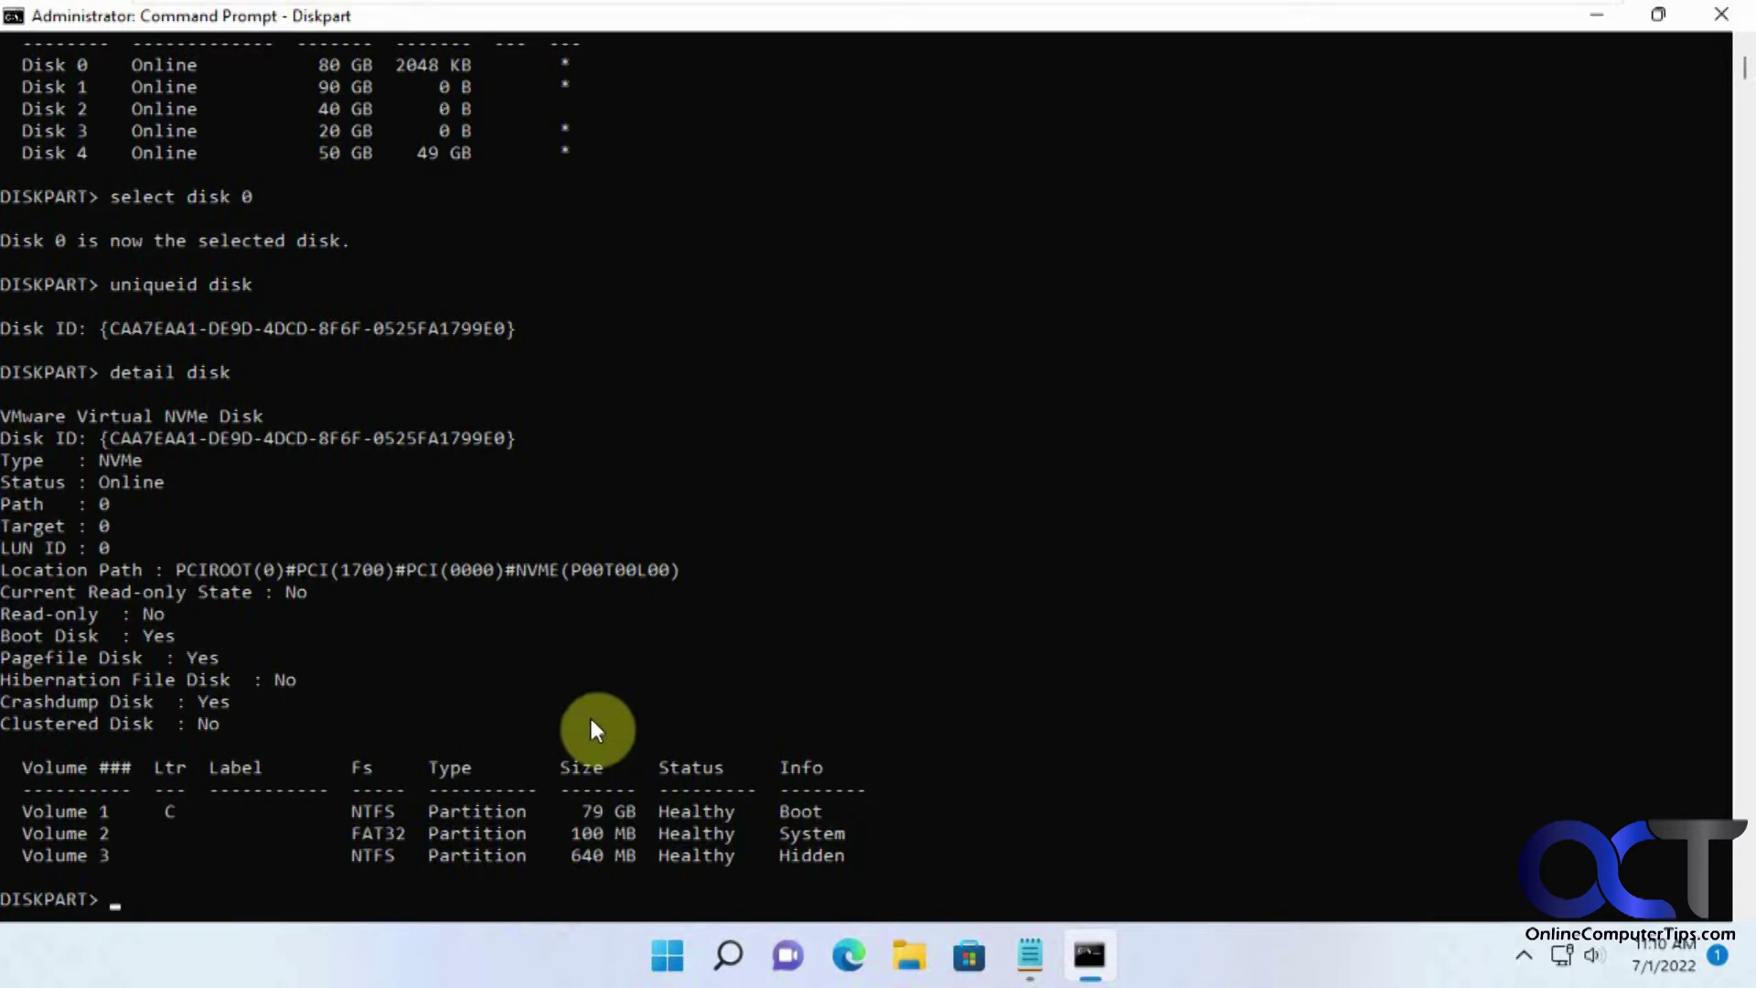
text(select disk 4)
- Select disk 4 and show its details with 'detail disk'
key(Return)
text(detail disk)
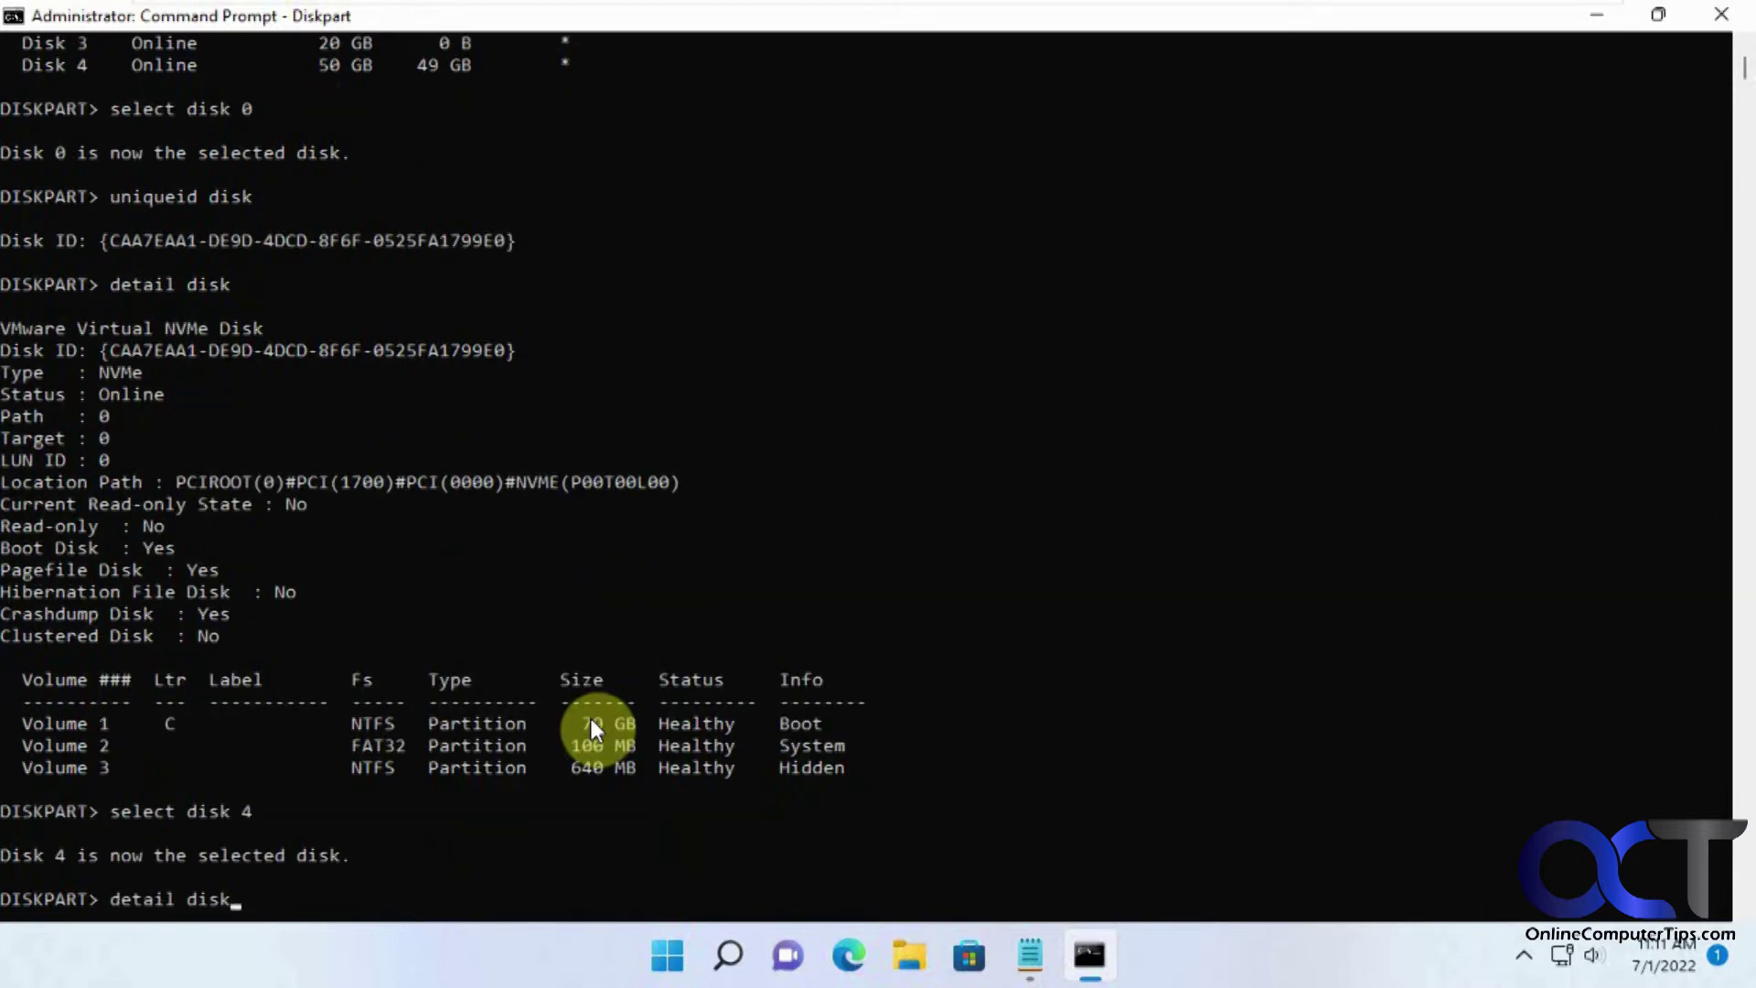
key(Return)
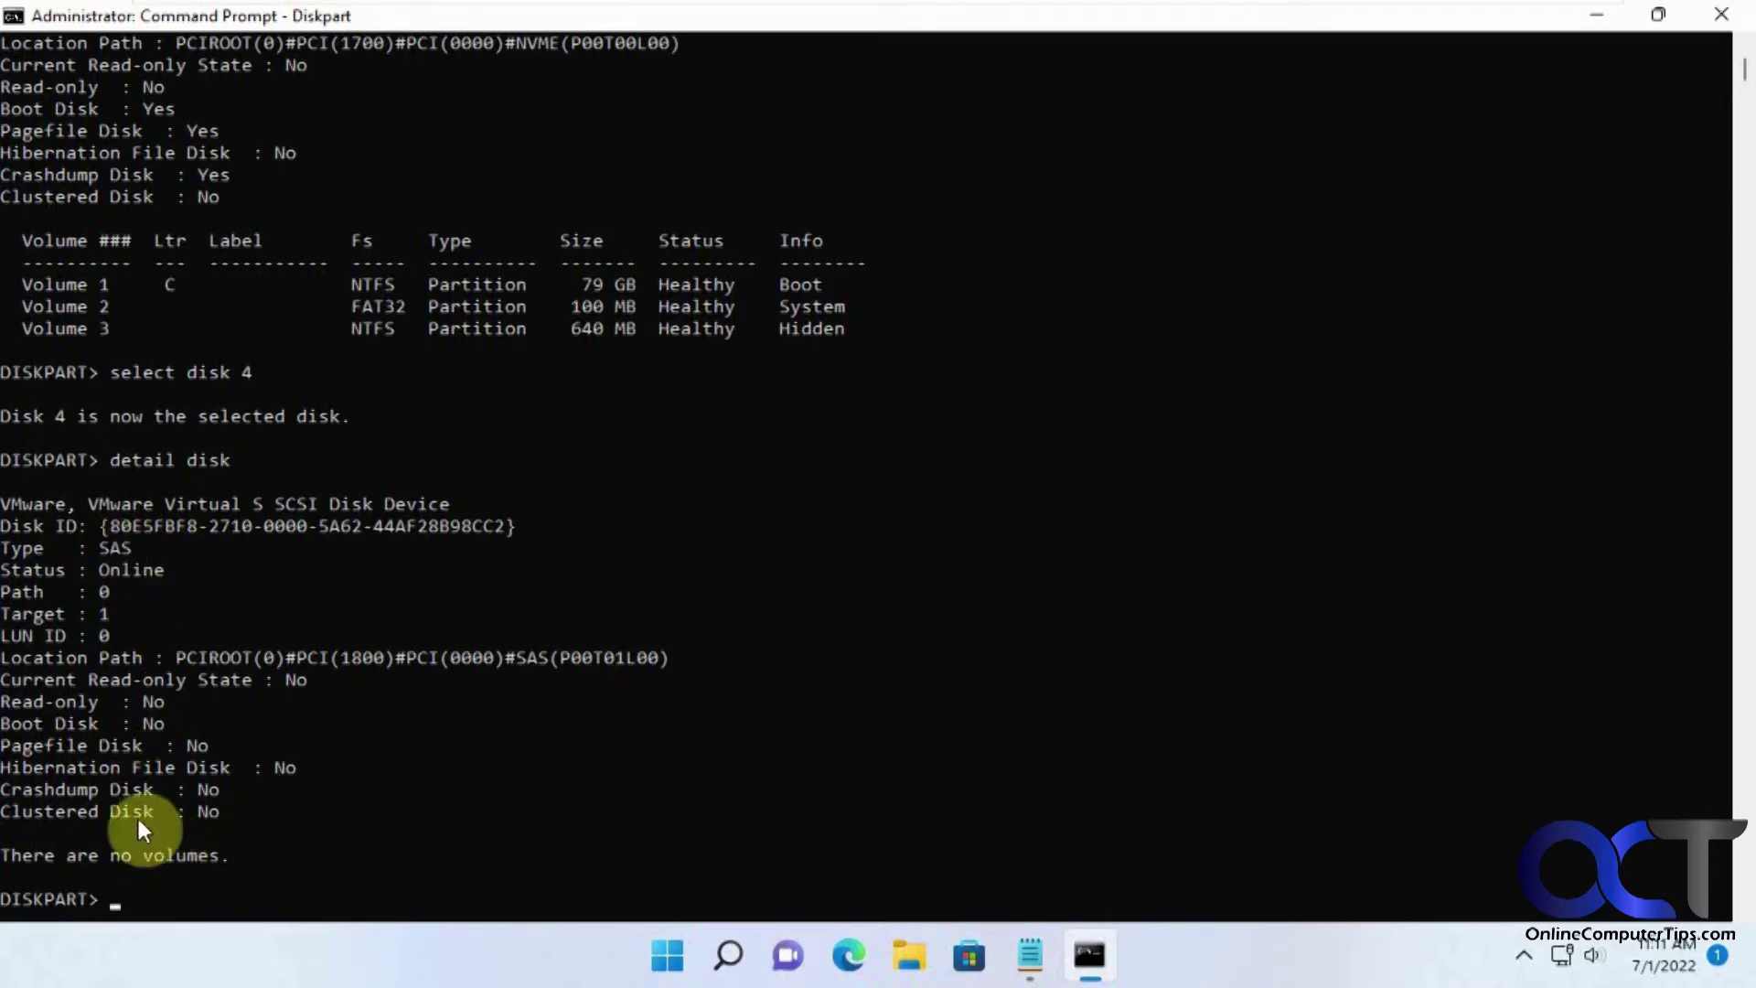
- Select disk 1 and show its details, including the 89 GB F: volume, then minimize the console
key(Up)
key(Up)
key(Up)
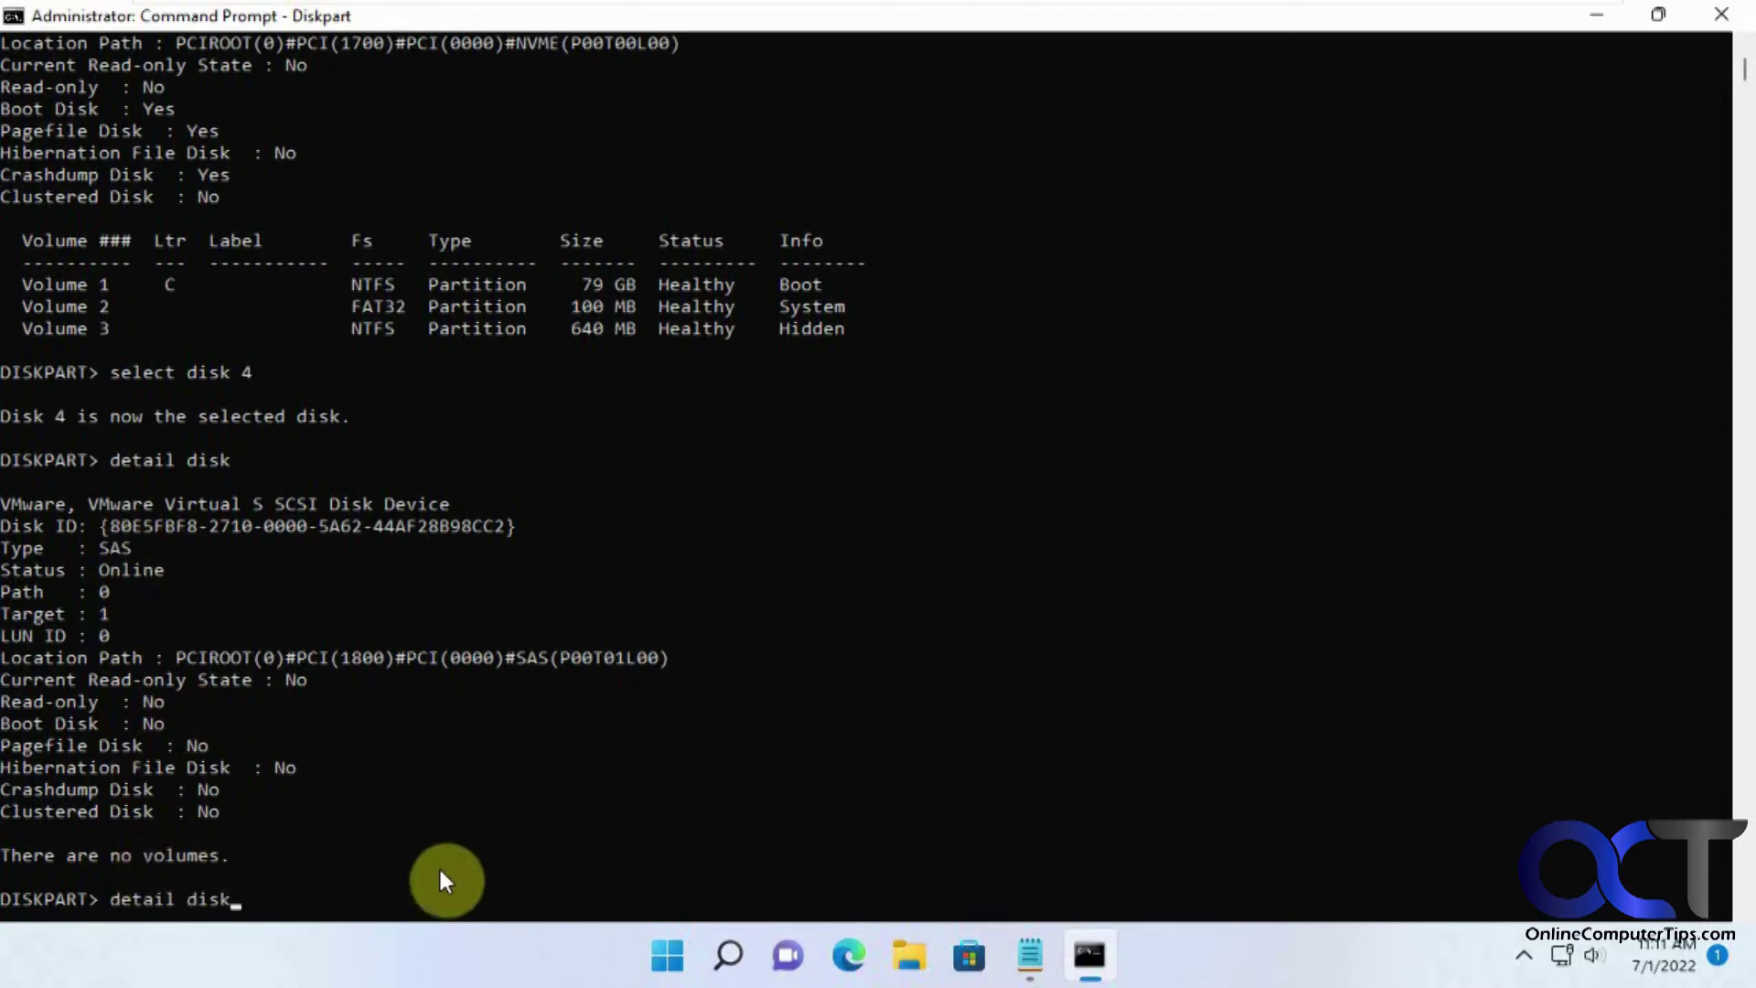
key(Up)
key(Up)
key(BackSpace)
scroll(723, 558, up, 9)
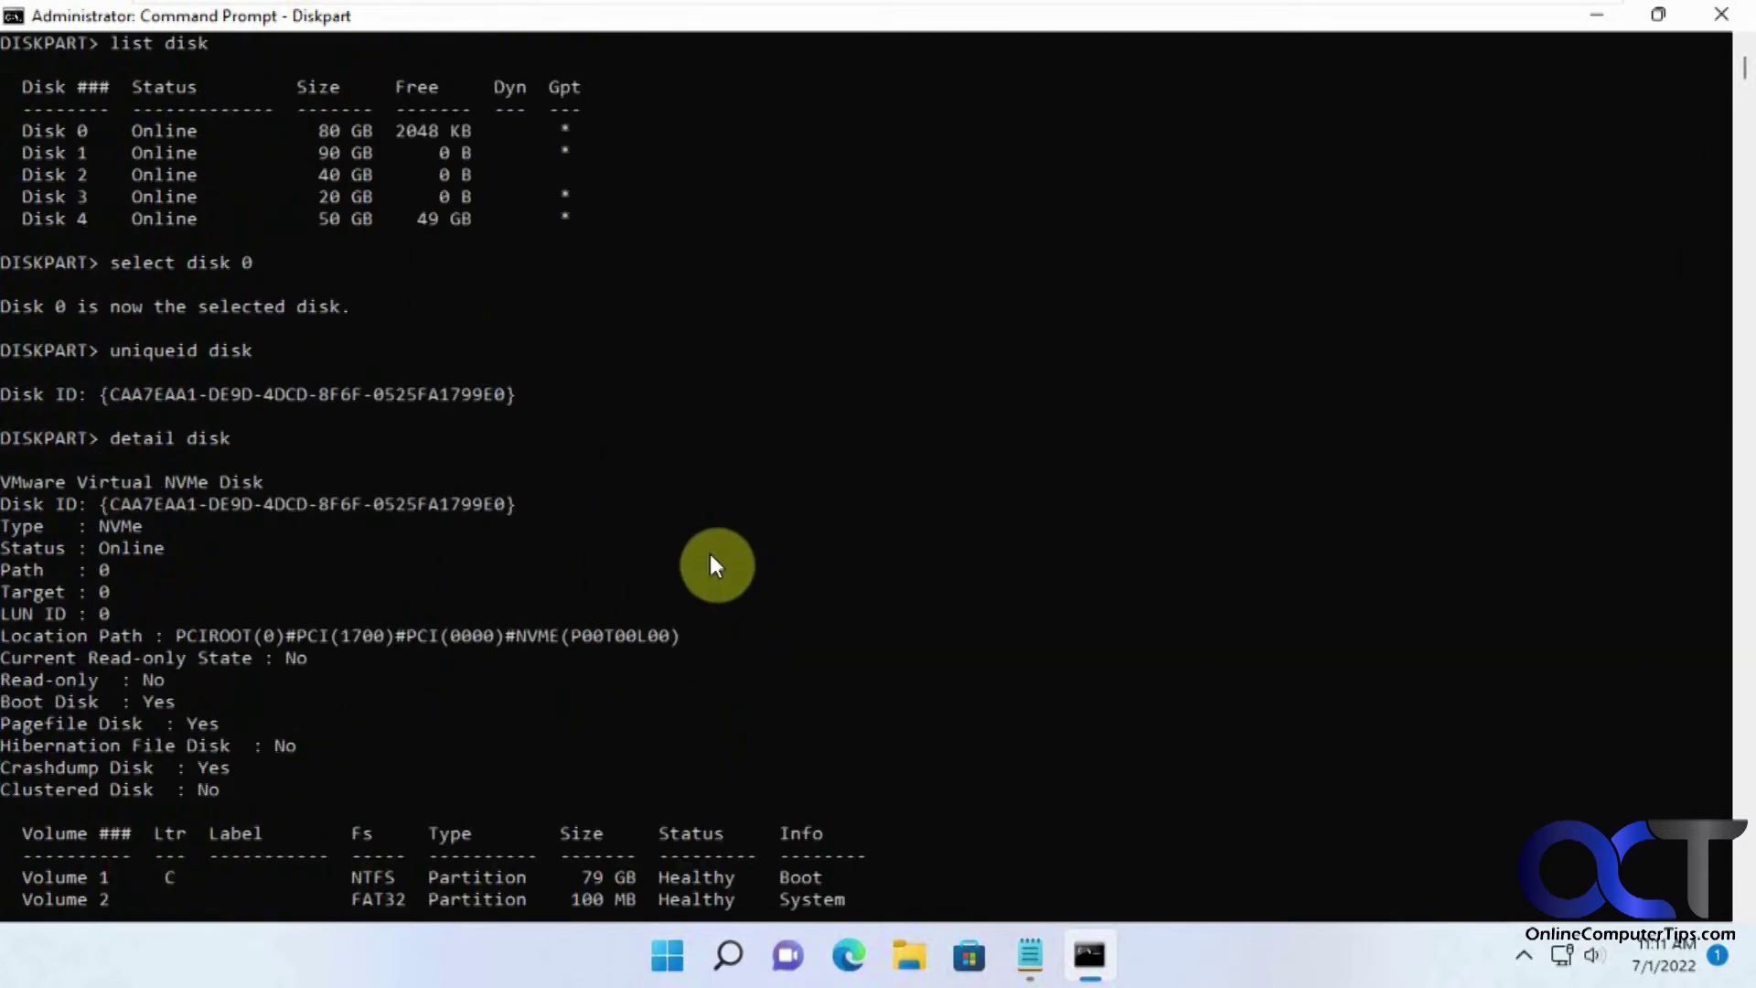
scroll(710, 552, down, 14)
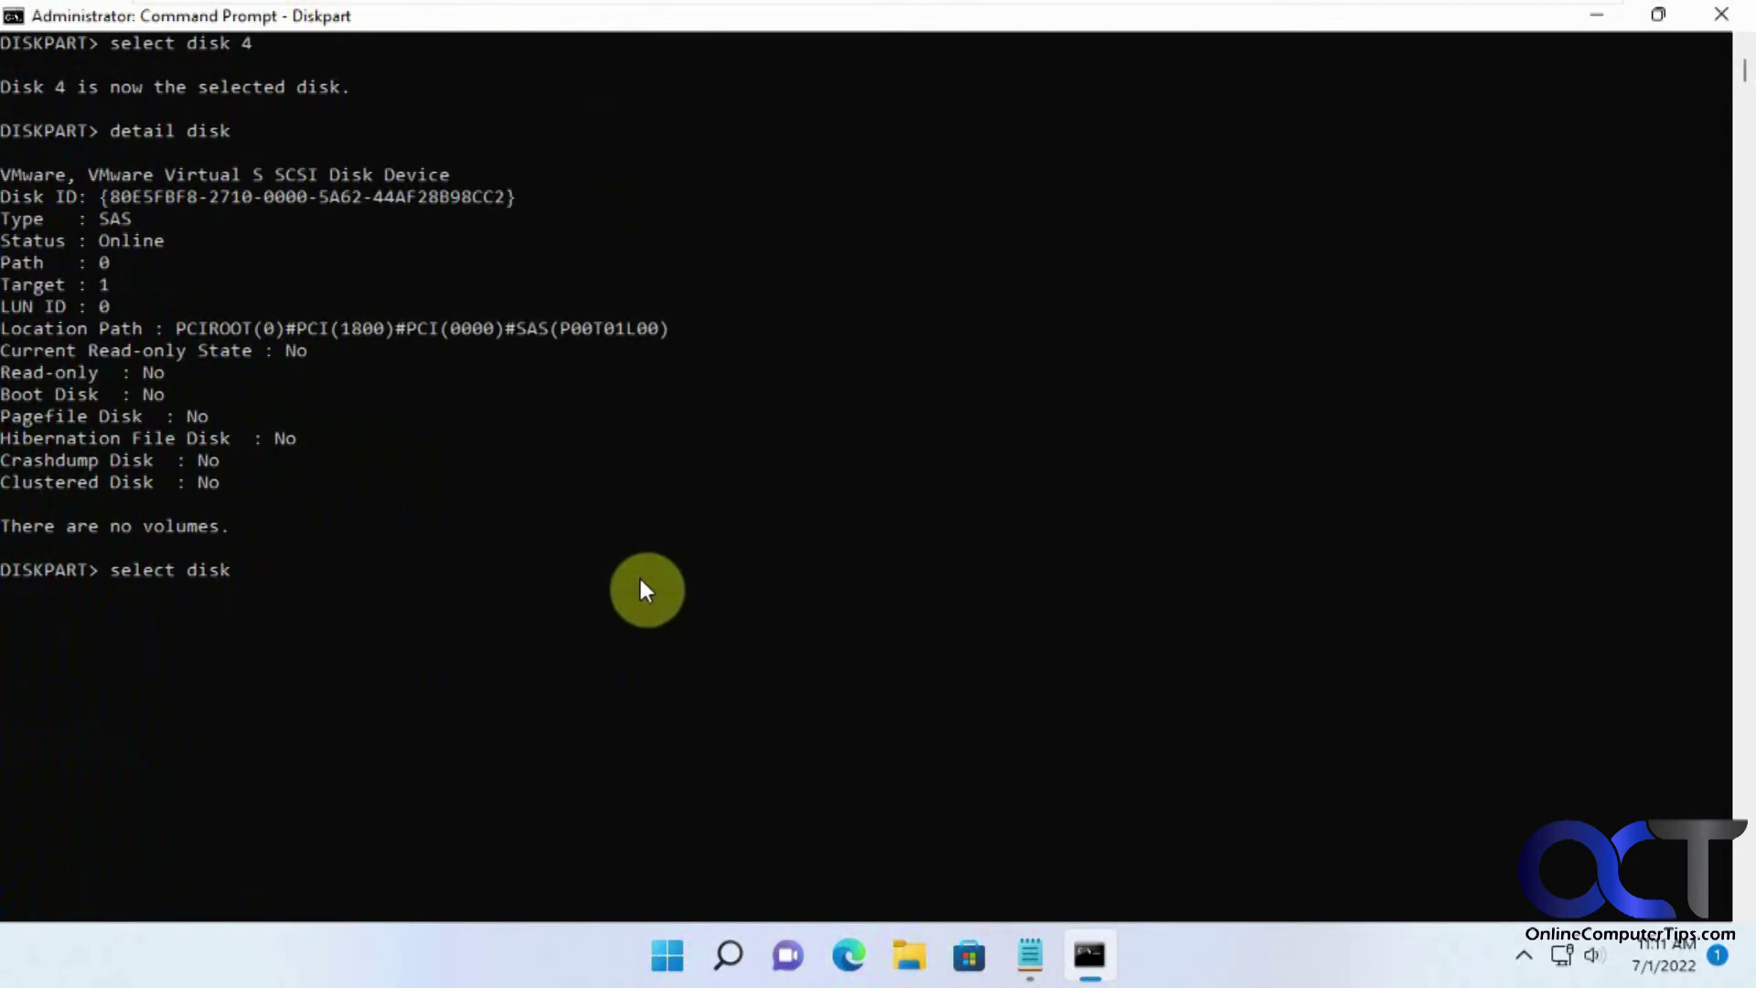
text(1)
key(Return)
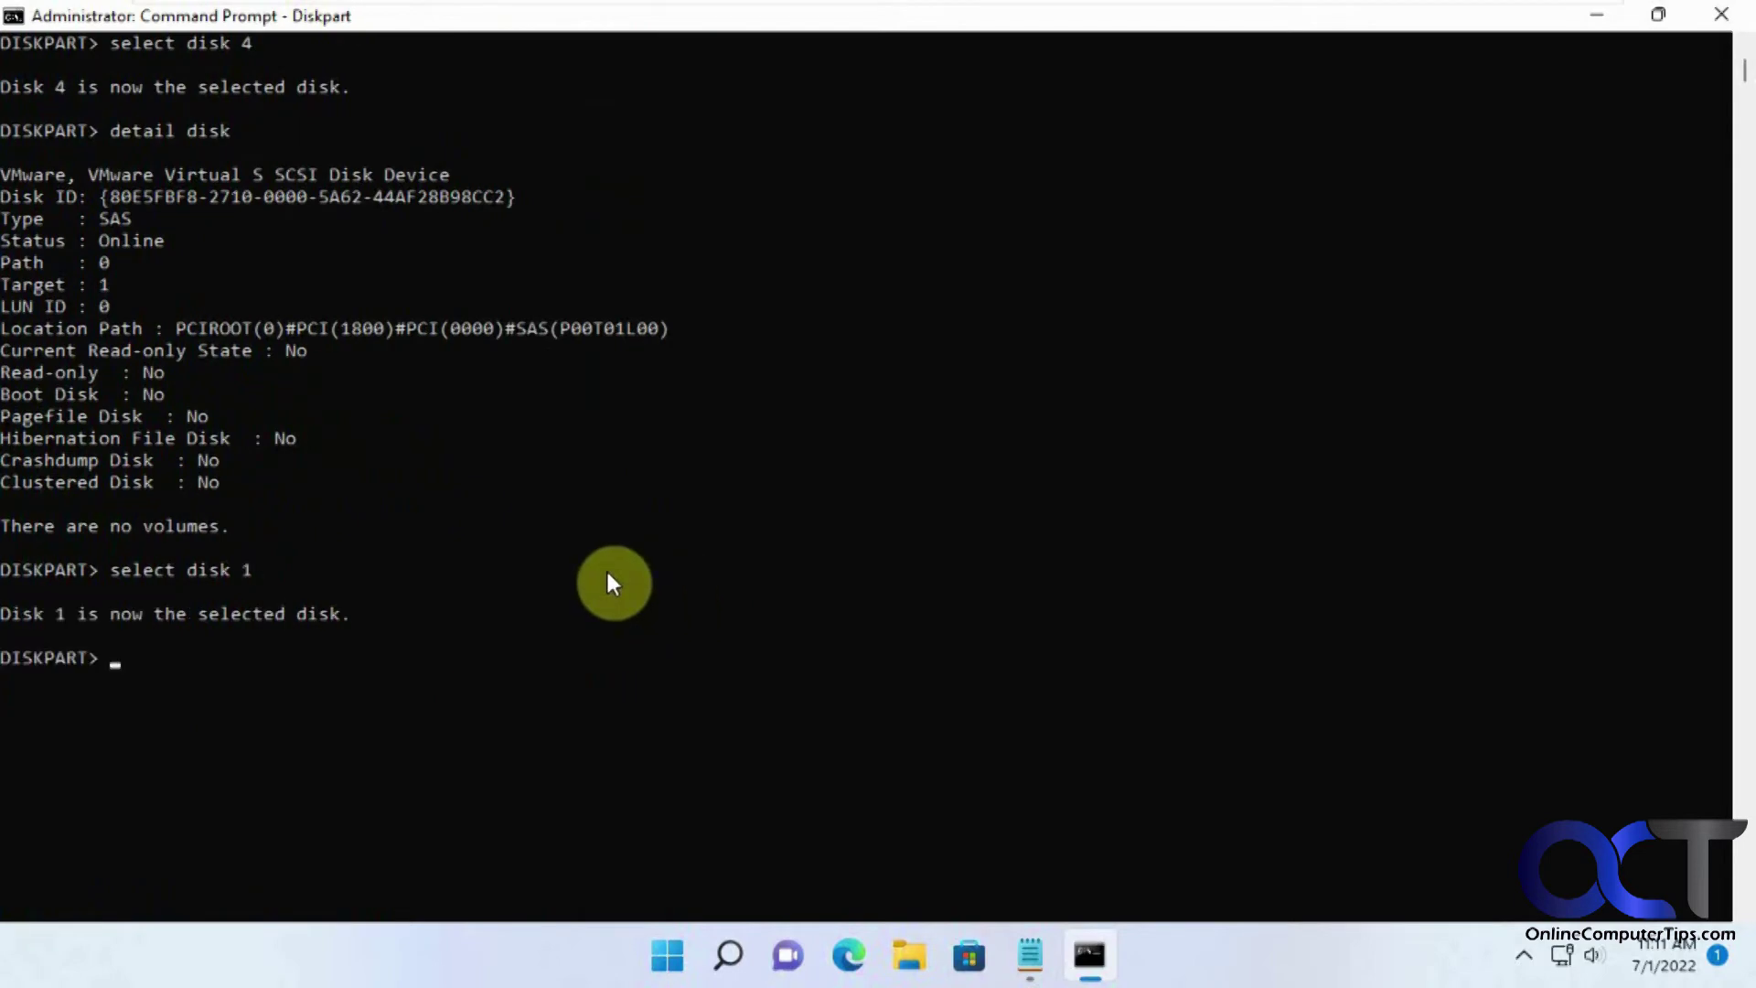
key(Up)
key(Up)
key(Return)
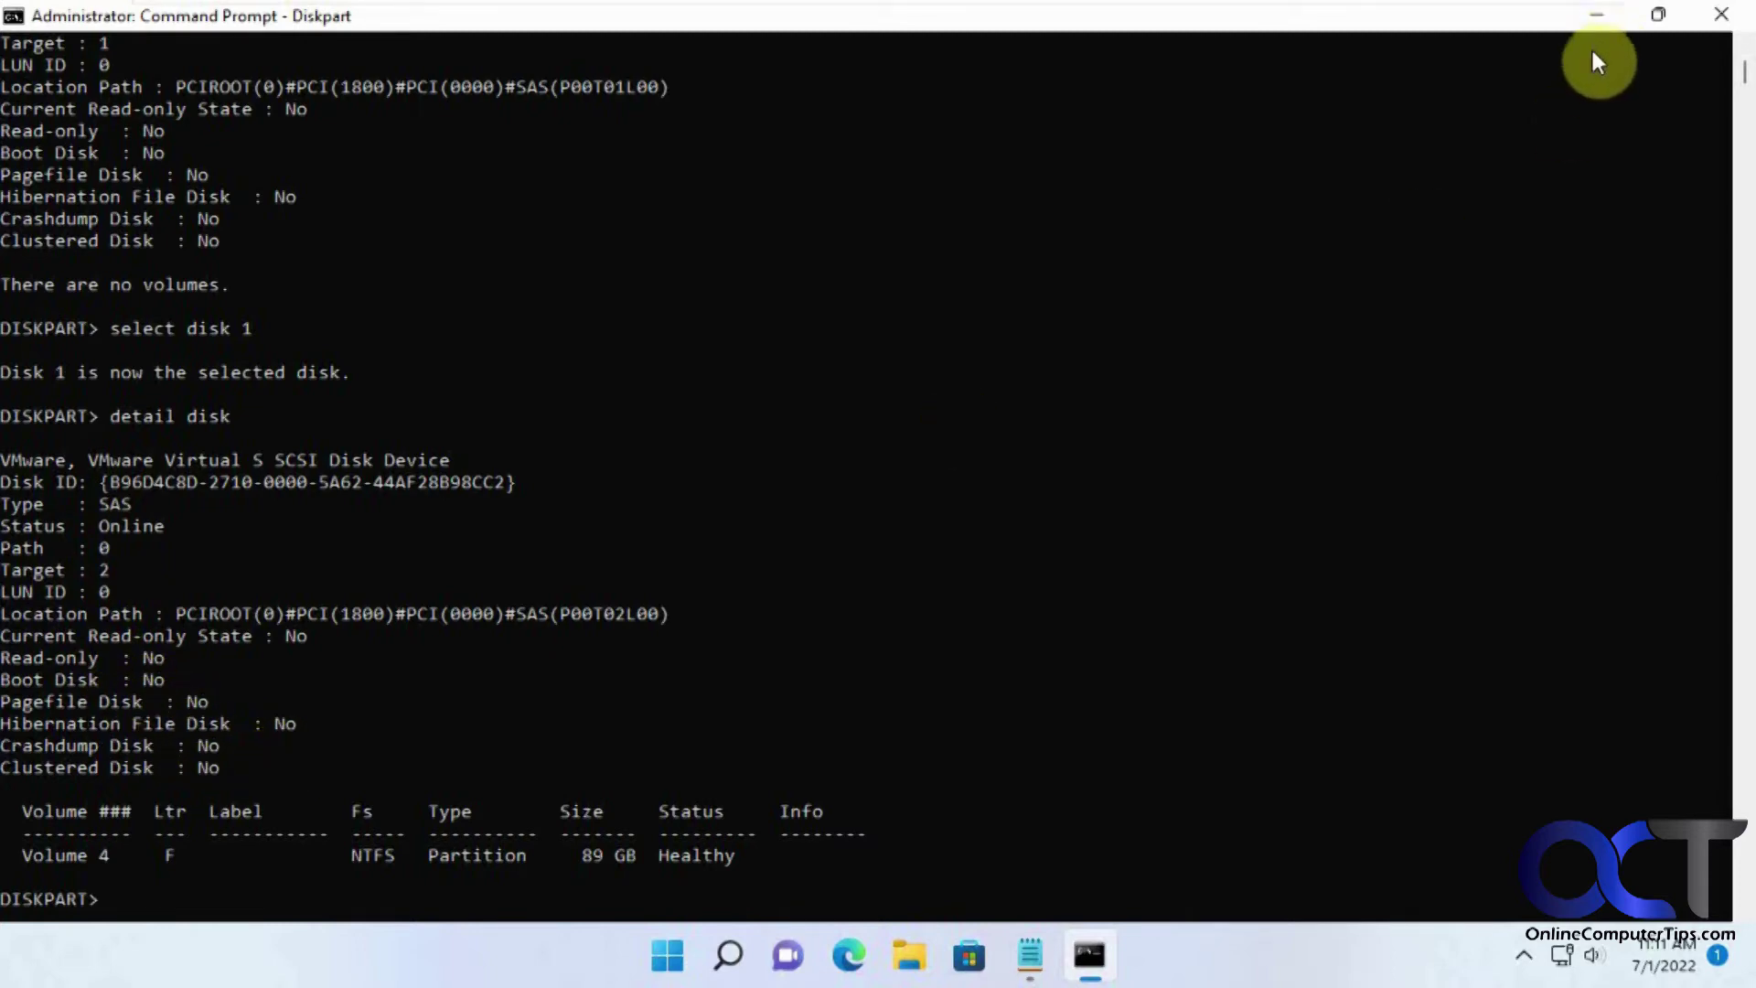
click(1592, 15)
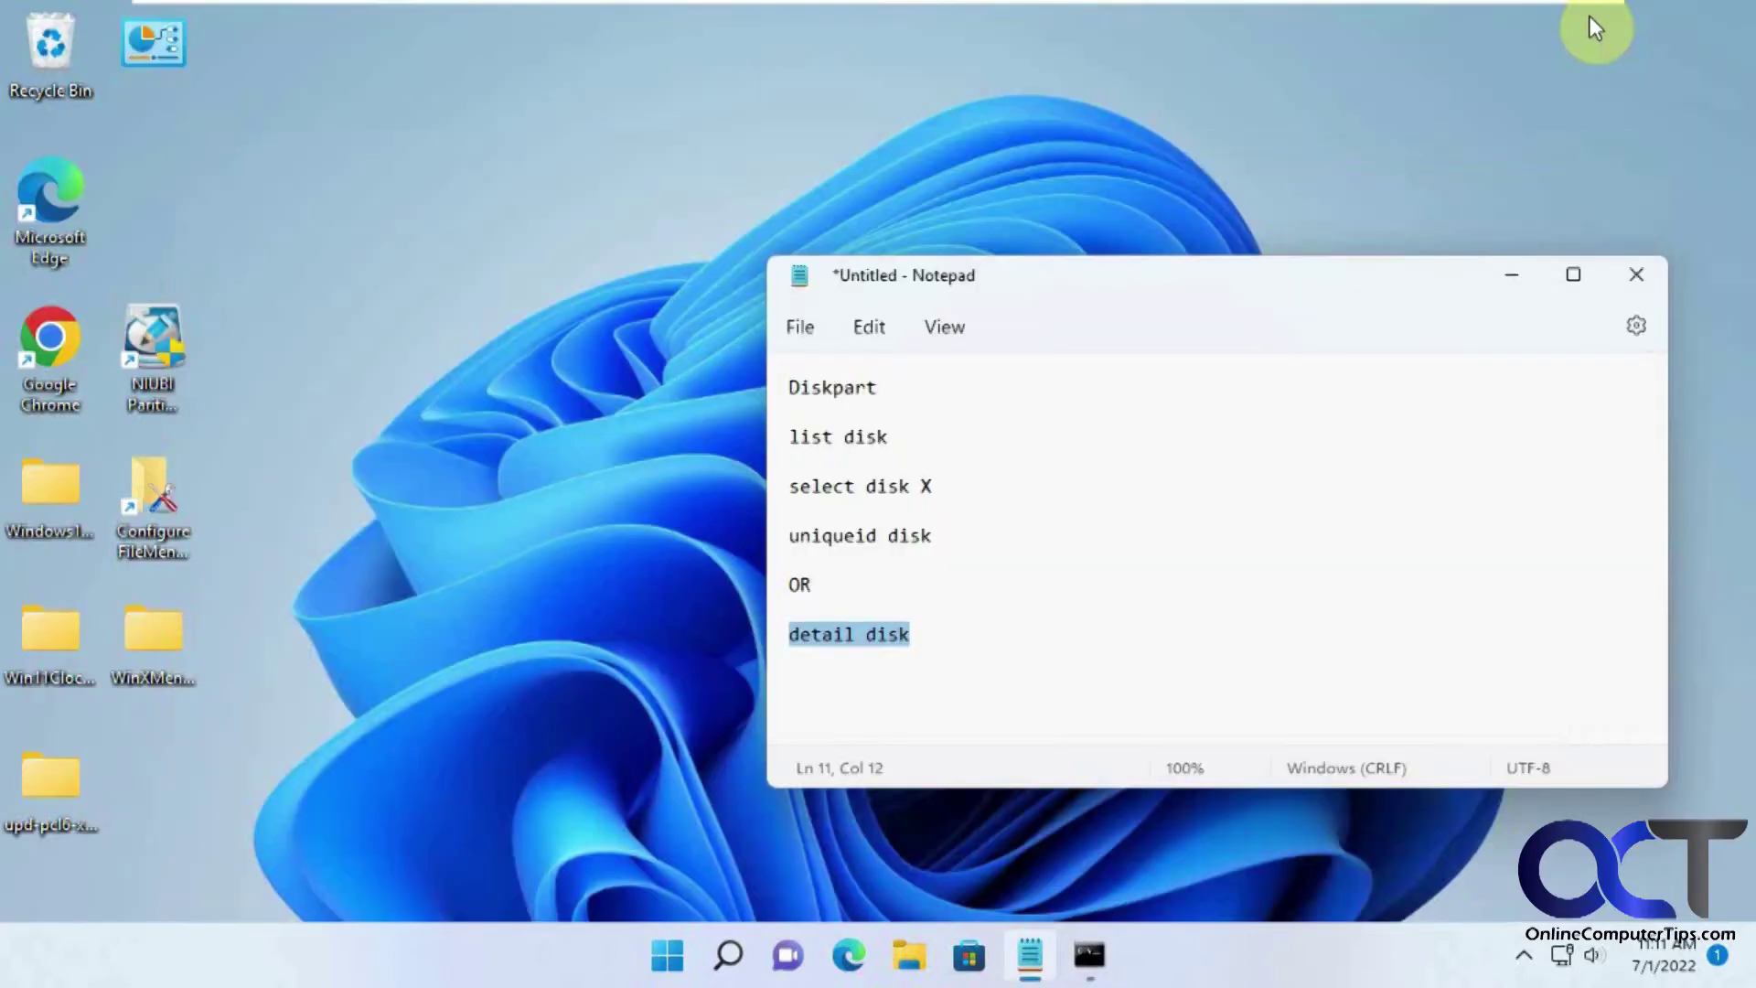
- Launch NIUBI Partition Editor from its desktop shortcut and approve it running as administrator
click(645, 494)
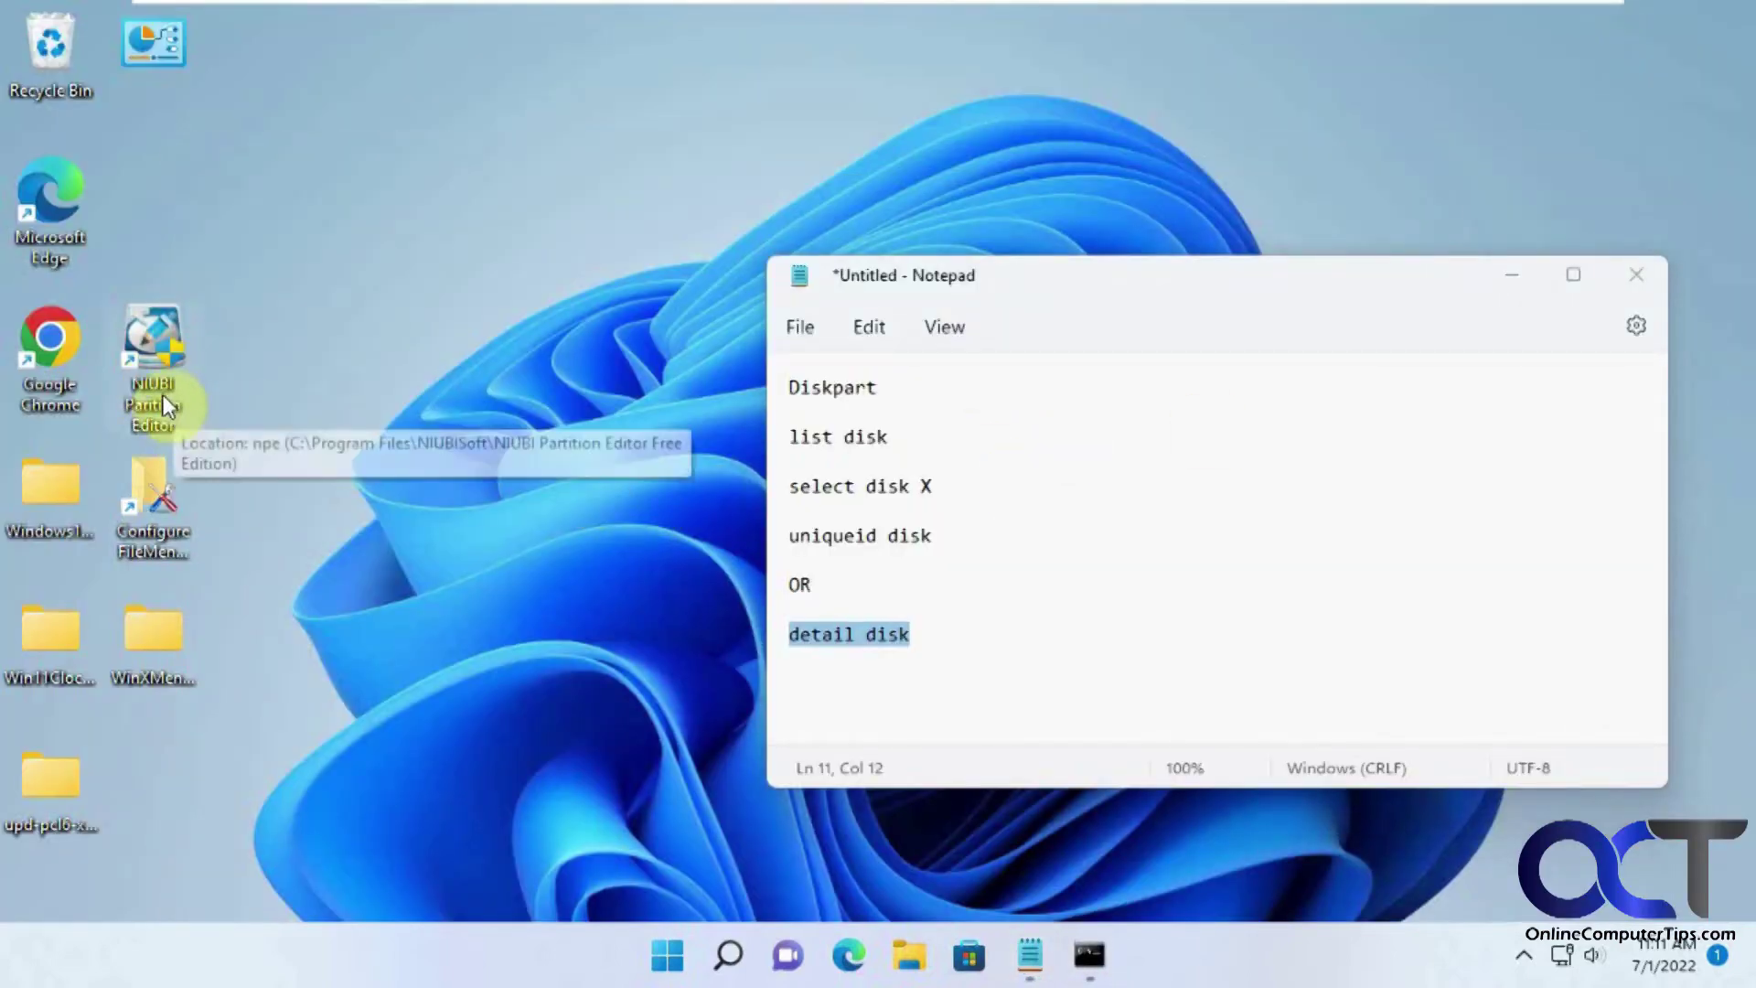
double_click(155, 356)
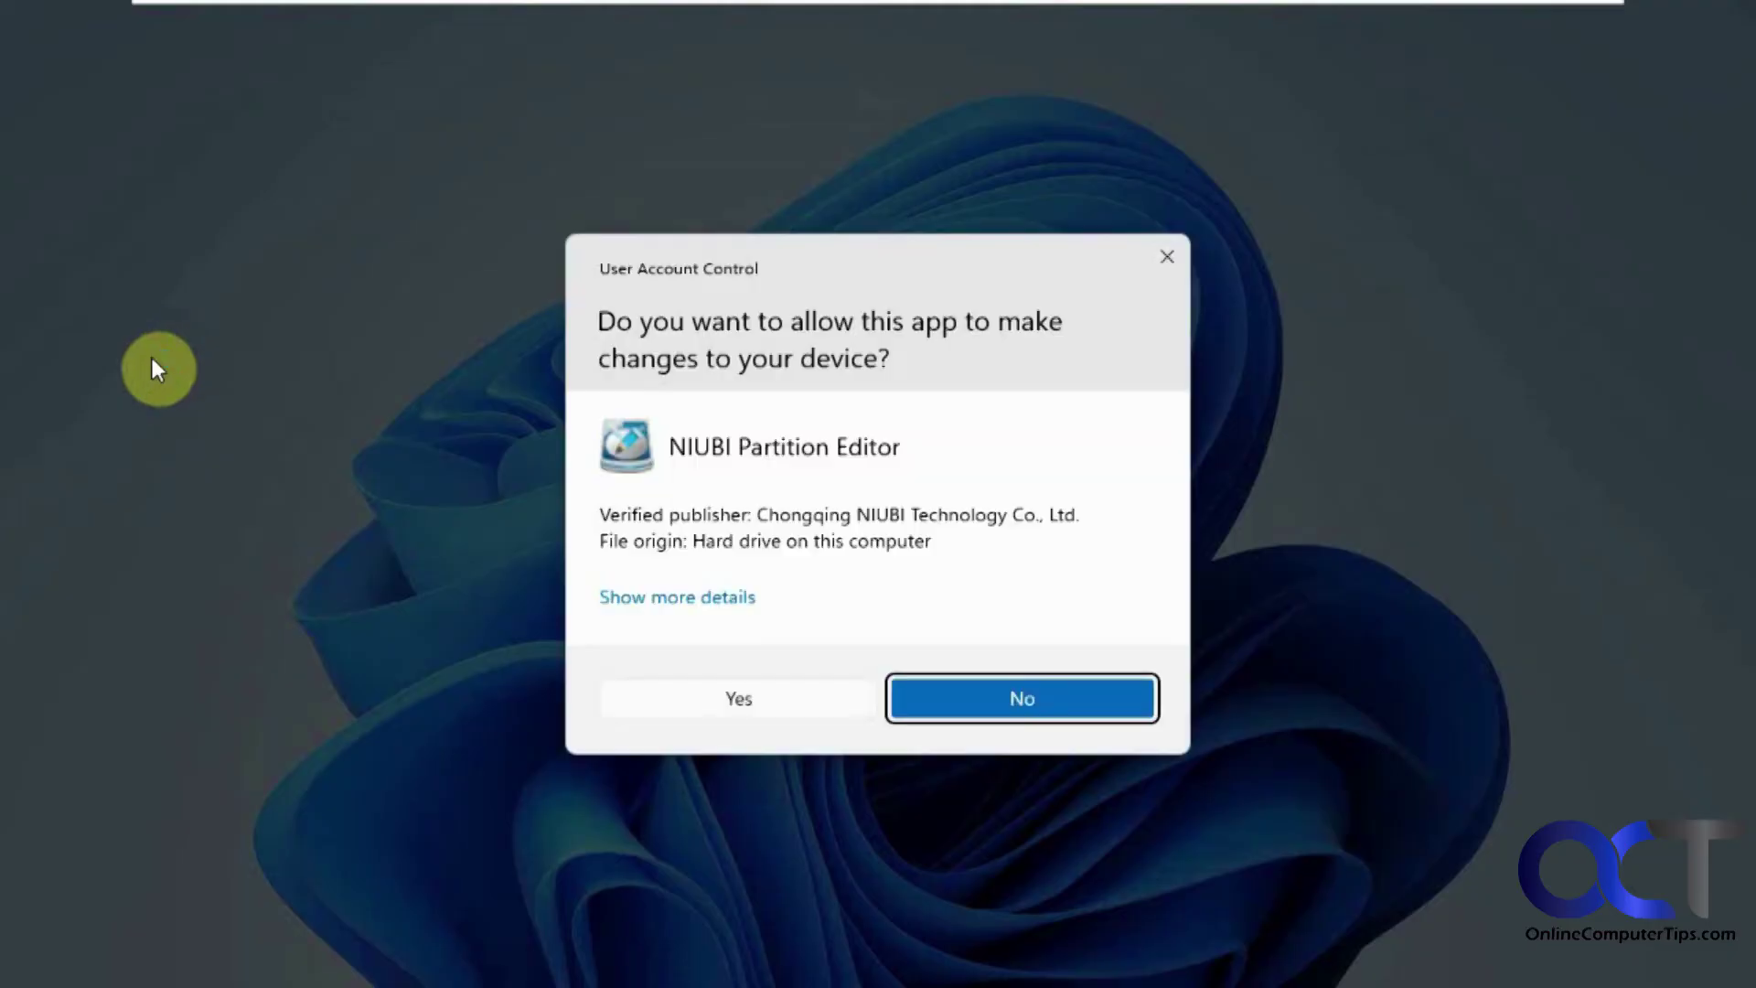
click(716, 695)
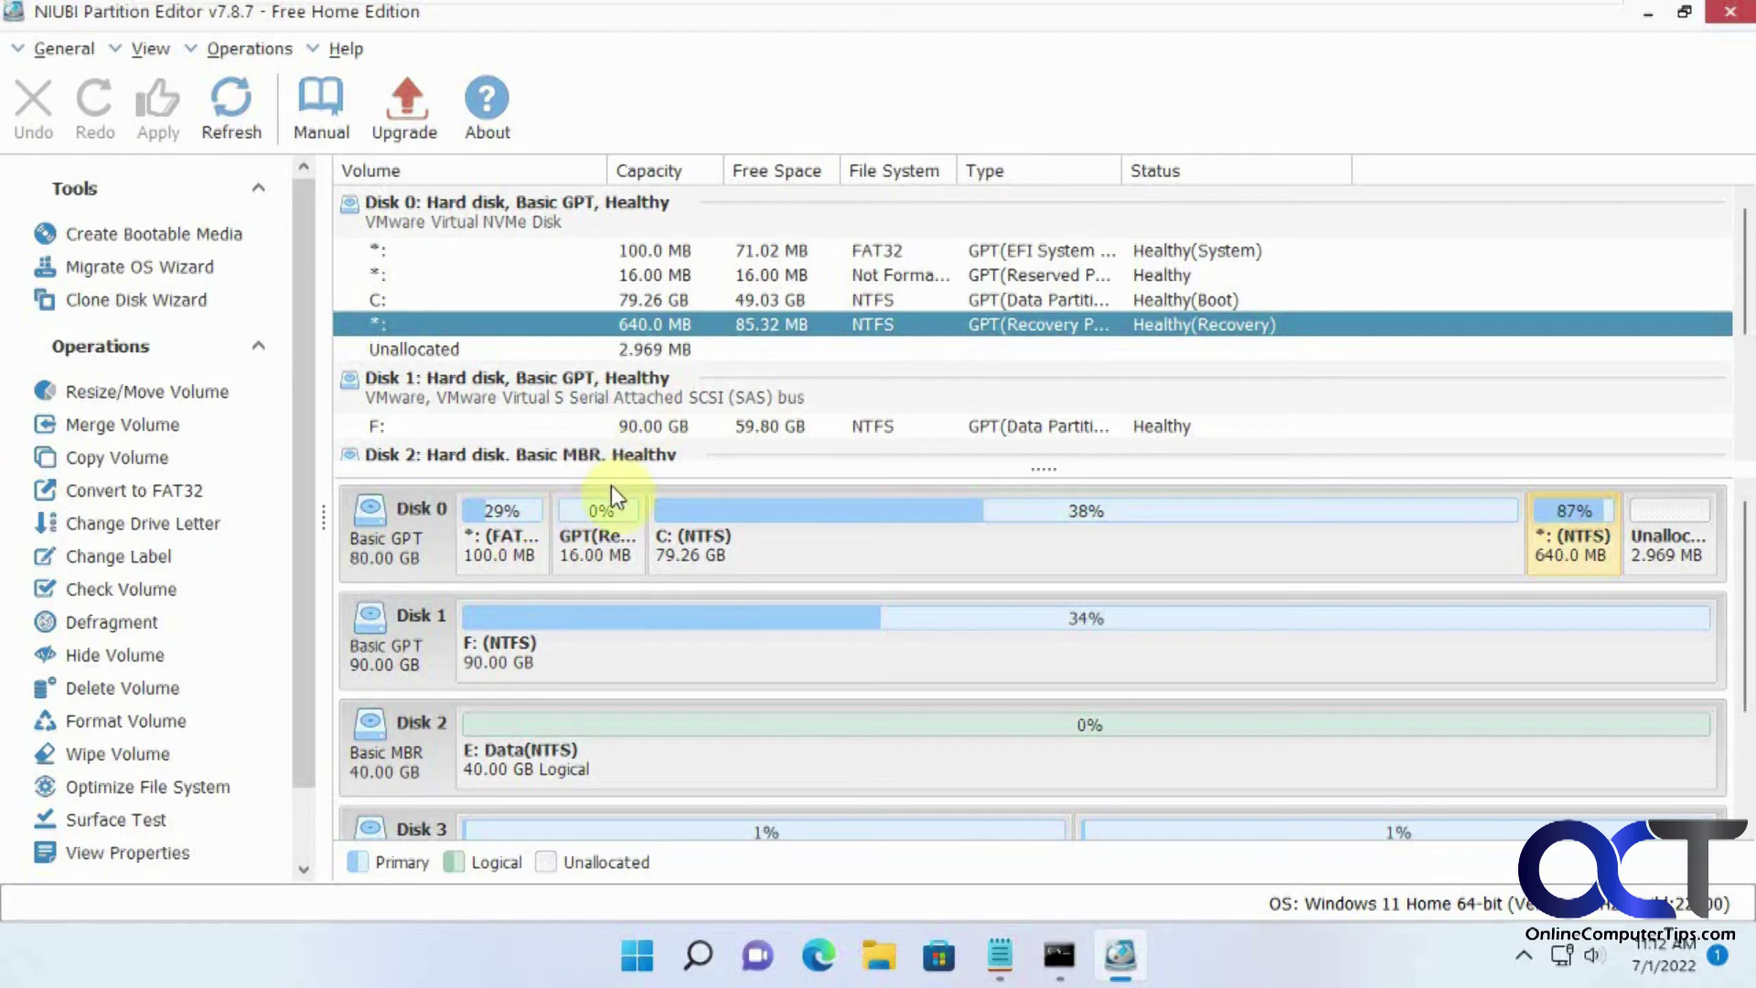
- Drag the pane splitter up to give the disk map more room
drag(607, 468, 595, 345)
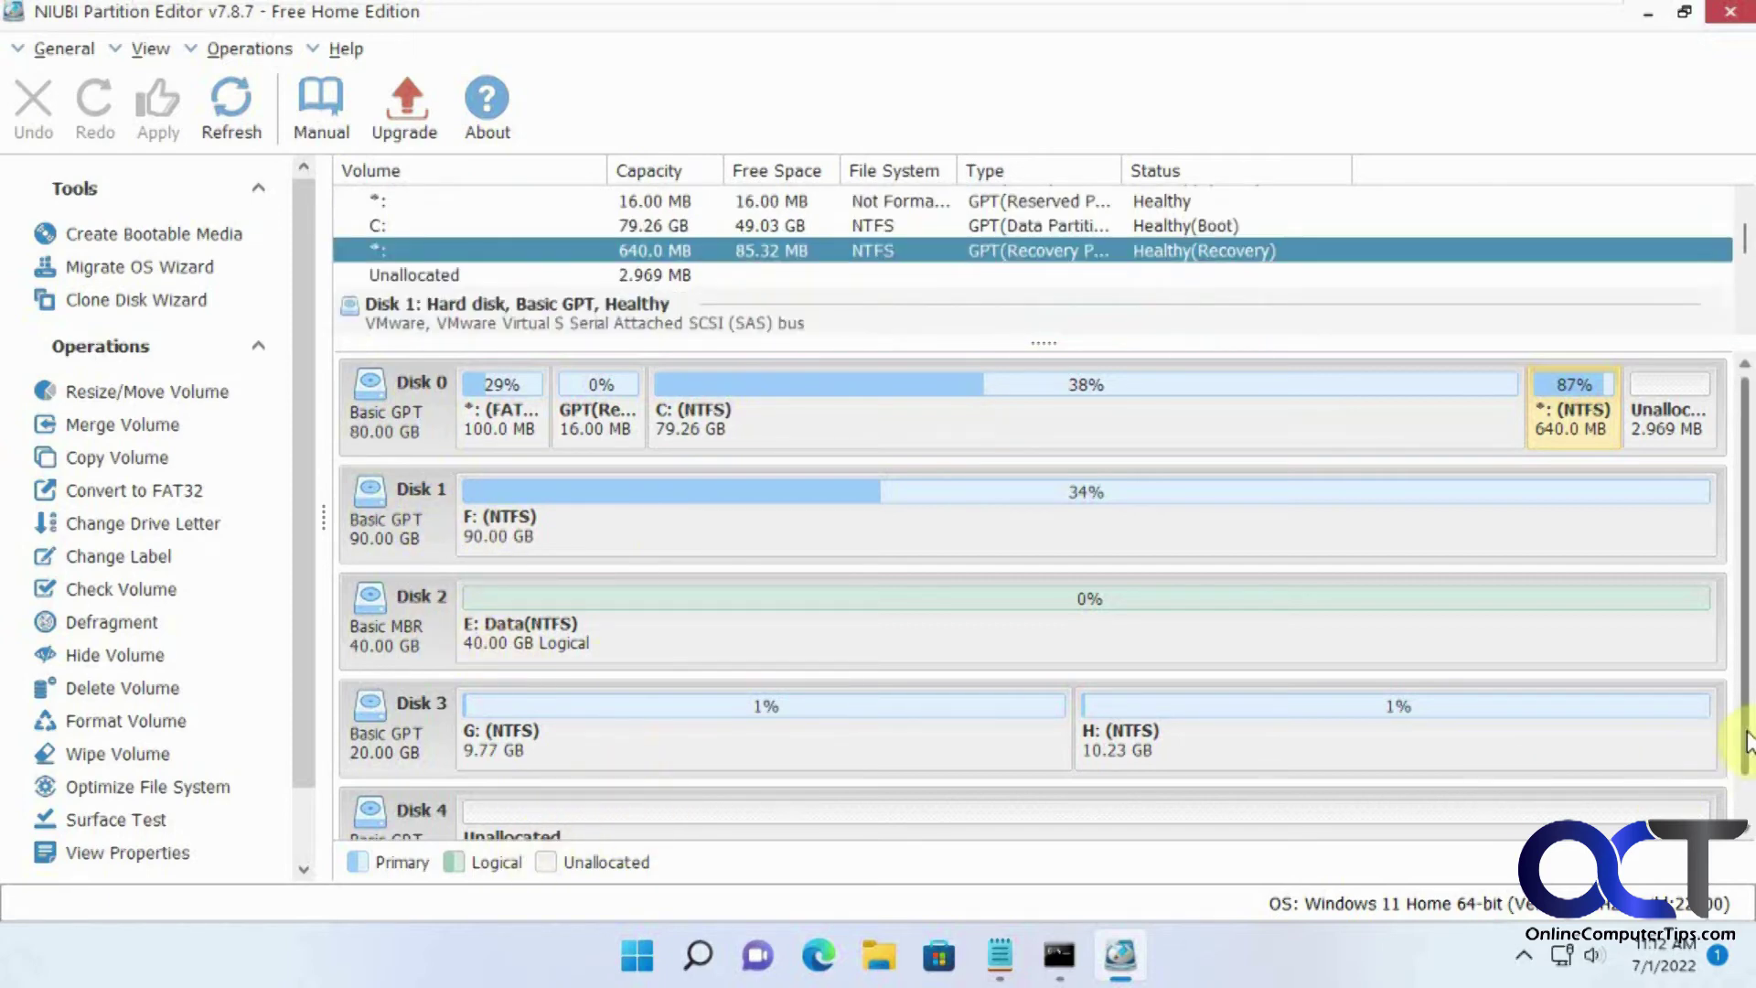
scroll(1744, 768, down, 1)
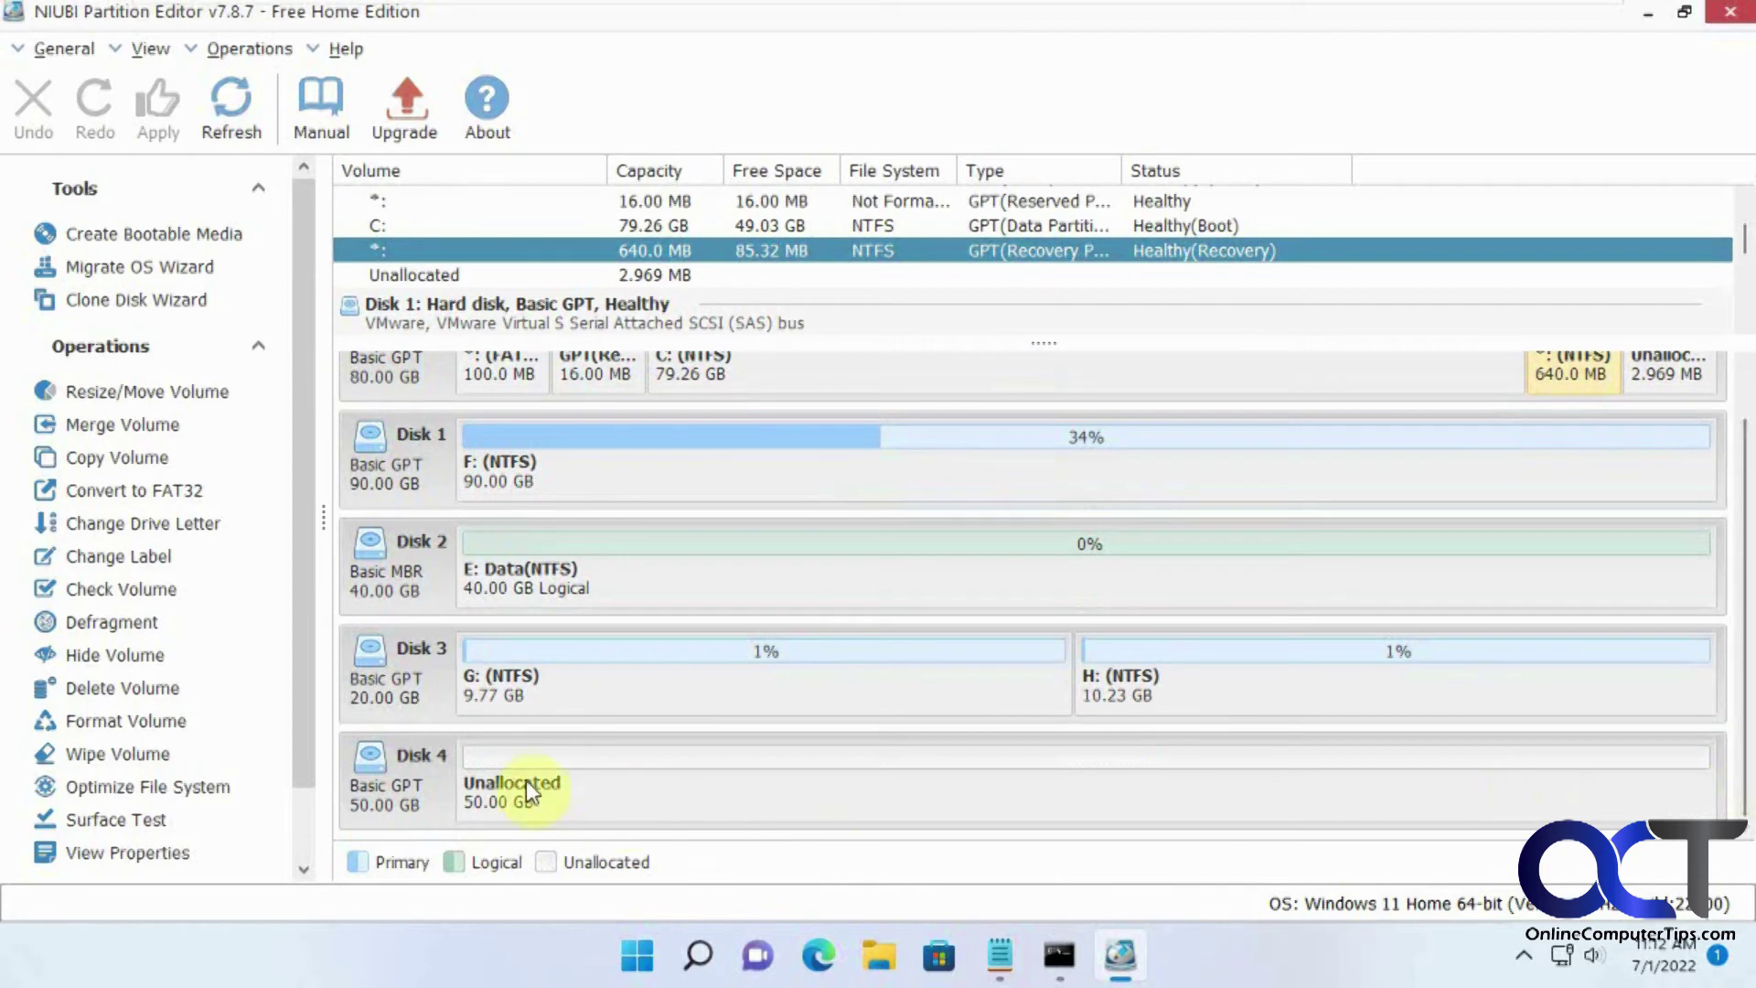
scroll(970, 622, up, 1)
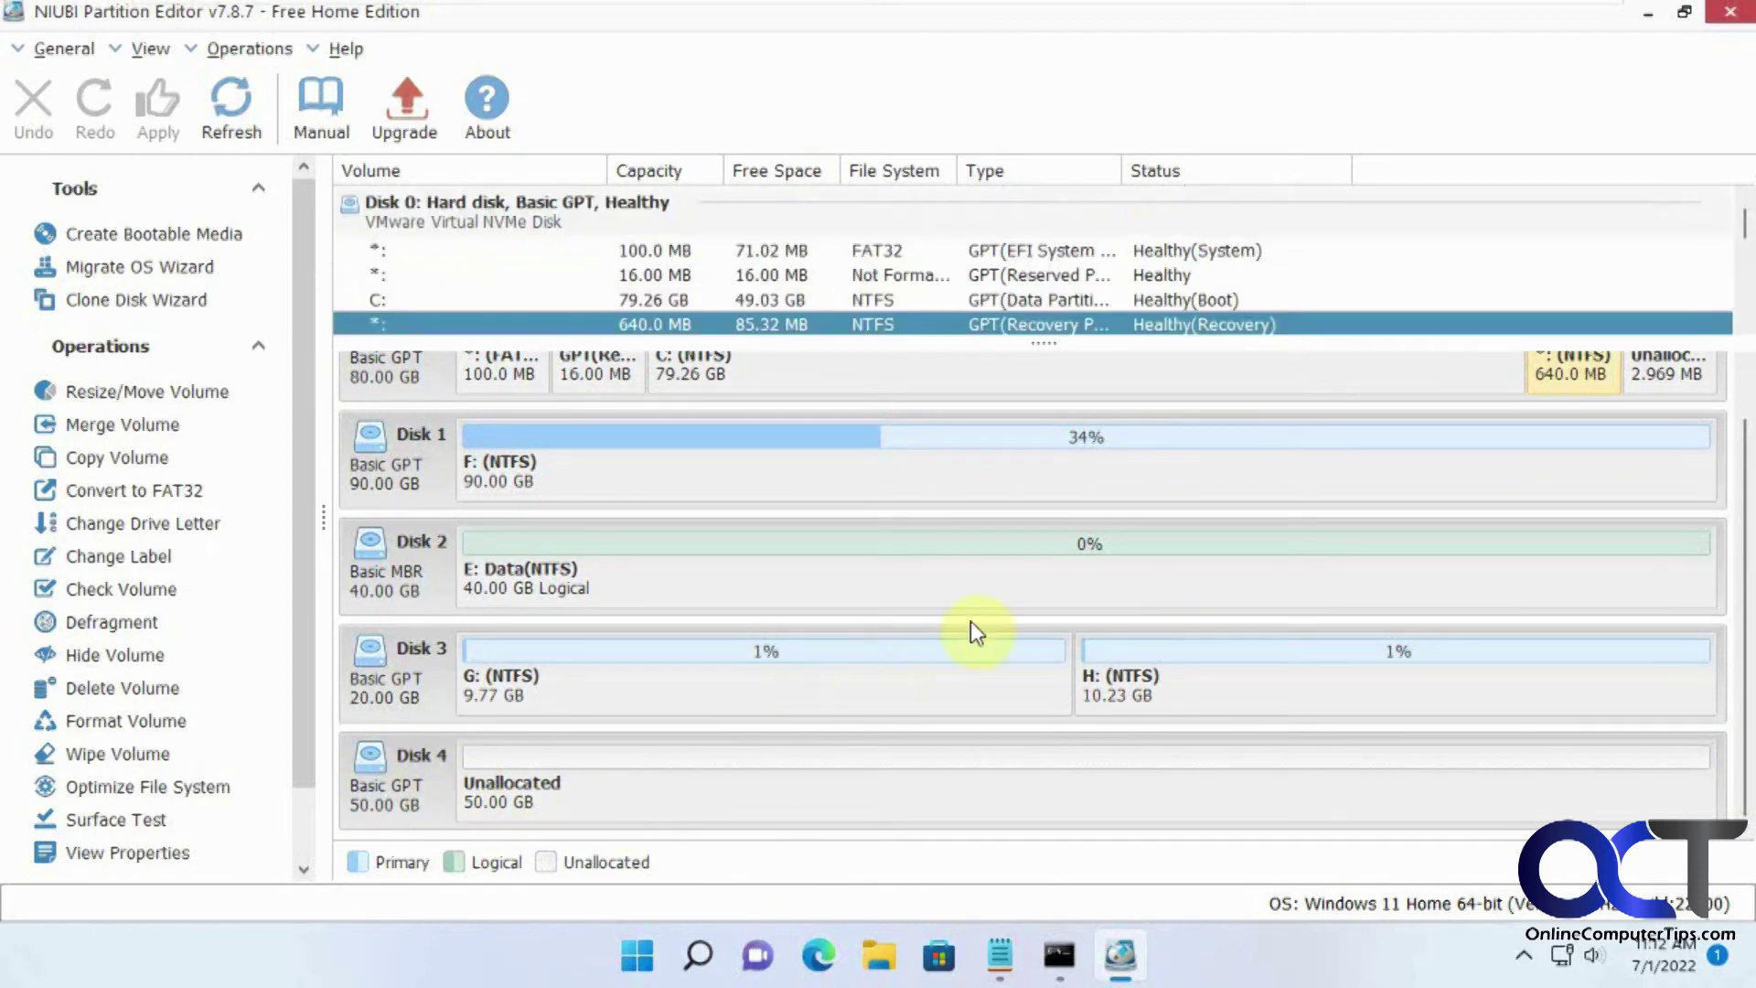
scroll(1744, 558, up, 1)
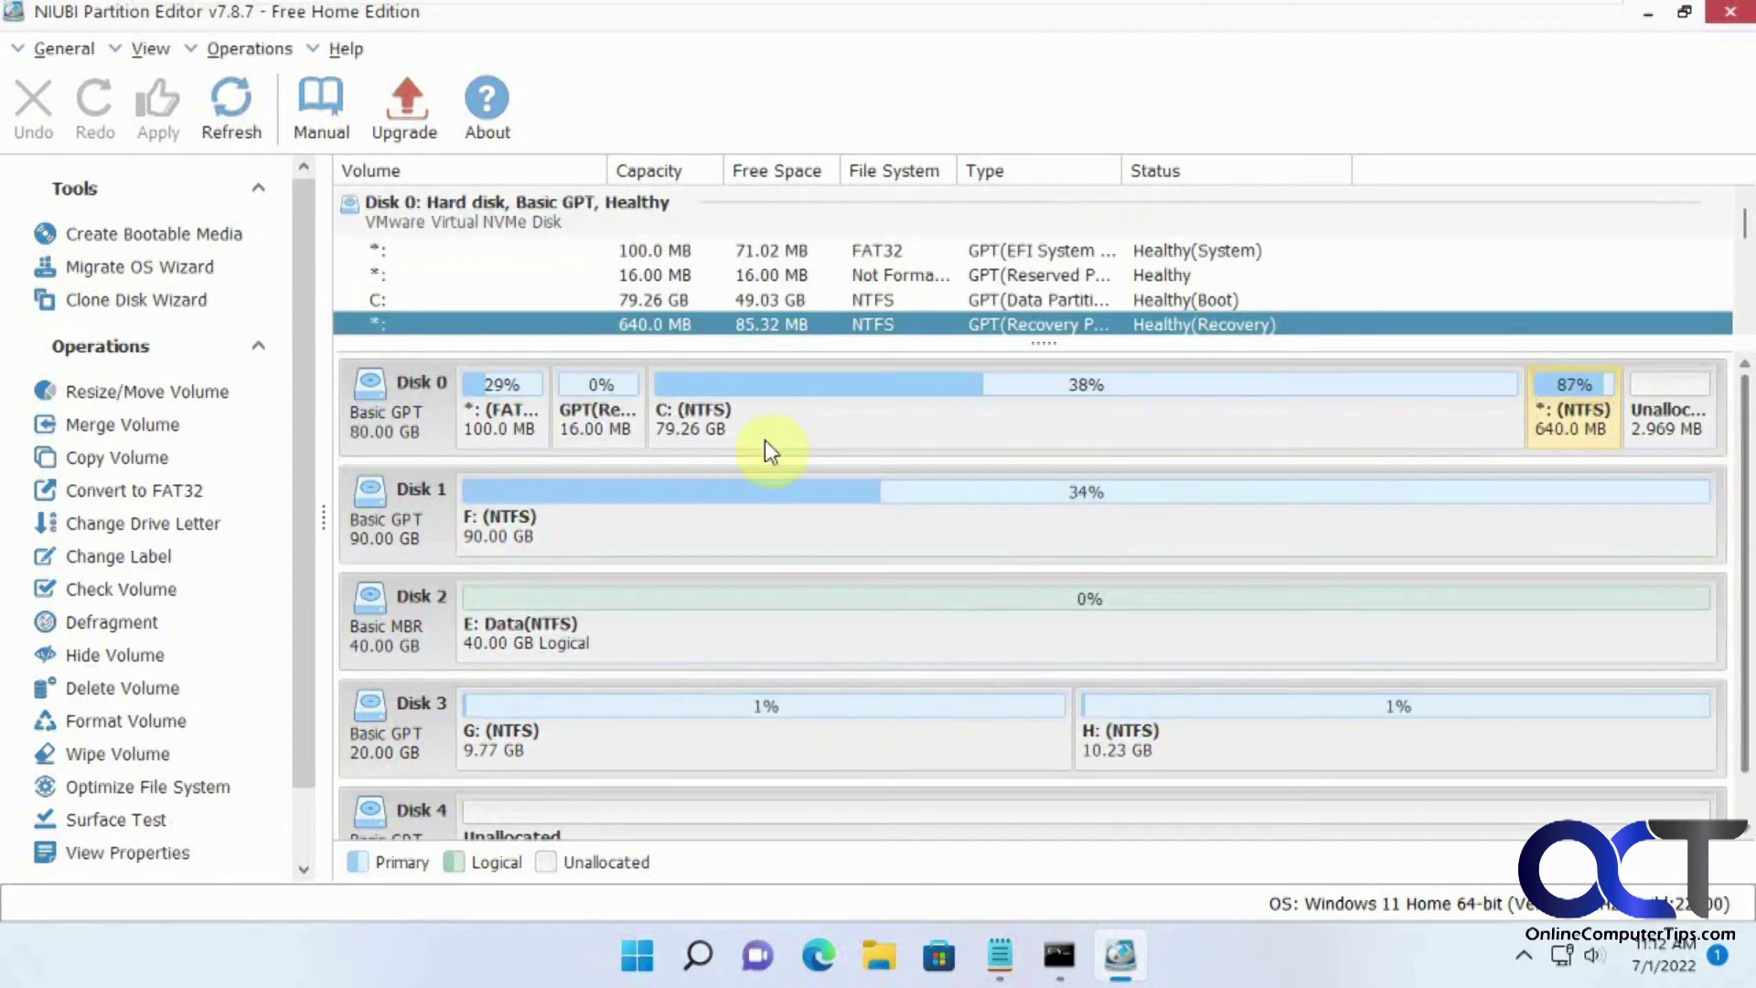
- View Disk 0's properties to check its signature, then close them and select C:
click(432, 419)
right_click(432, 419)
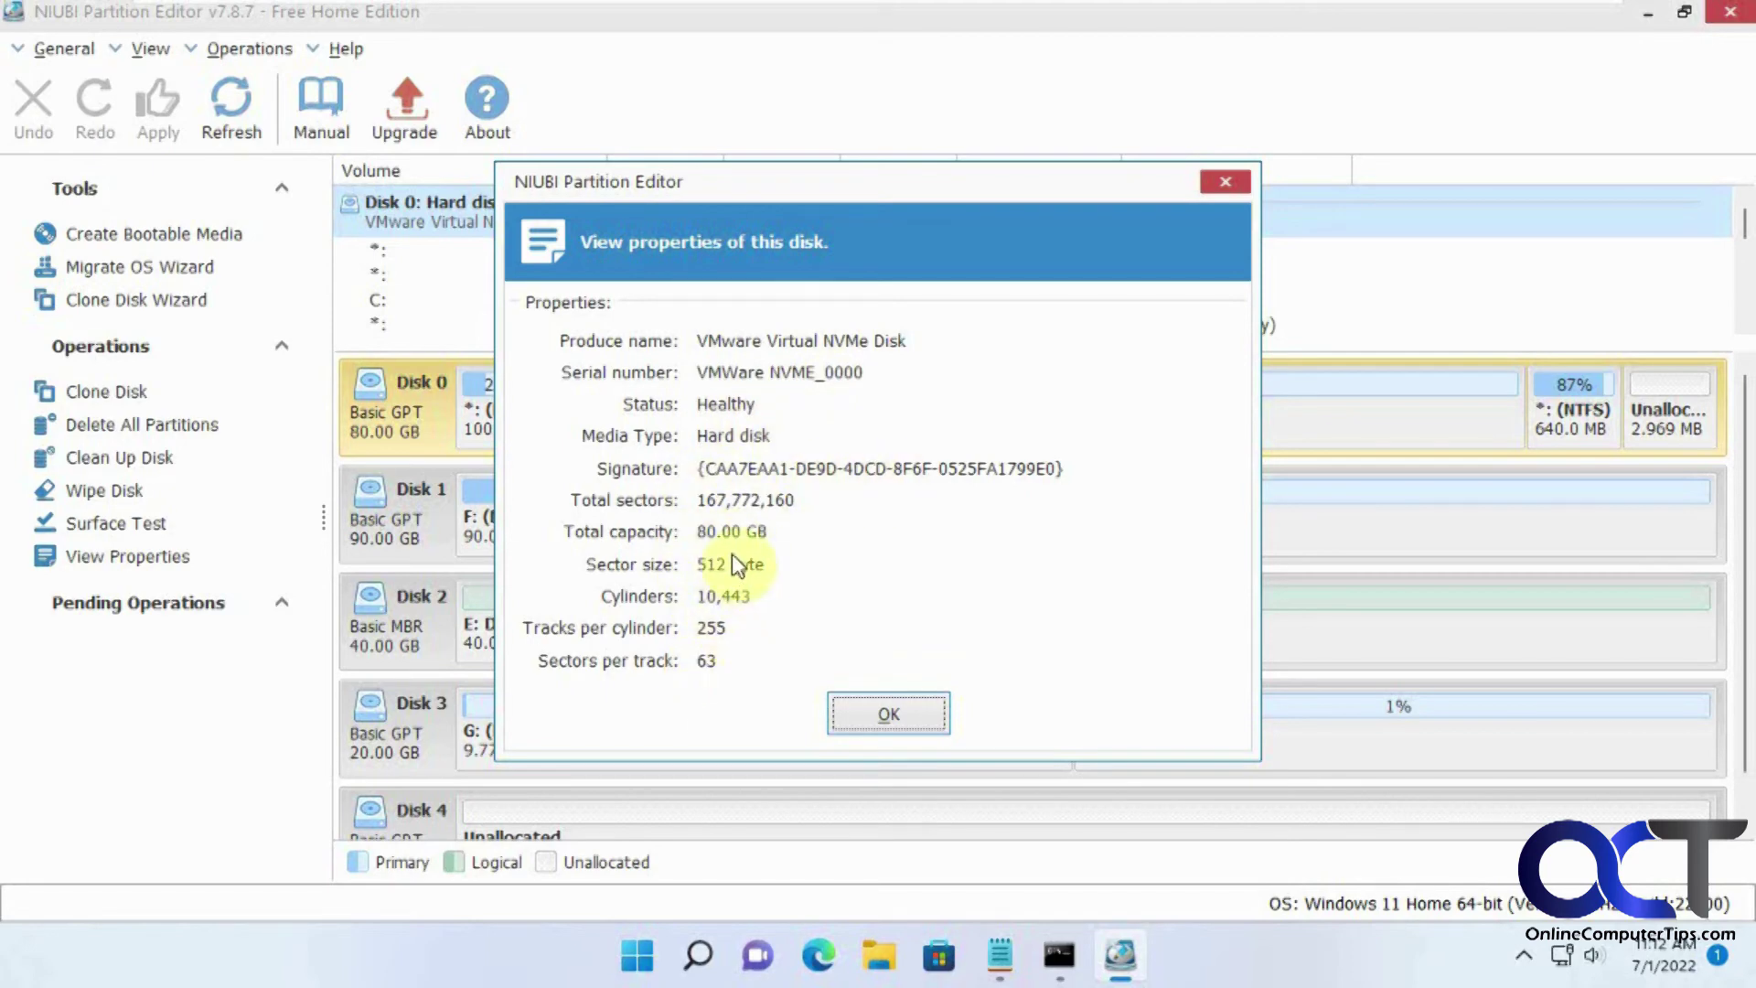
click(859, 706)
click(823, 423)
right_click(826, 419)
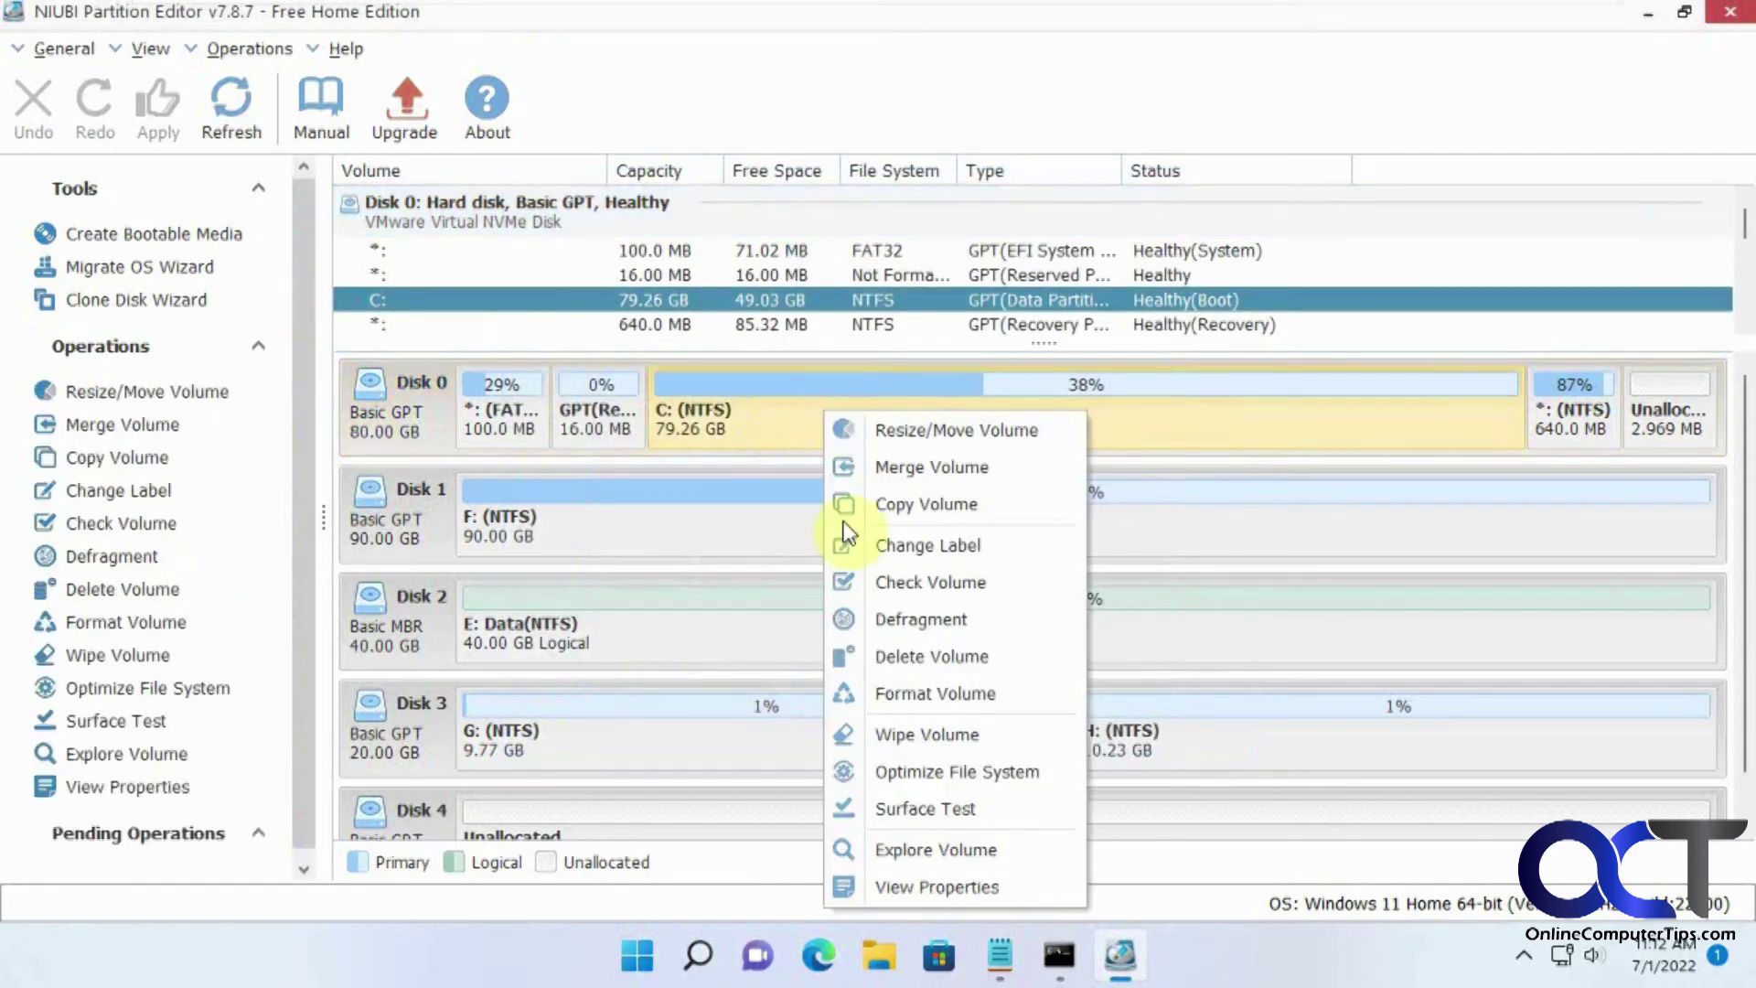
click(931, 886)
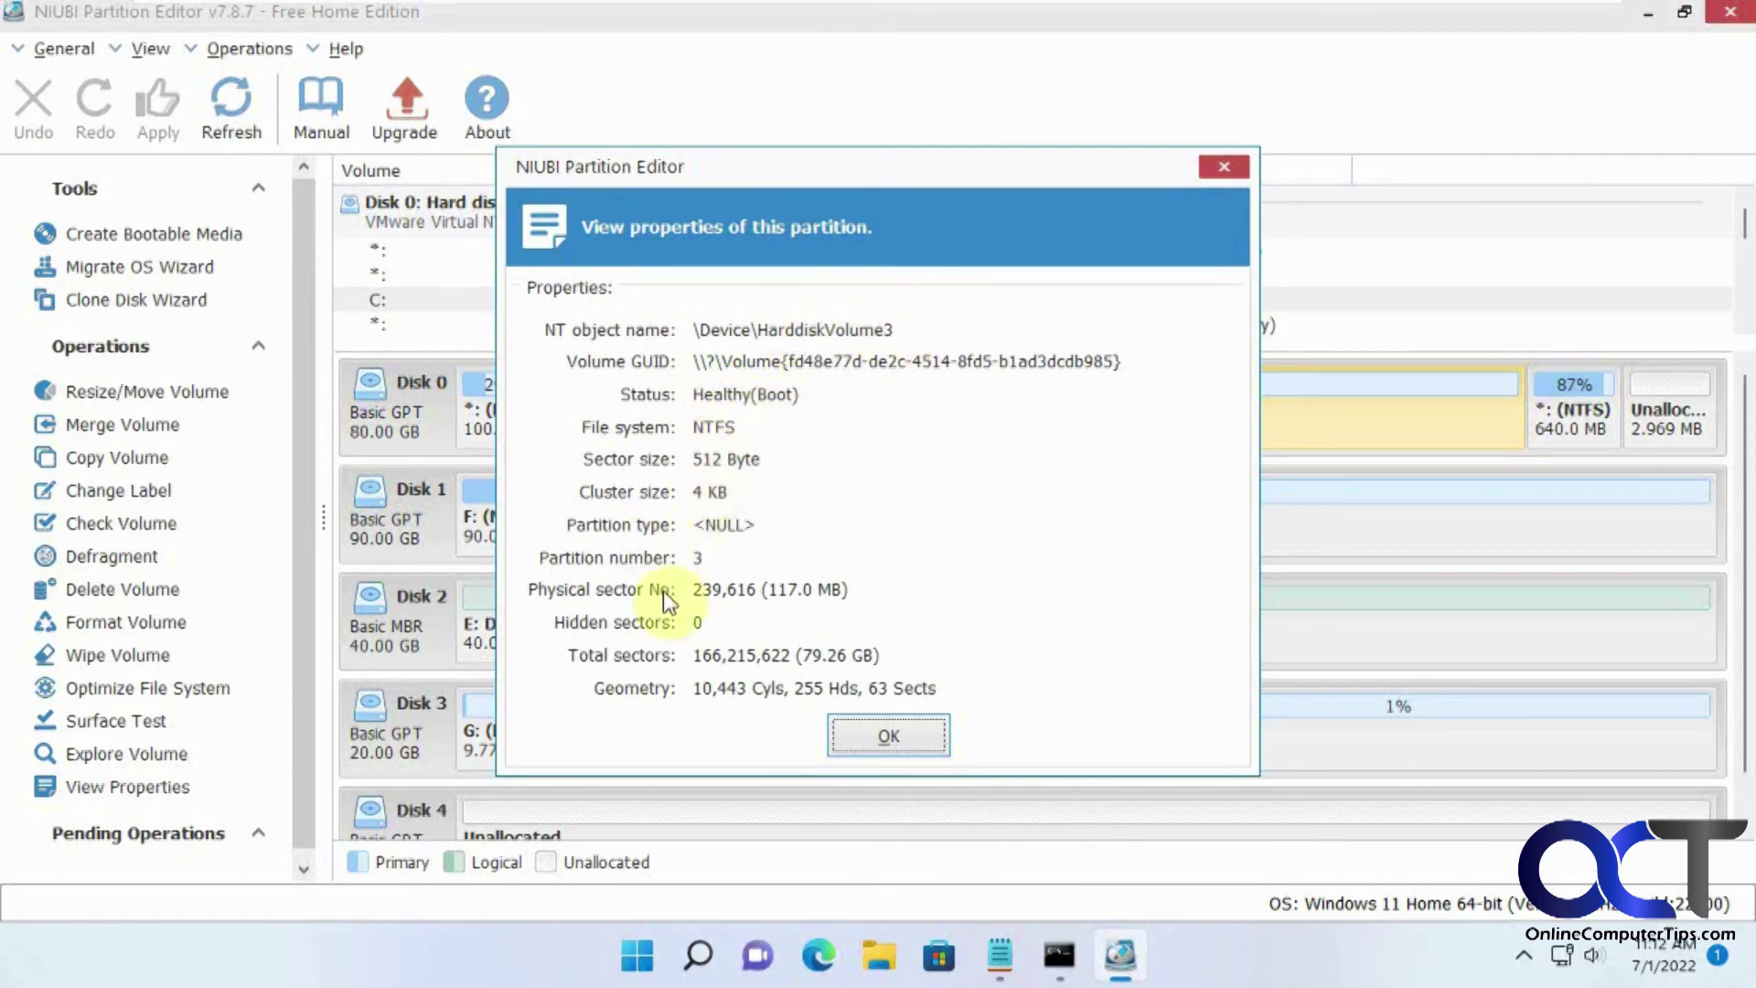
click(854, 736)
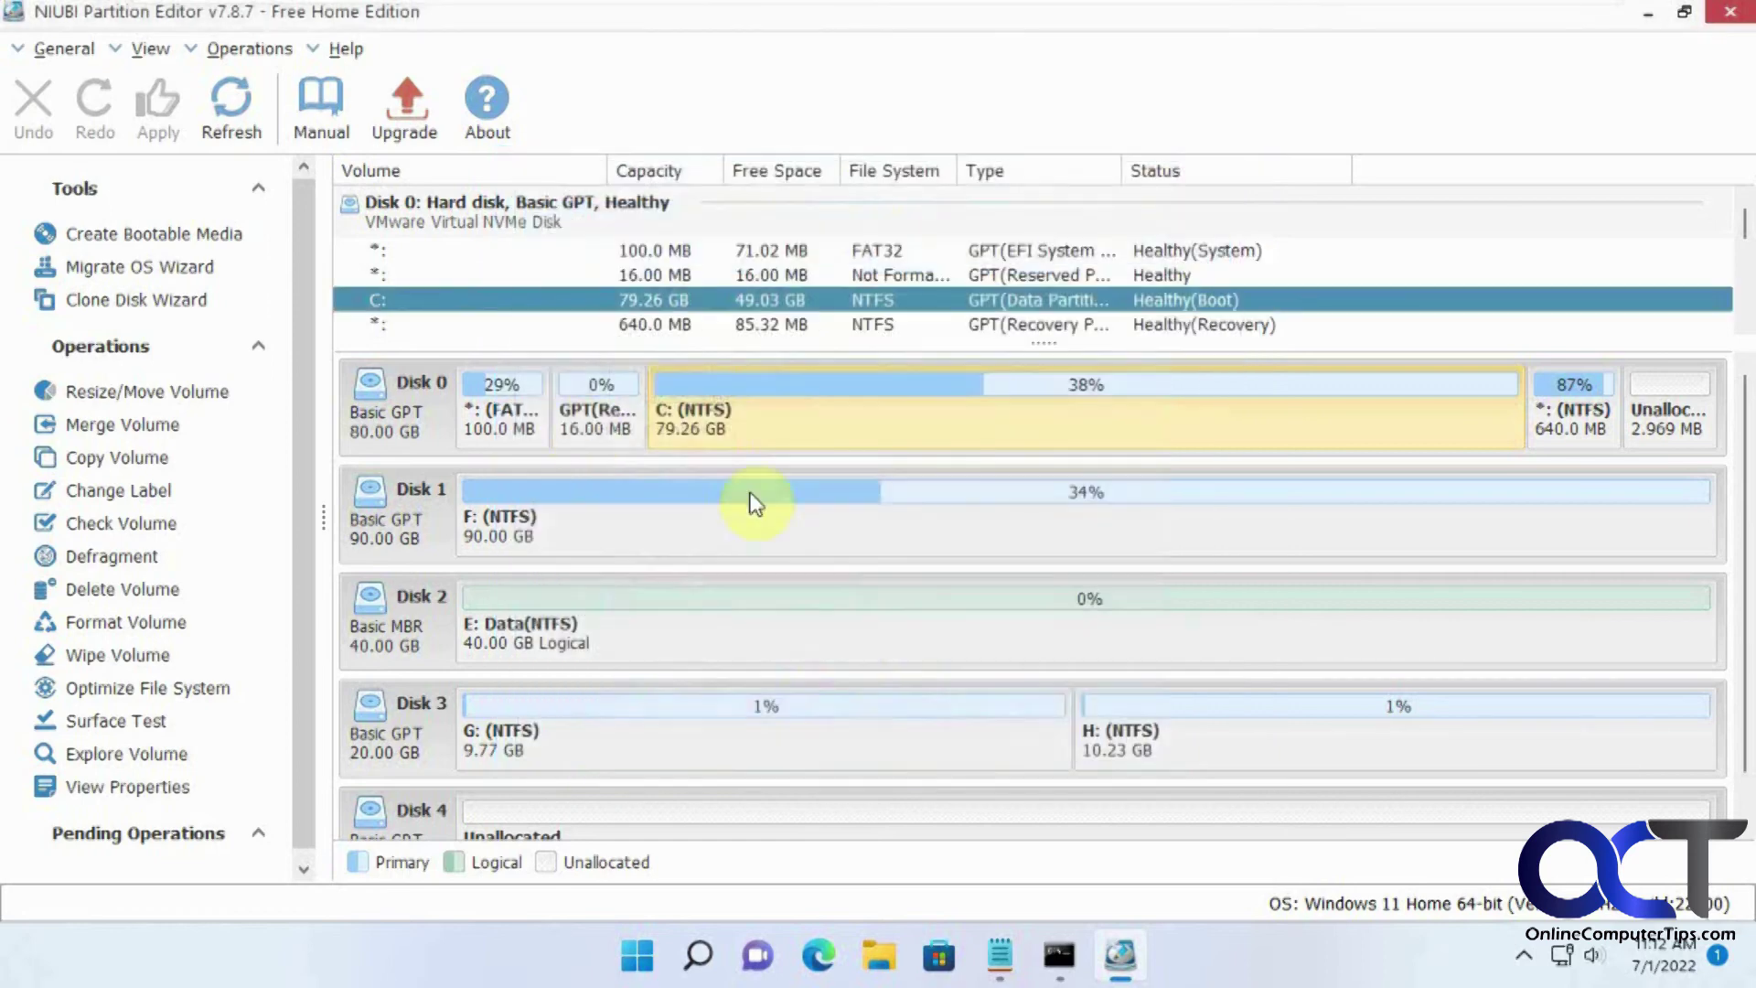
click(601, 421)
right_click(600, 421)
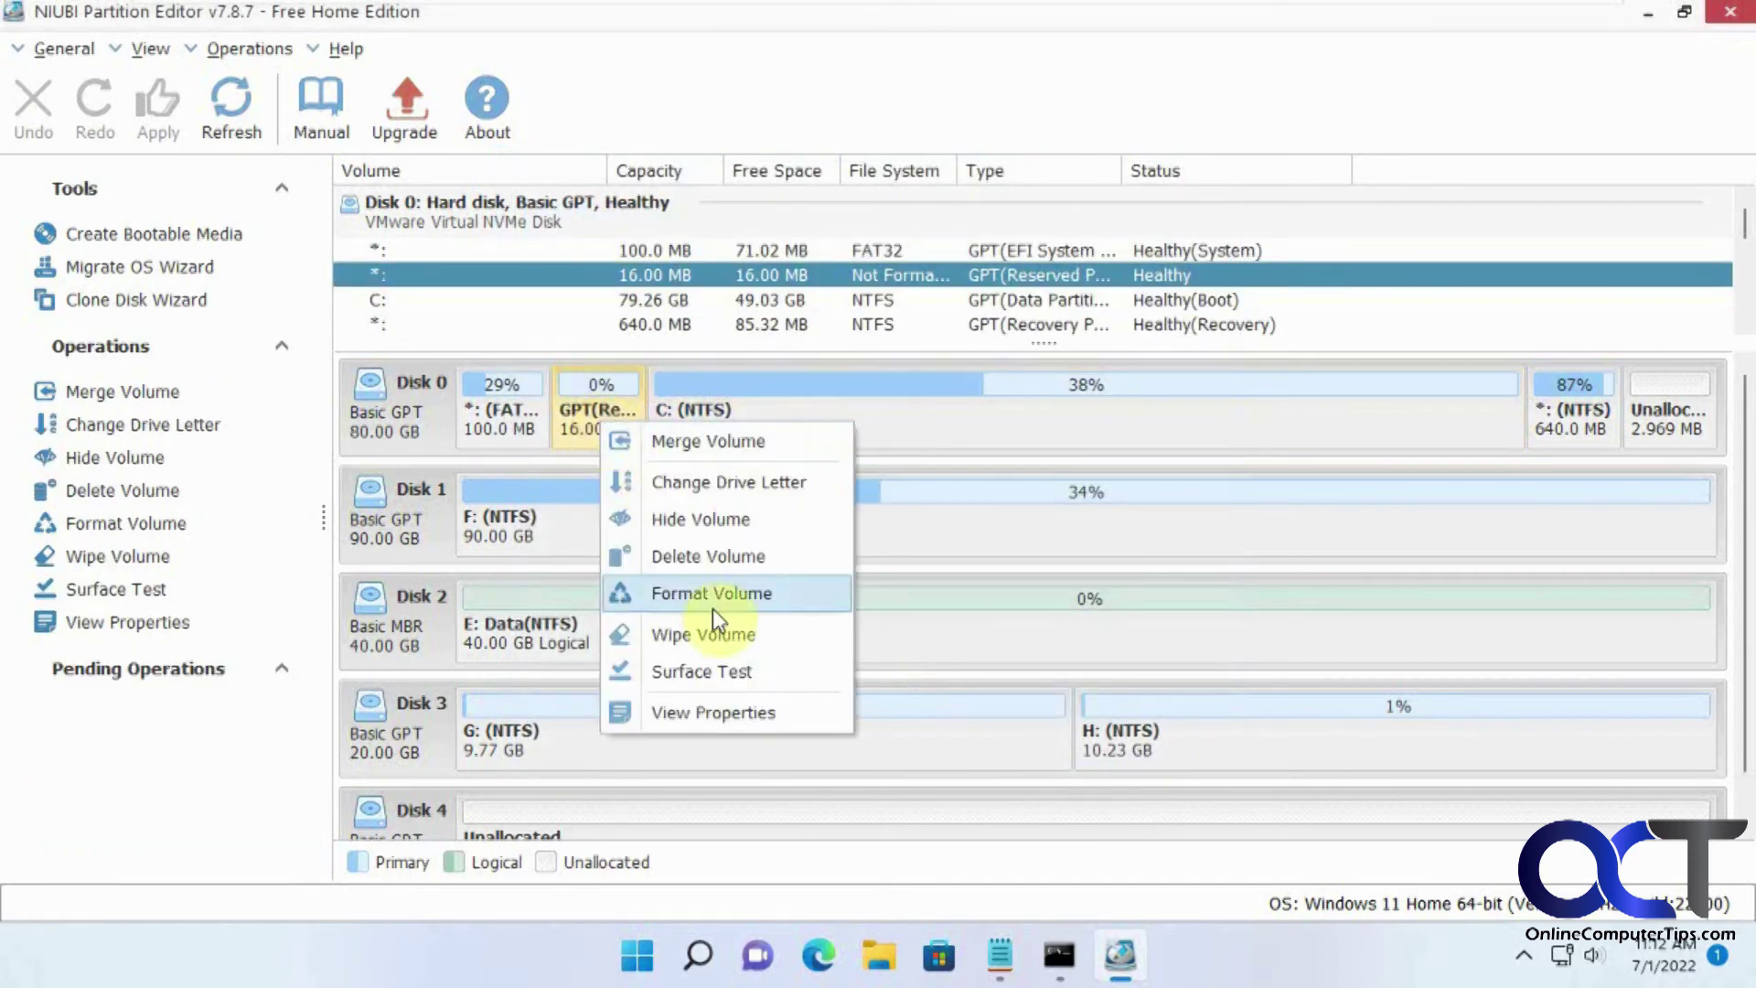
click(732, 712)
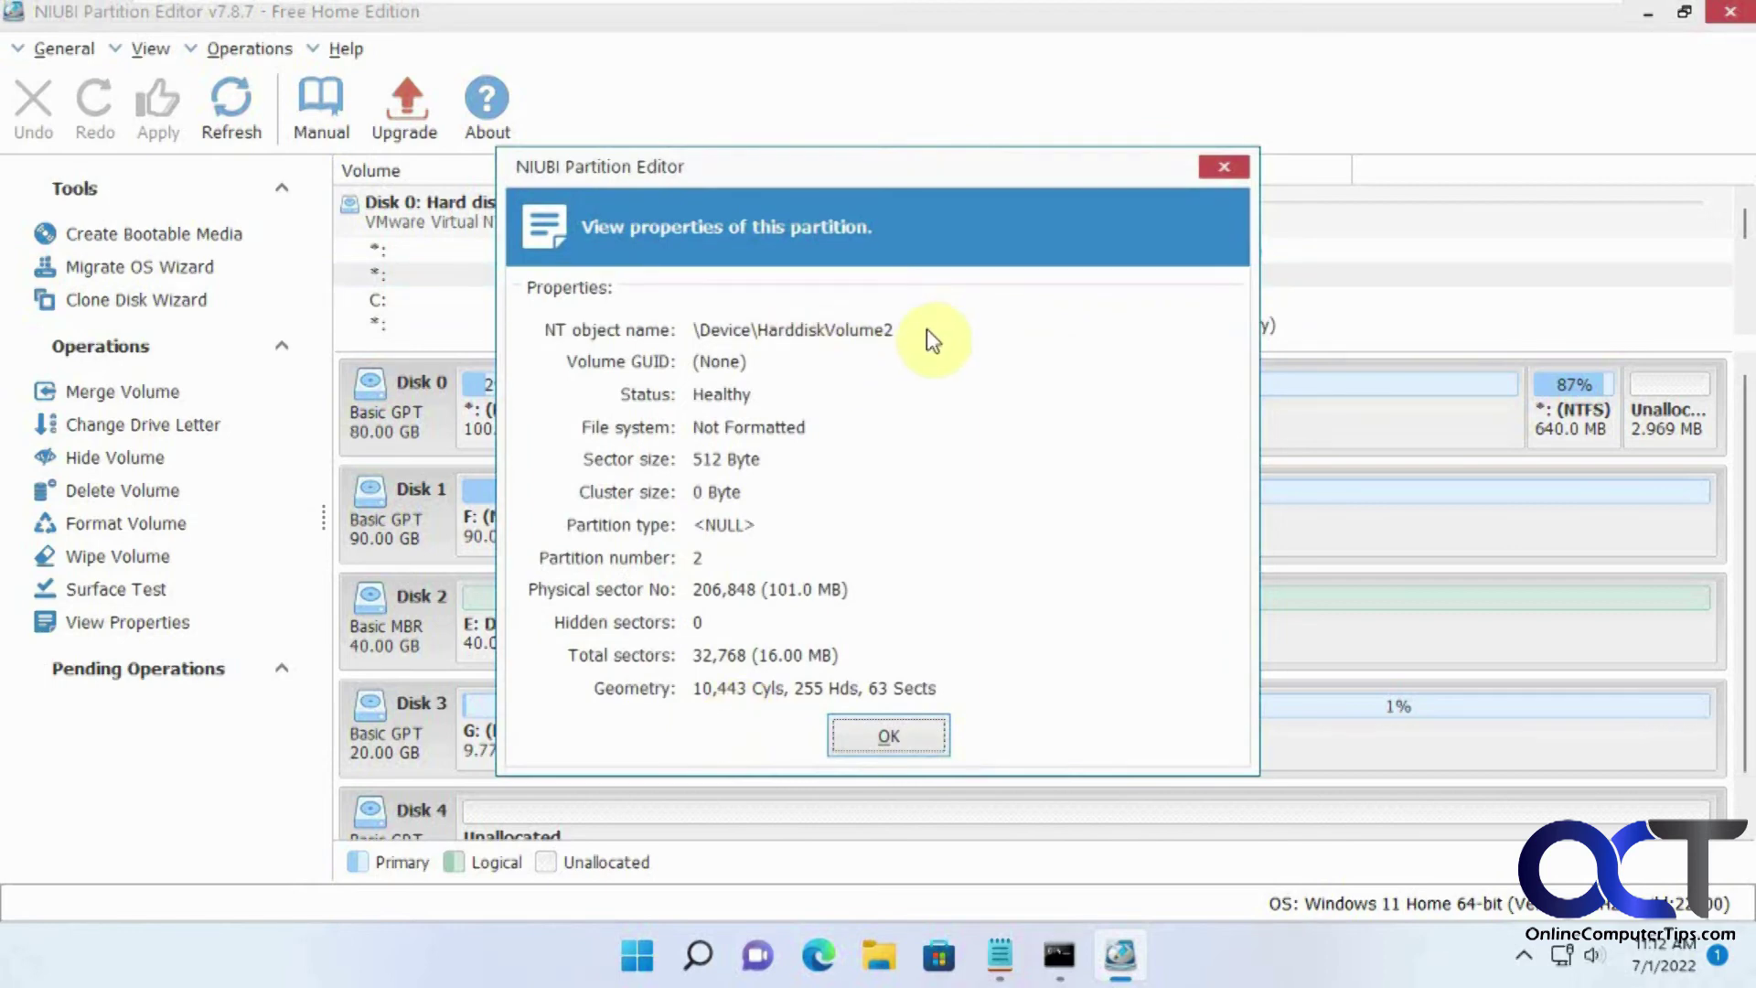
click(888, 735)
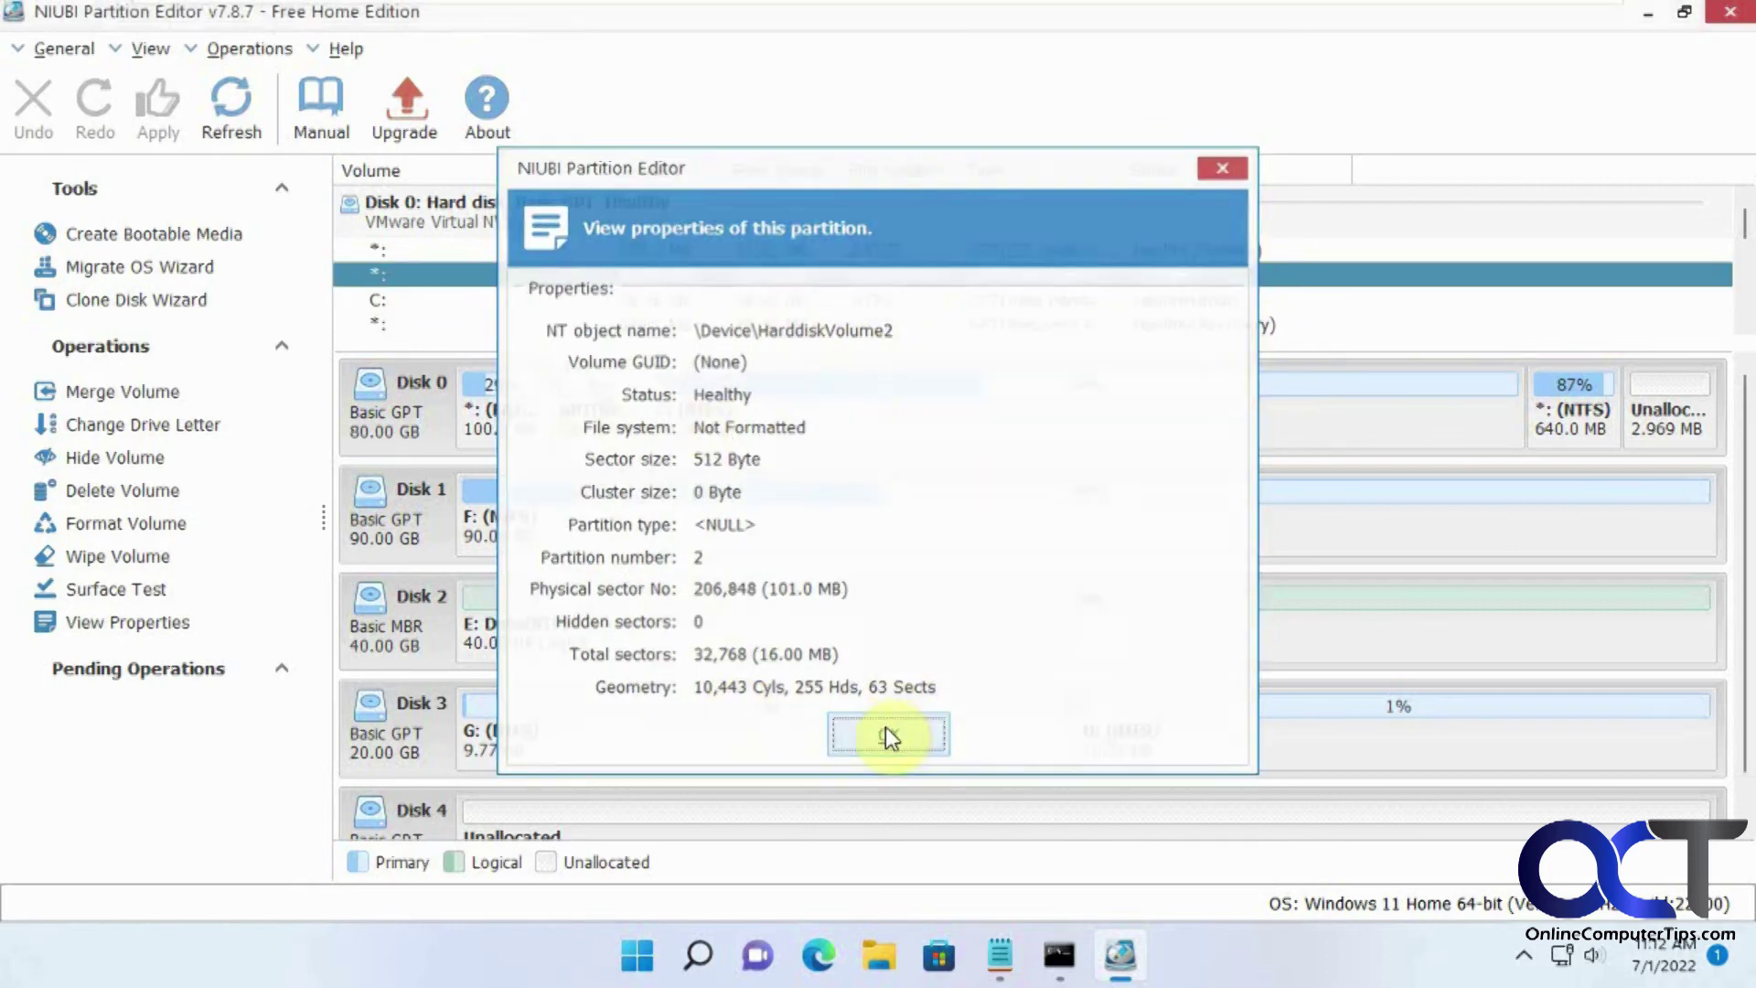
click(1667, 404)
right_click(1667, 405)
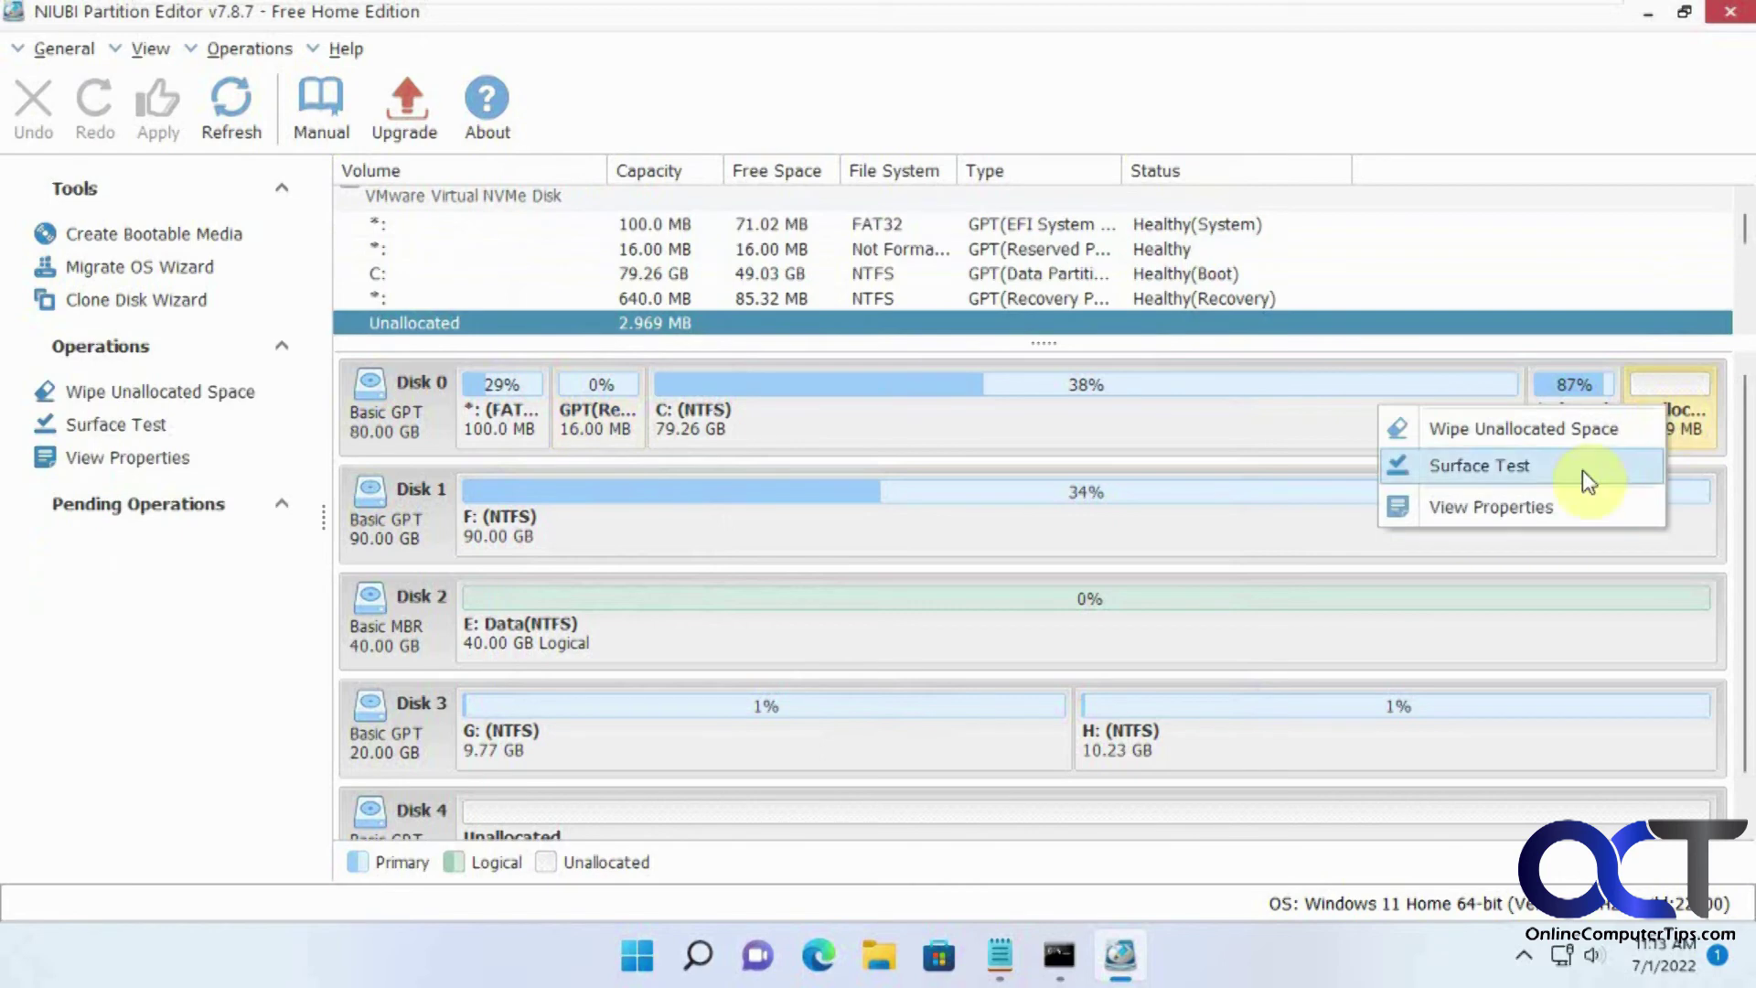
click(1550, 503)
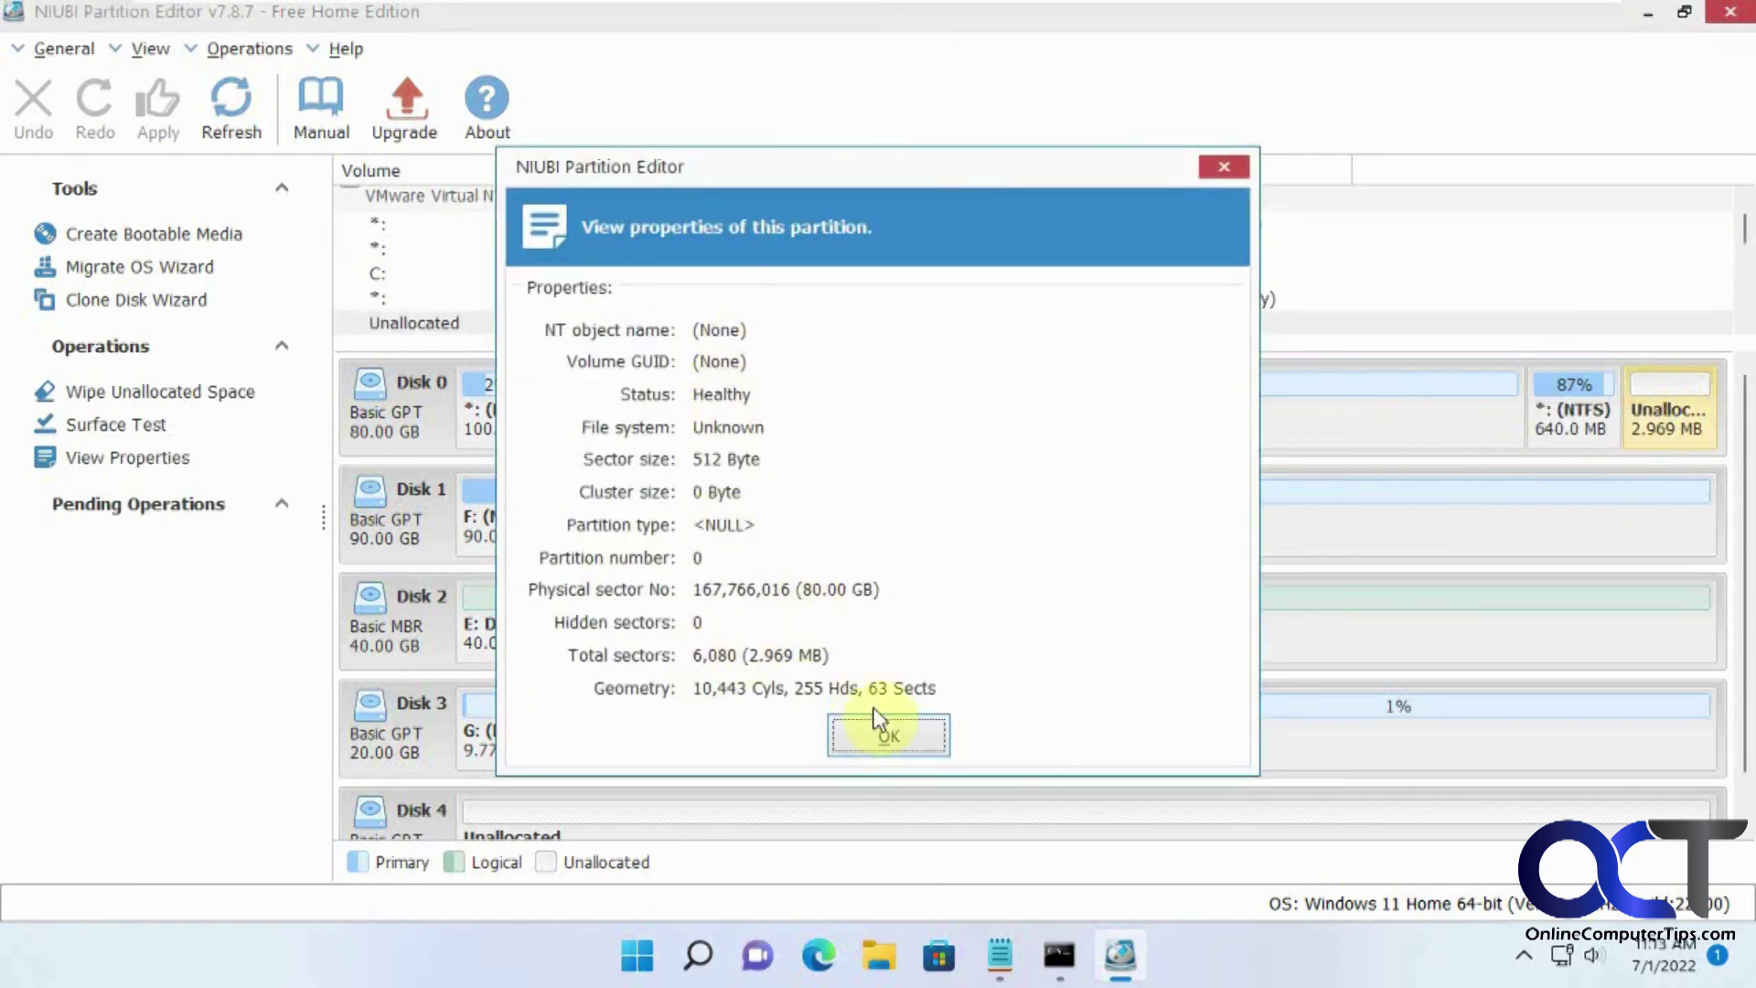
click(887, 734)
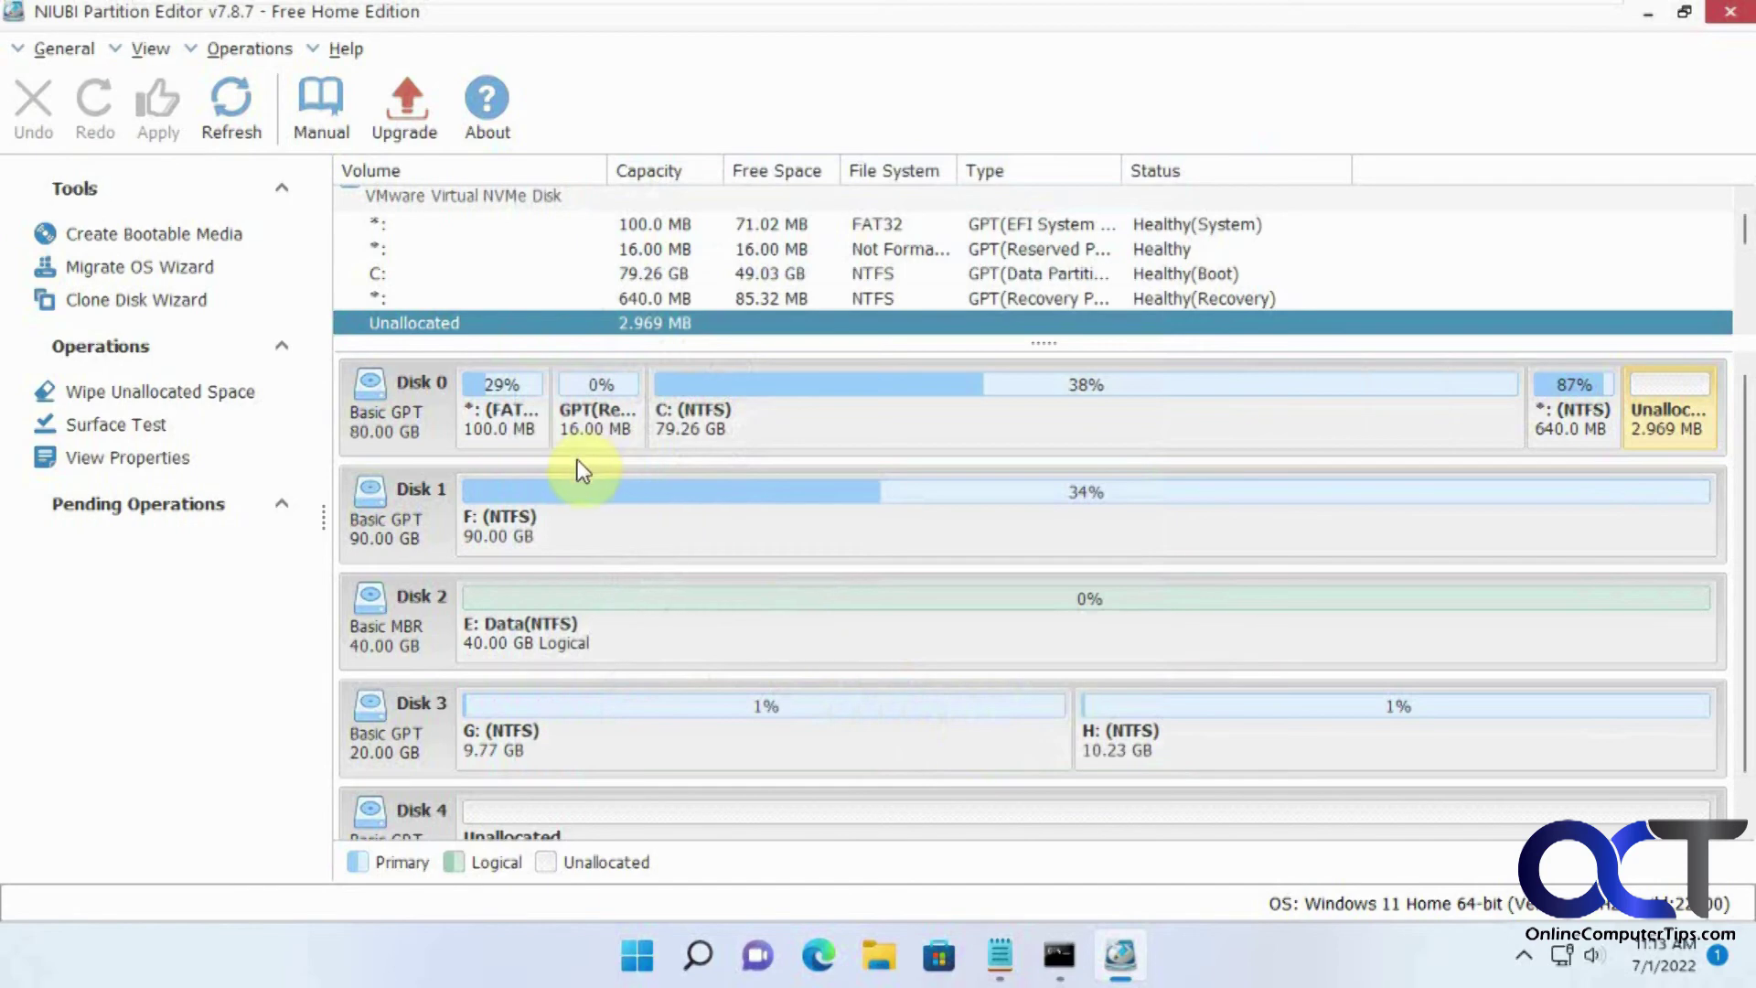
click(408, 633)
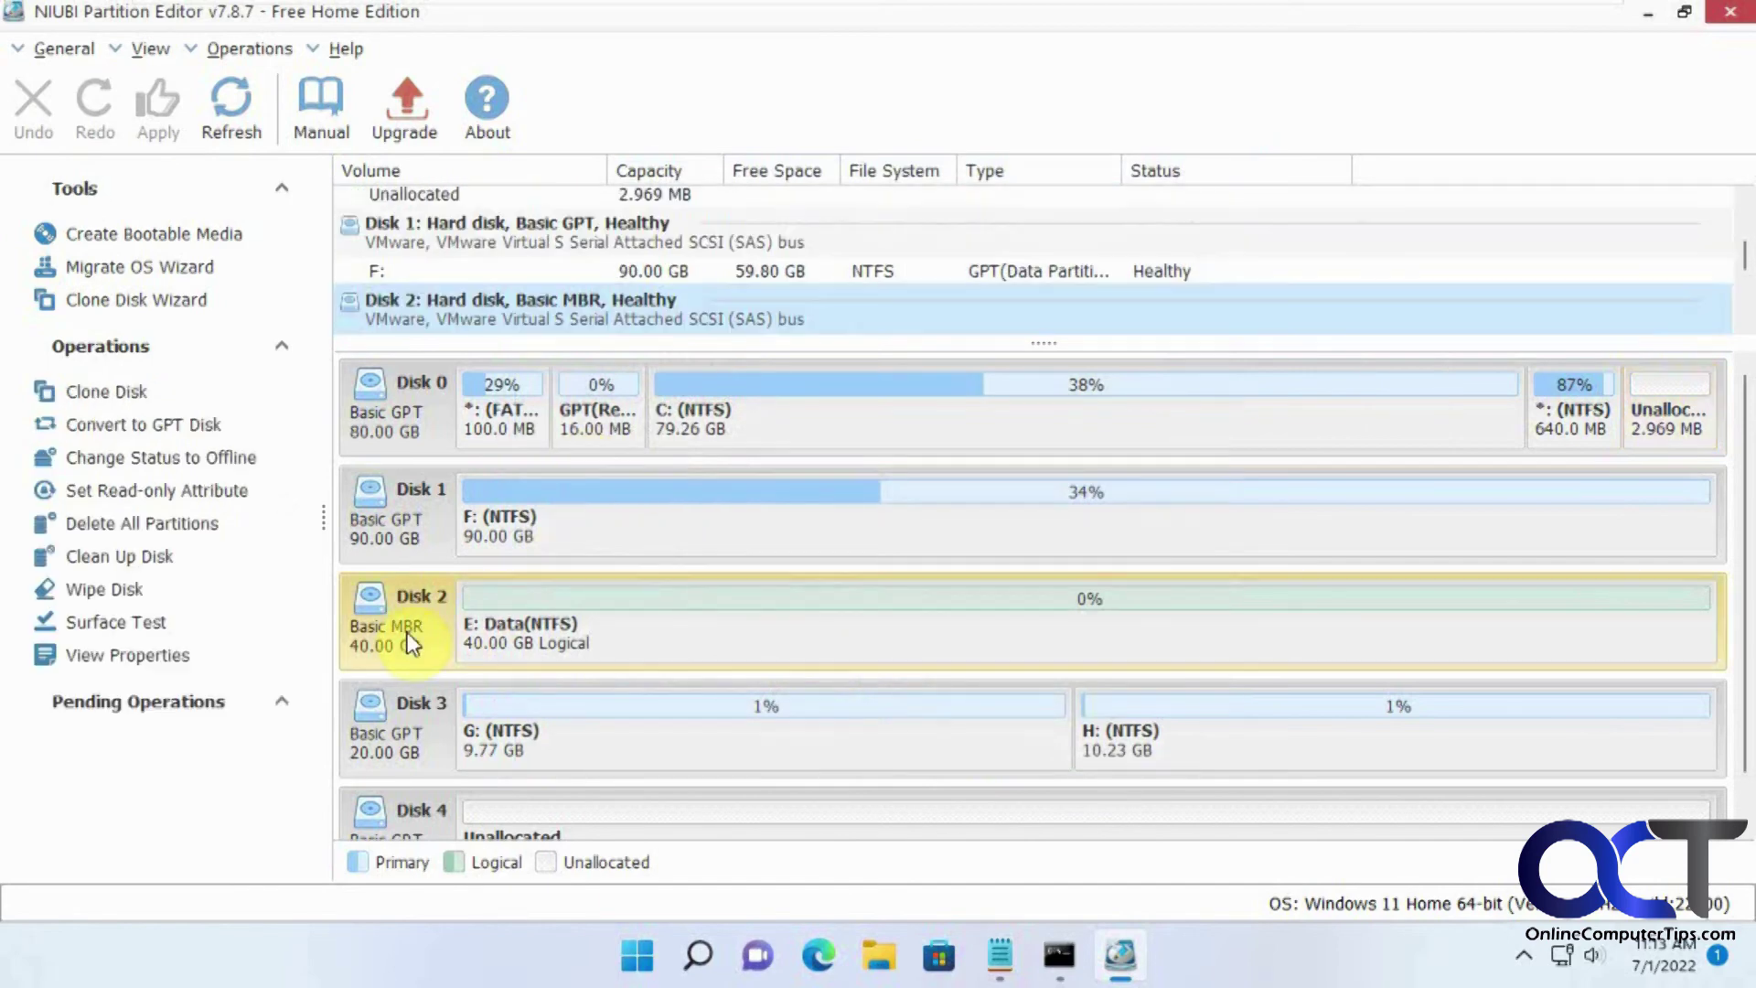
click(421, 706)
click(419, 644)
click(415, 715)
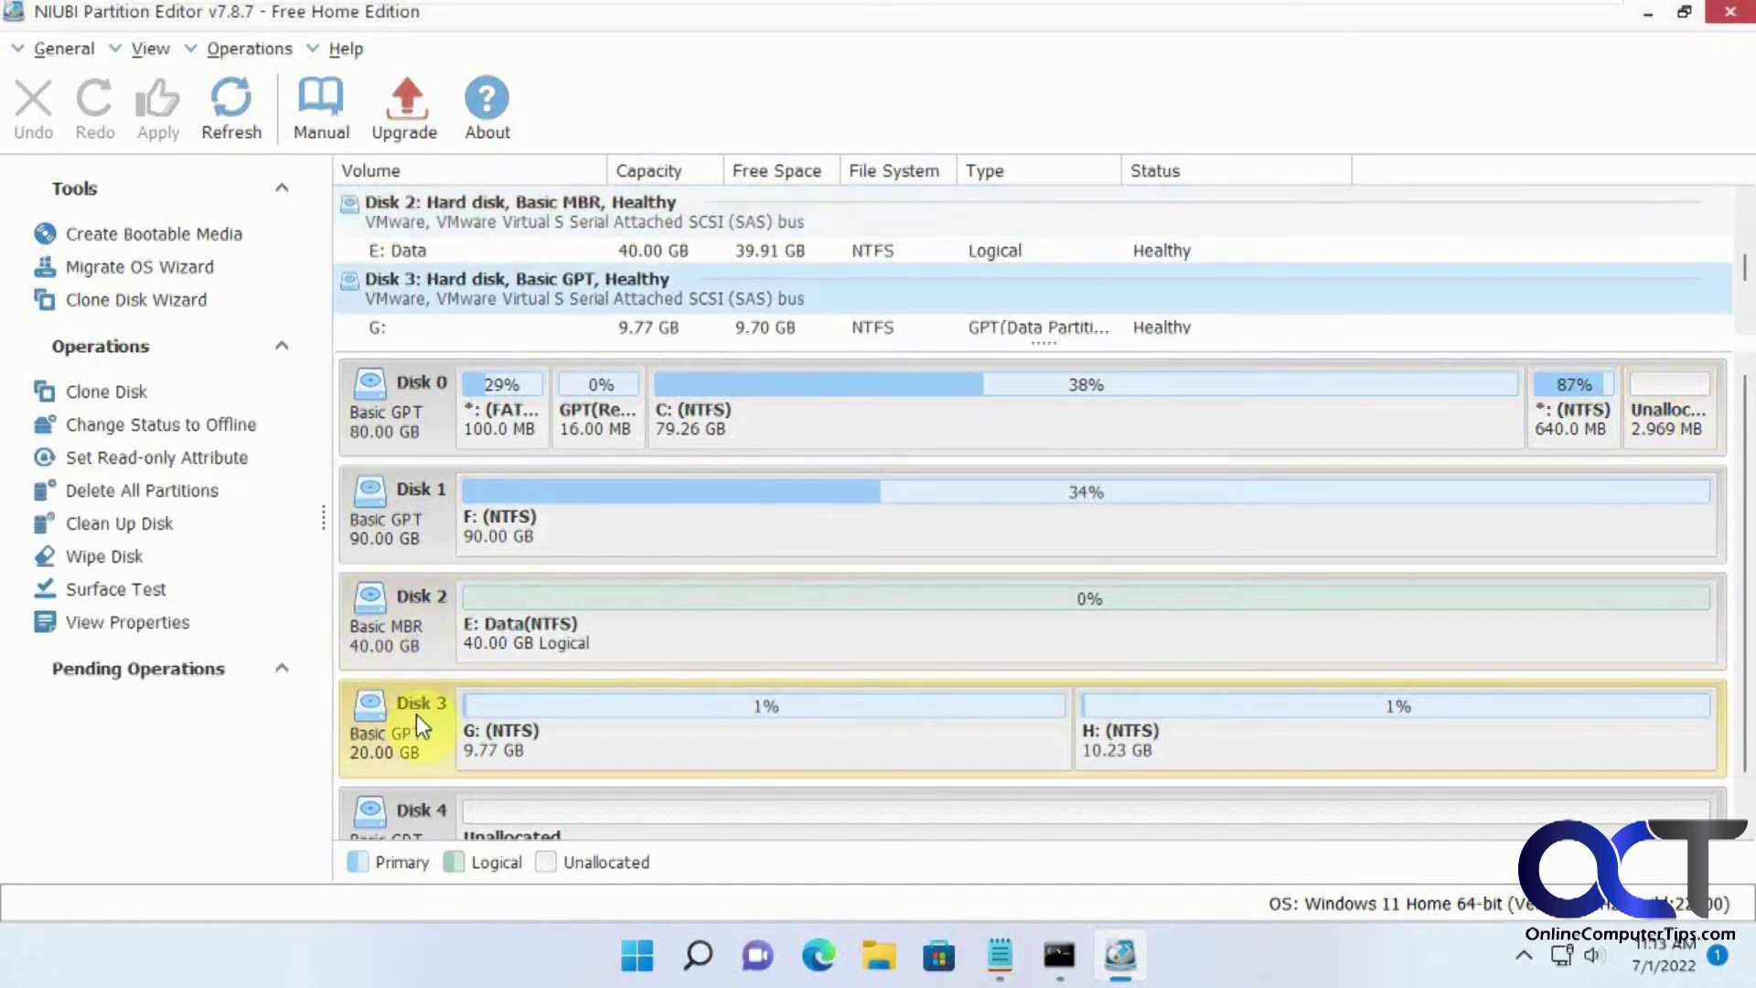
click(421, 642)
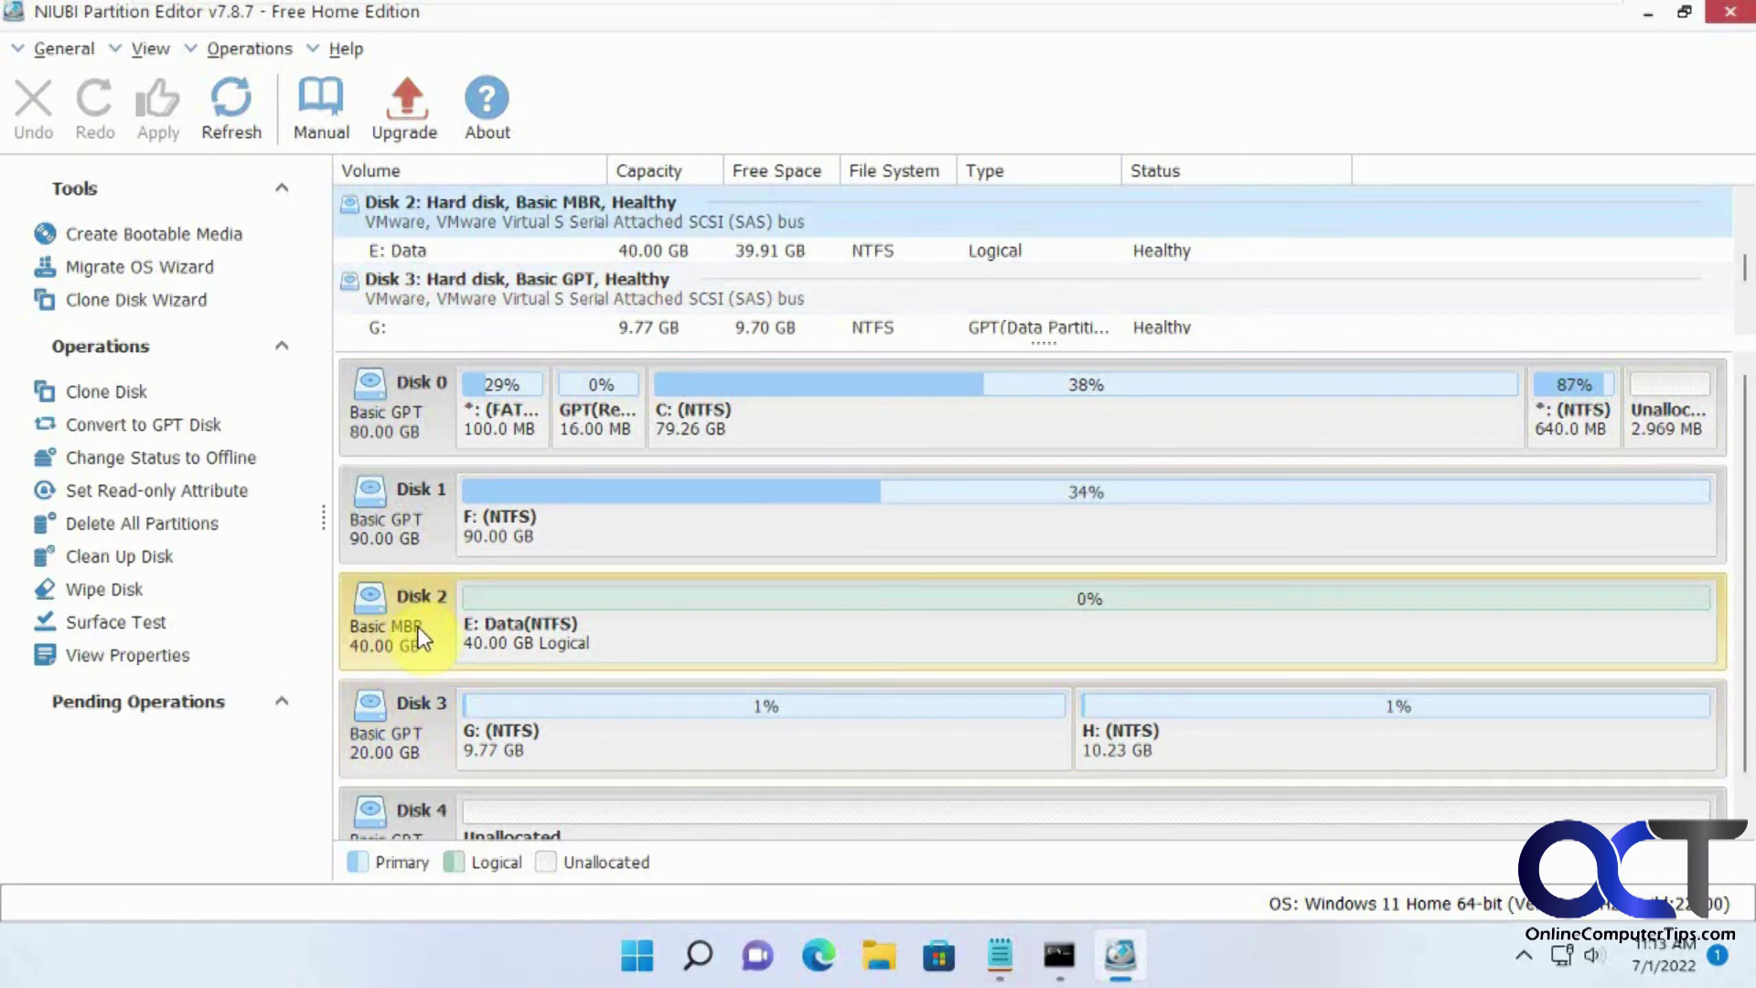
right_click(419, 624)
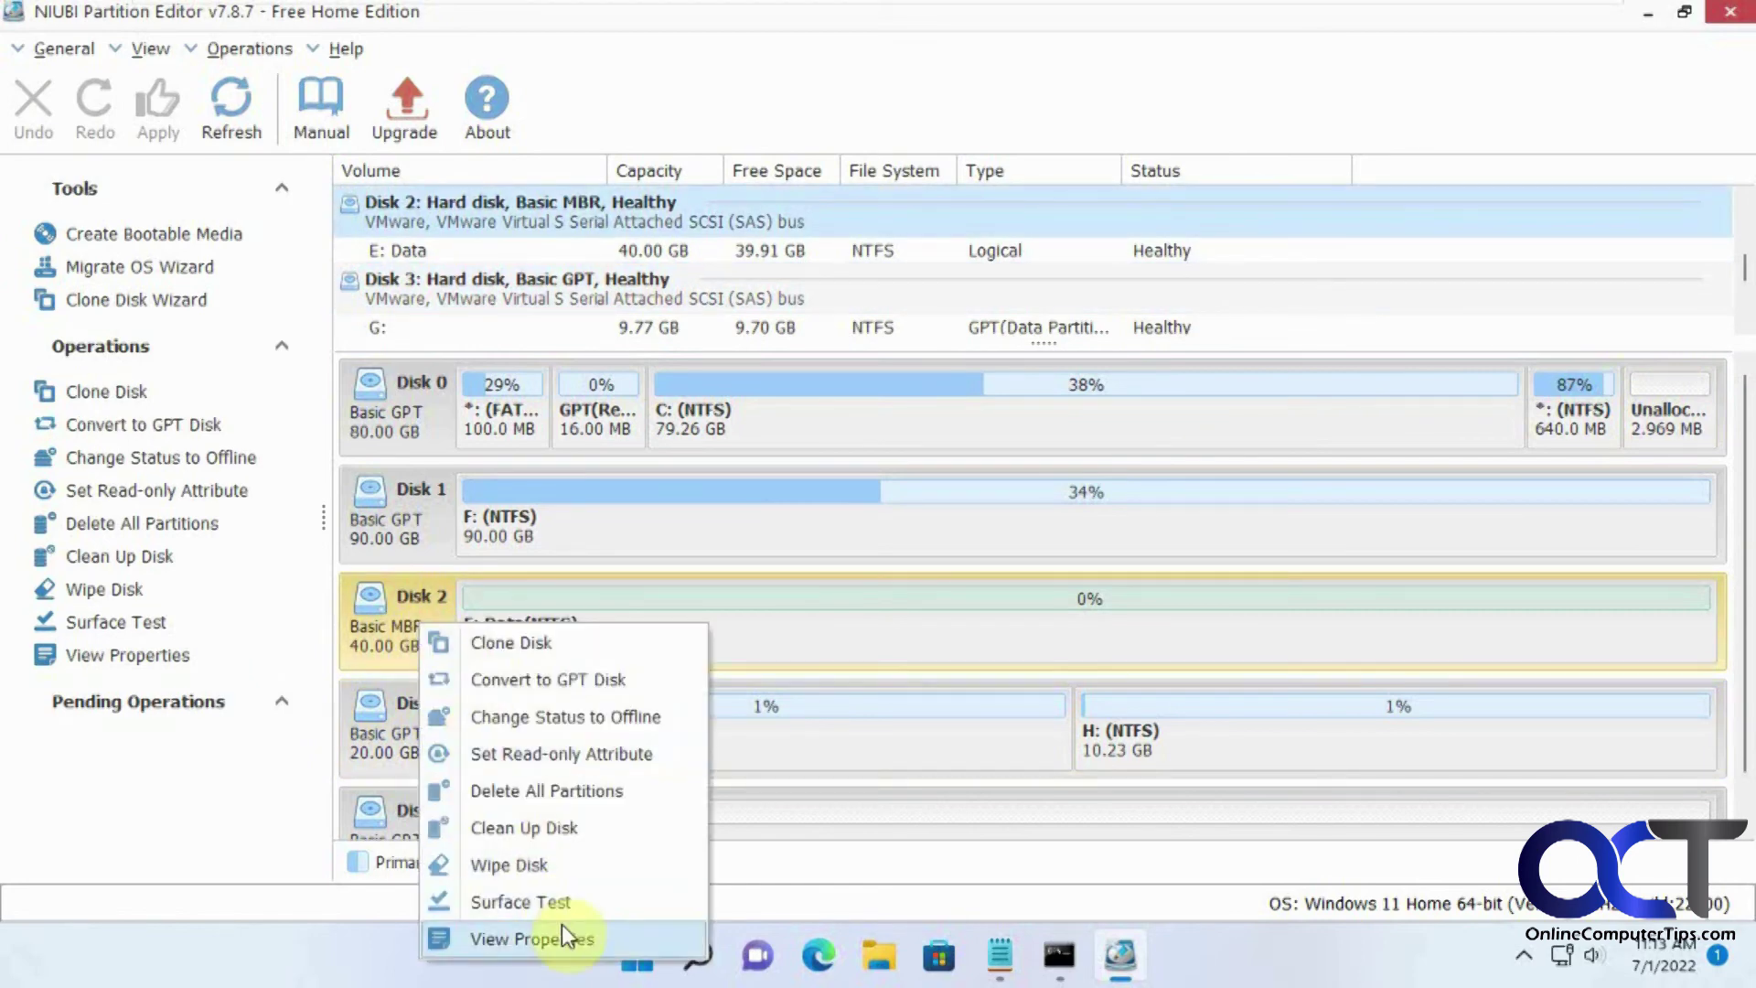
click(562, 926)
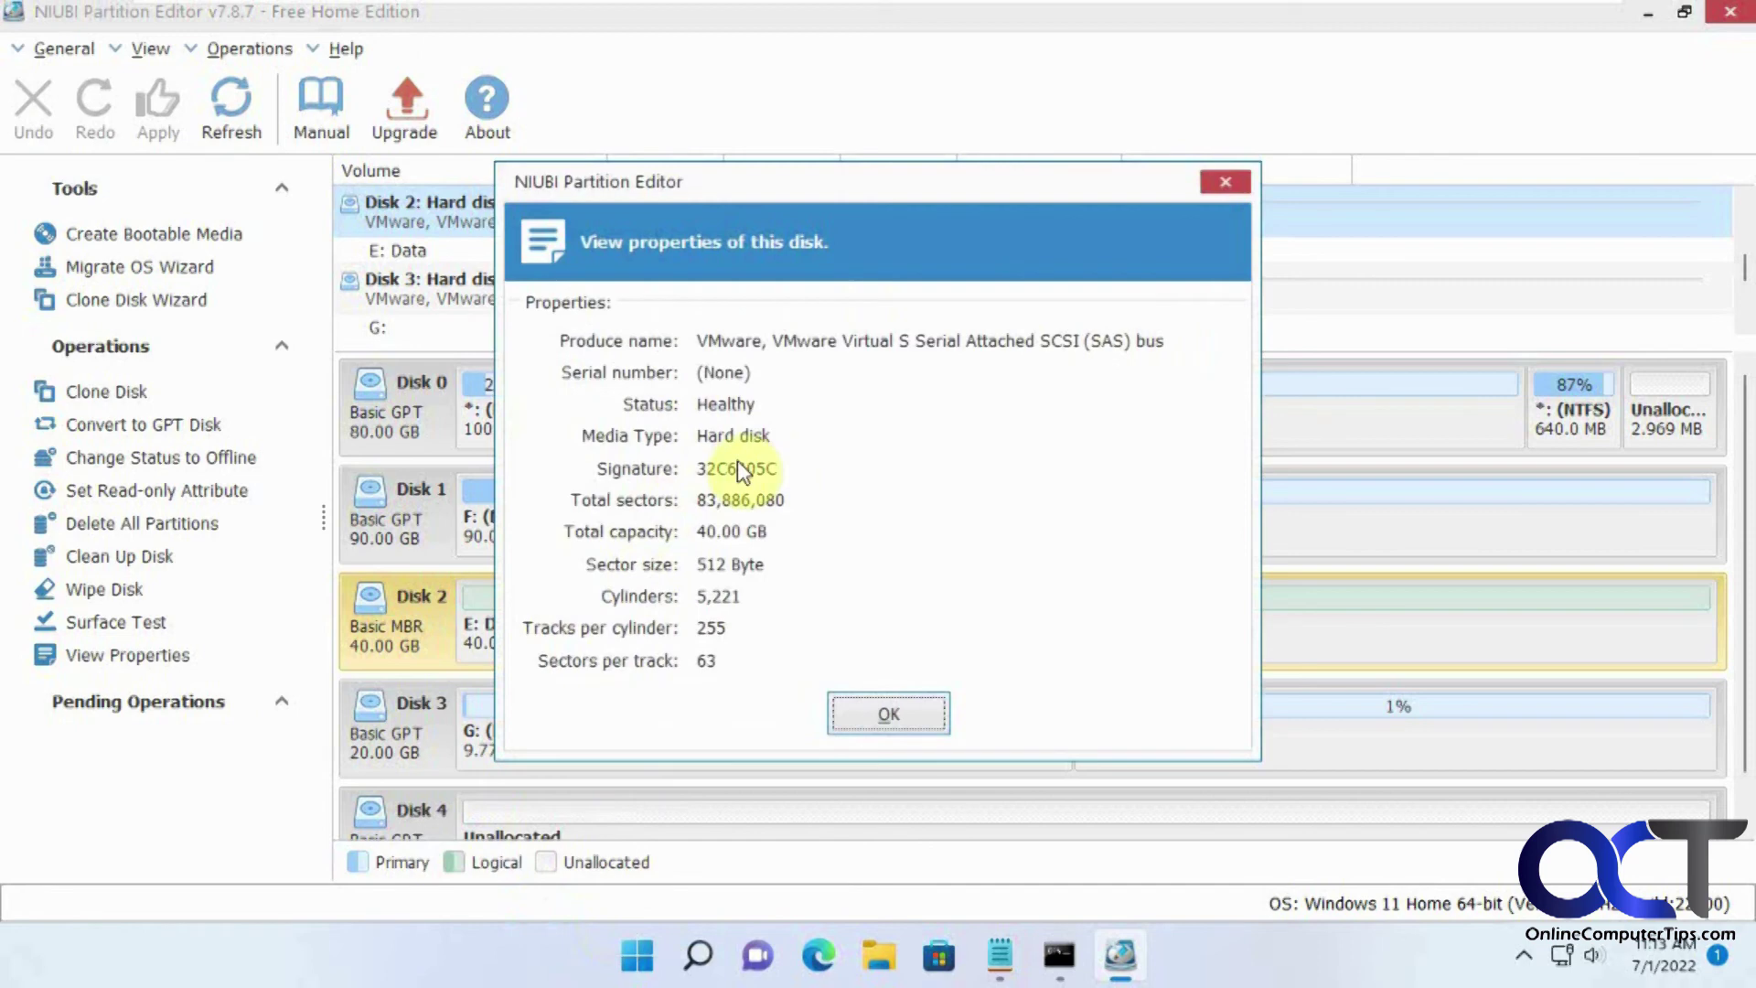
click(837, 704)
click(419, 750)
right_click(408, 737)
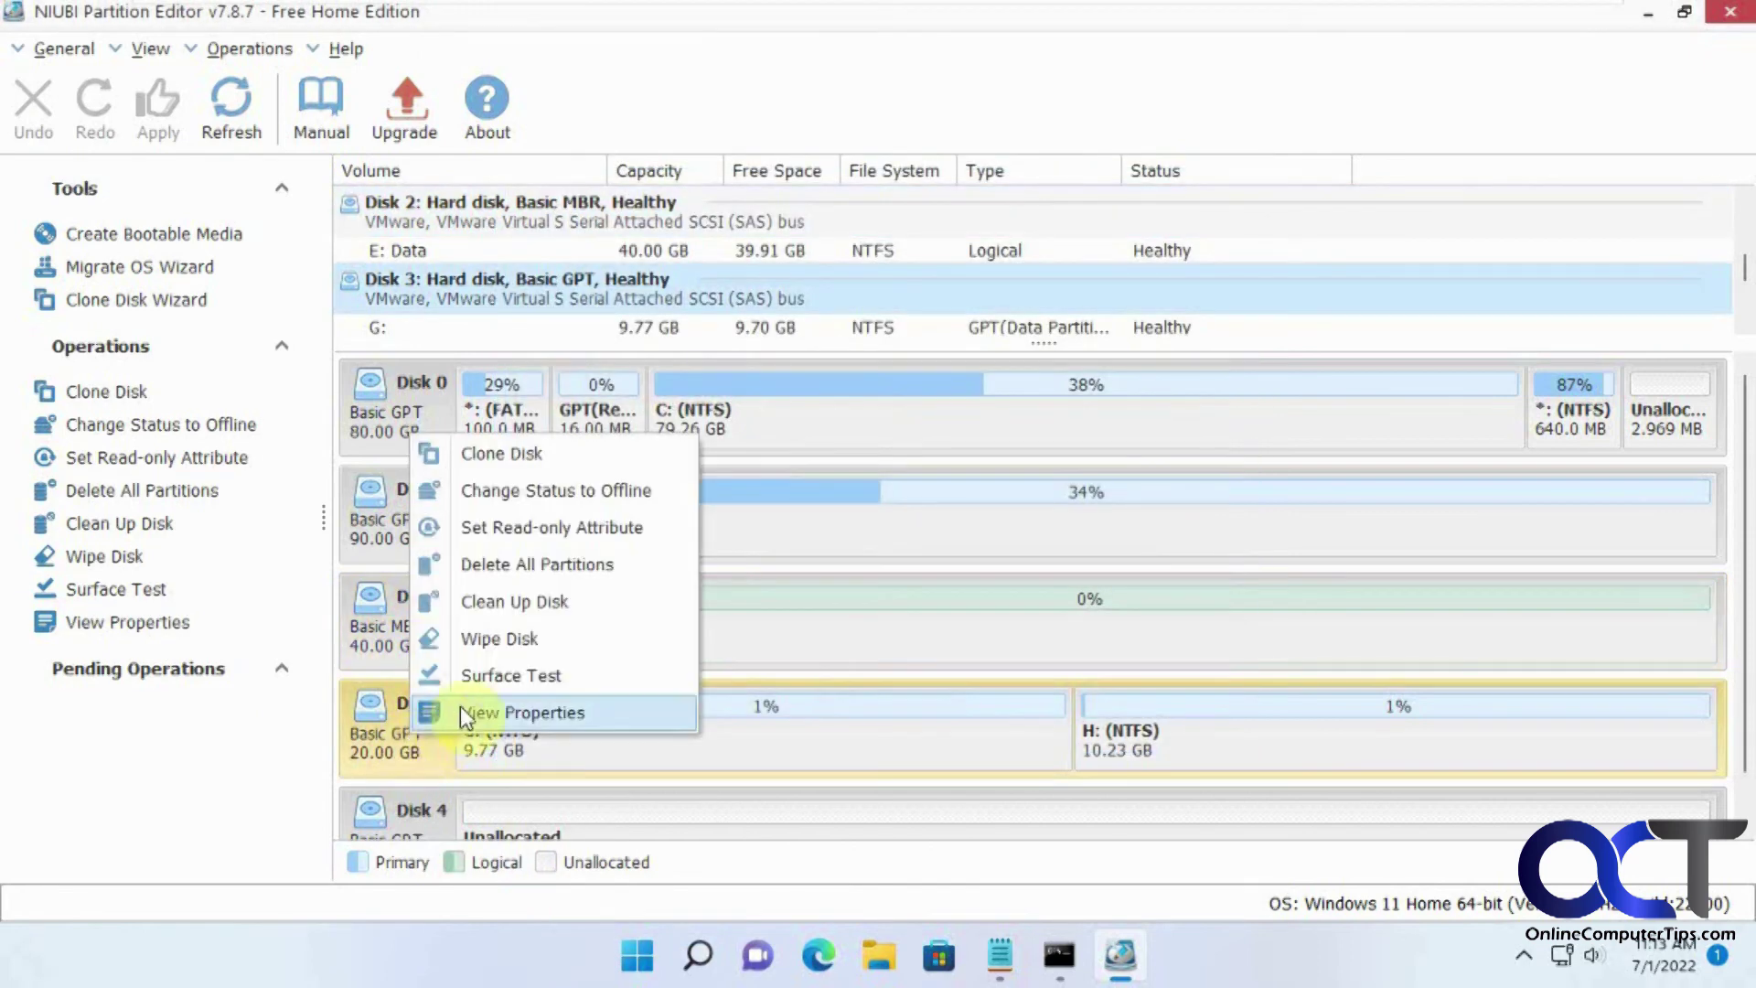
click(483, 711)
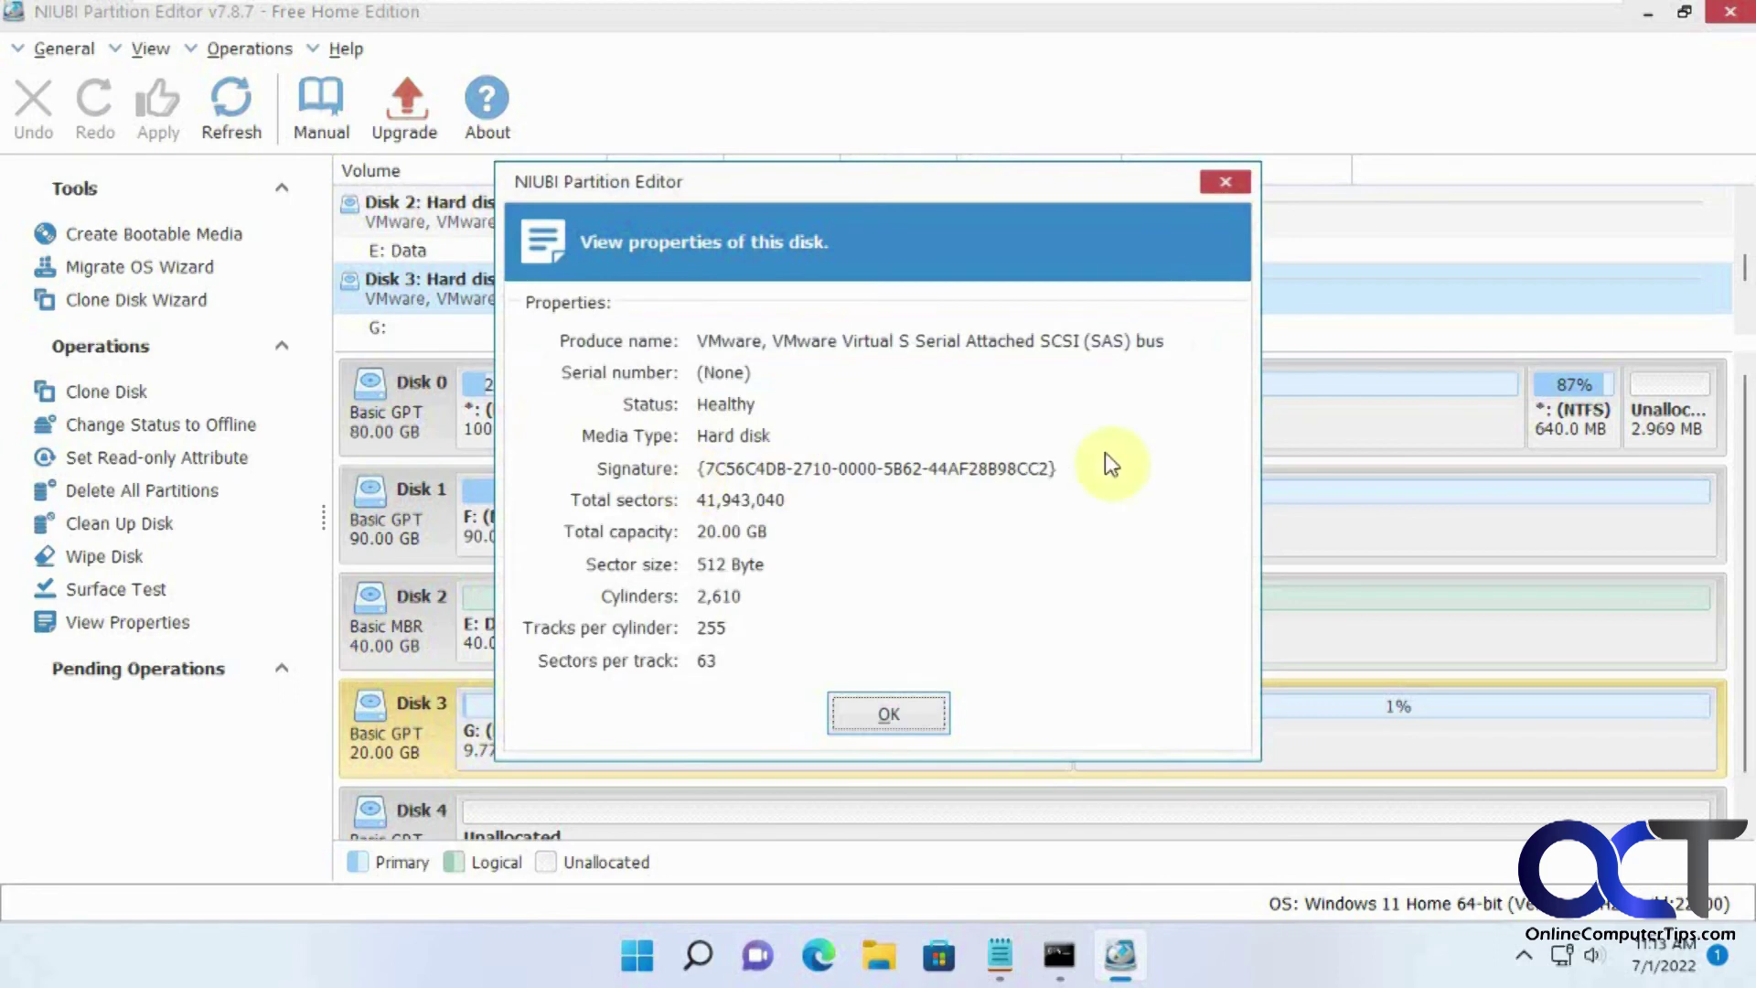
click(880, 711)
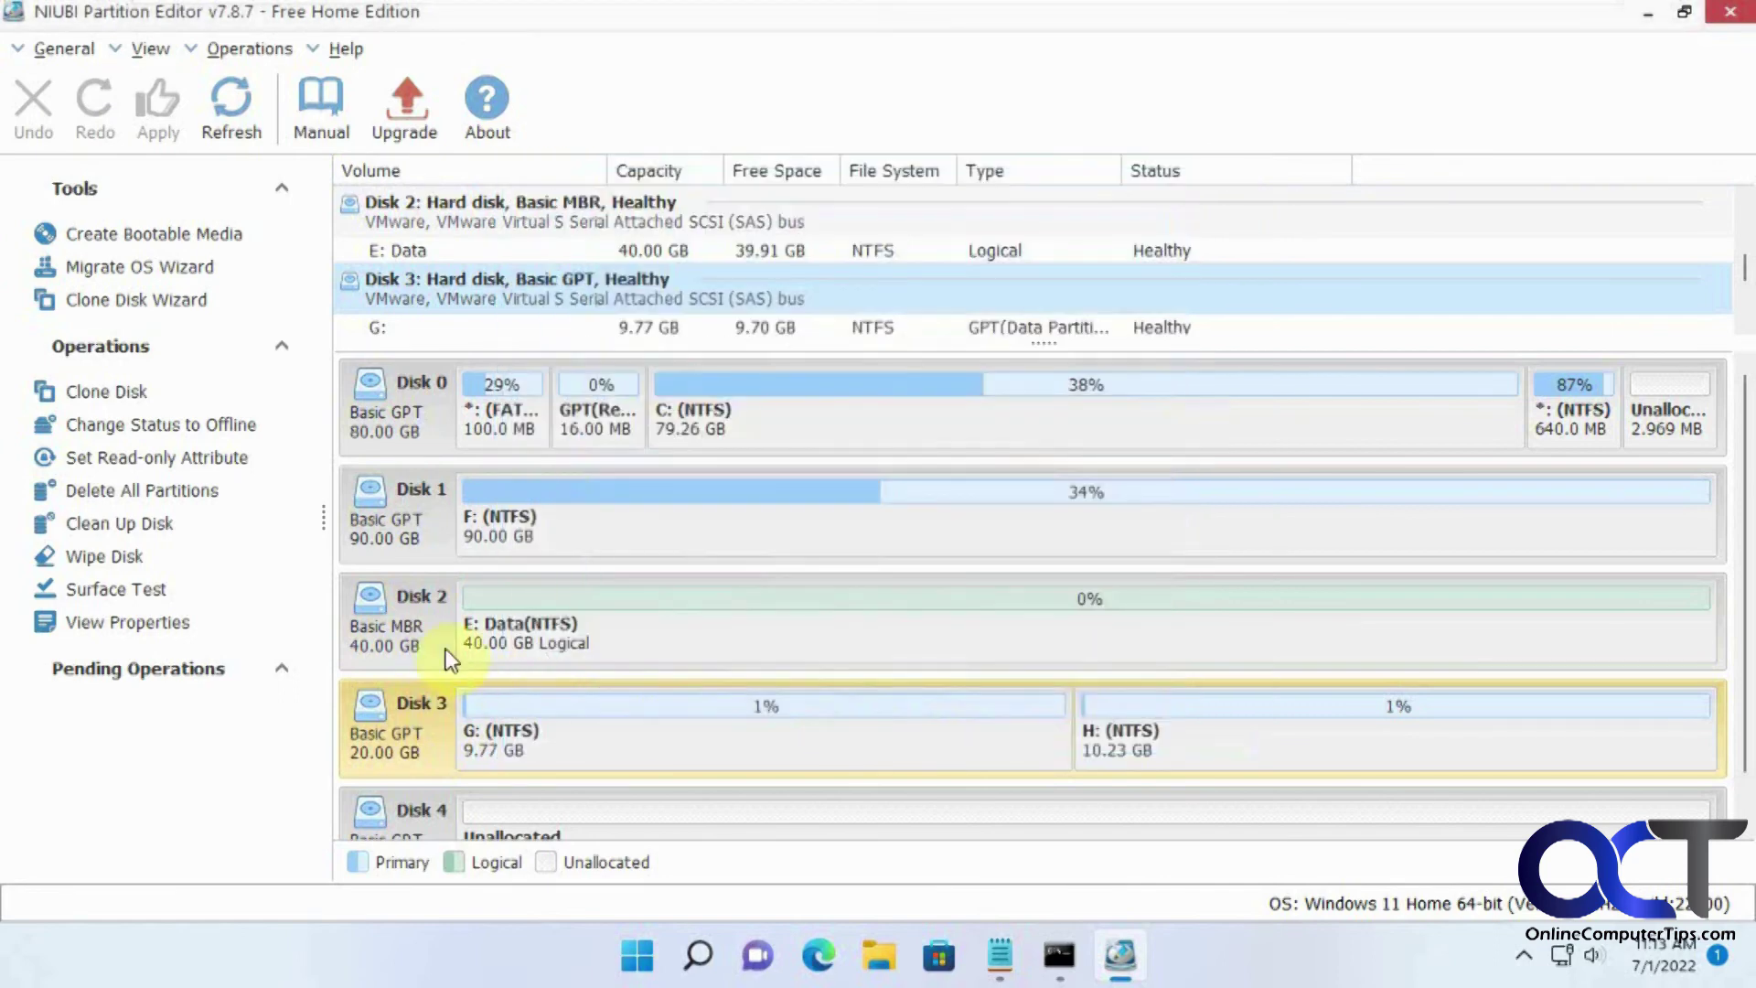
click(408, 646)
right_click(419, 628)
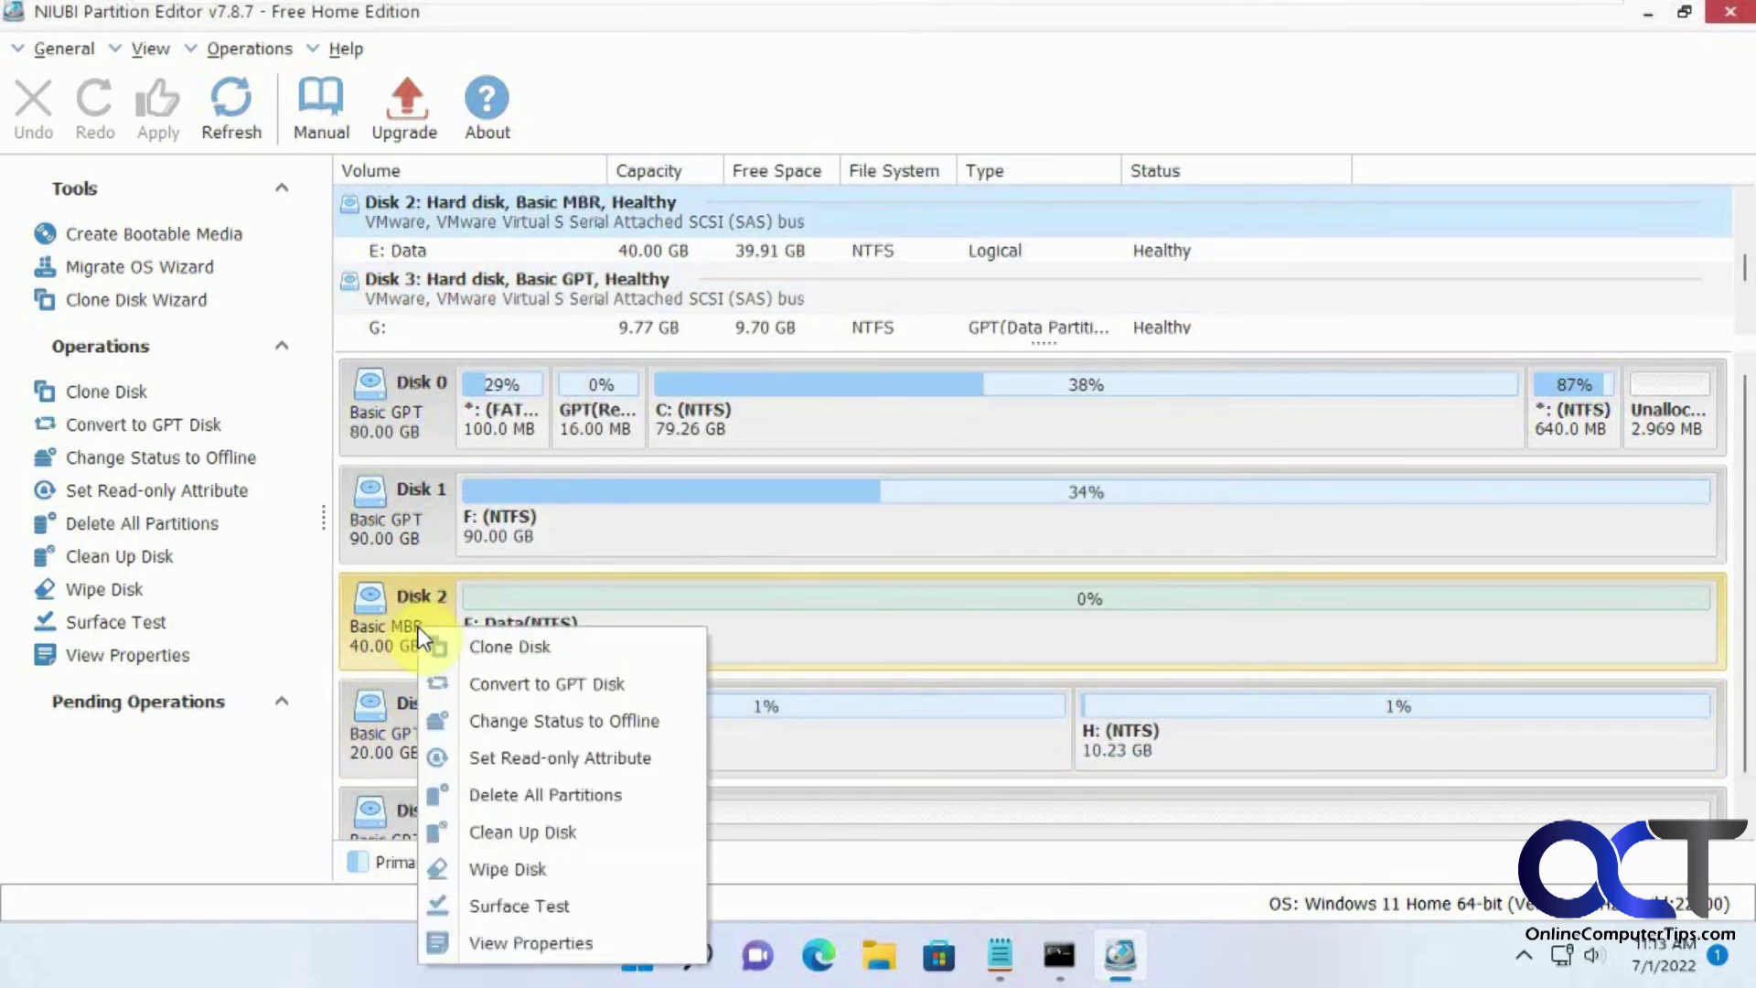
click(577, 928)
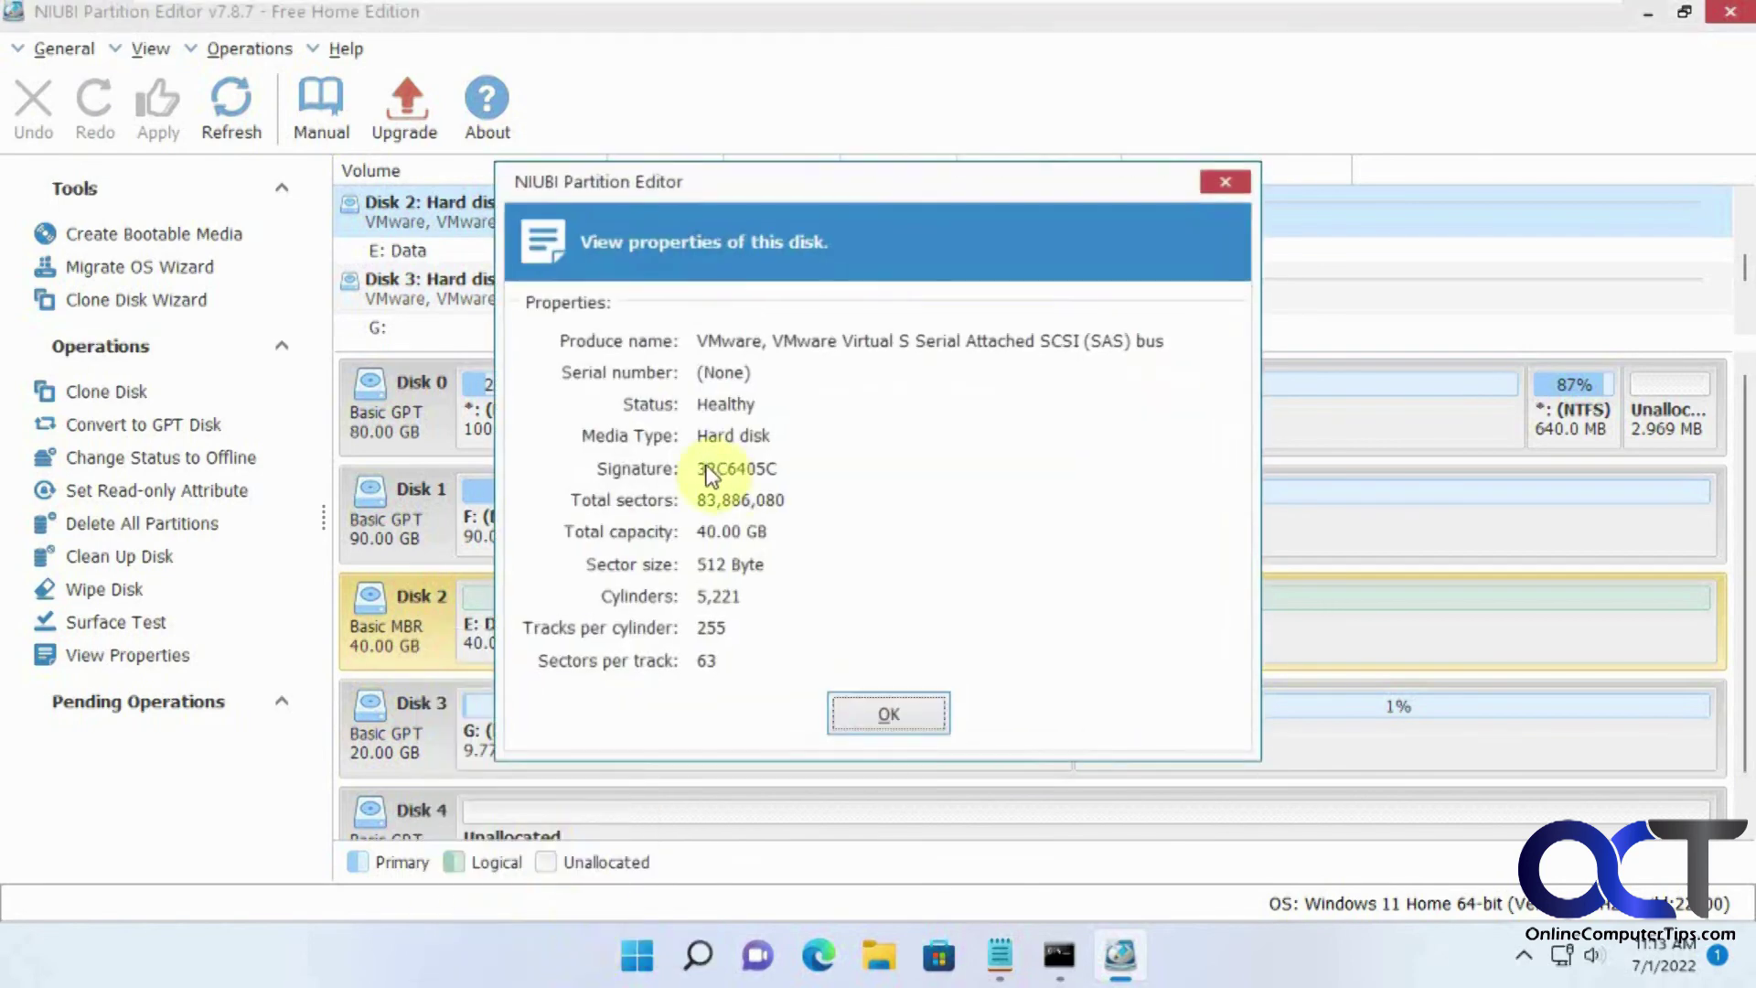
click(872, 716)
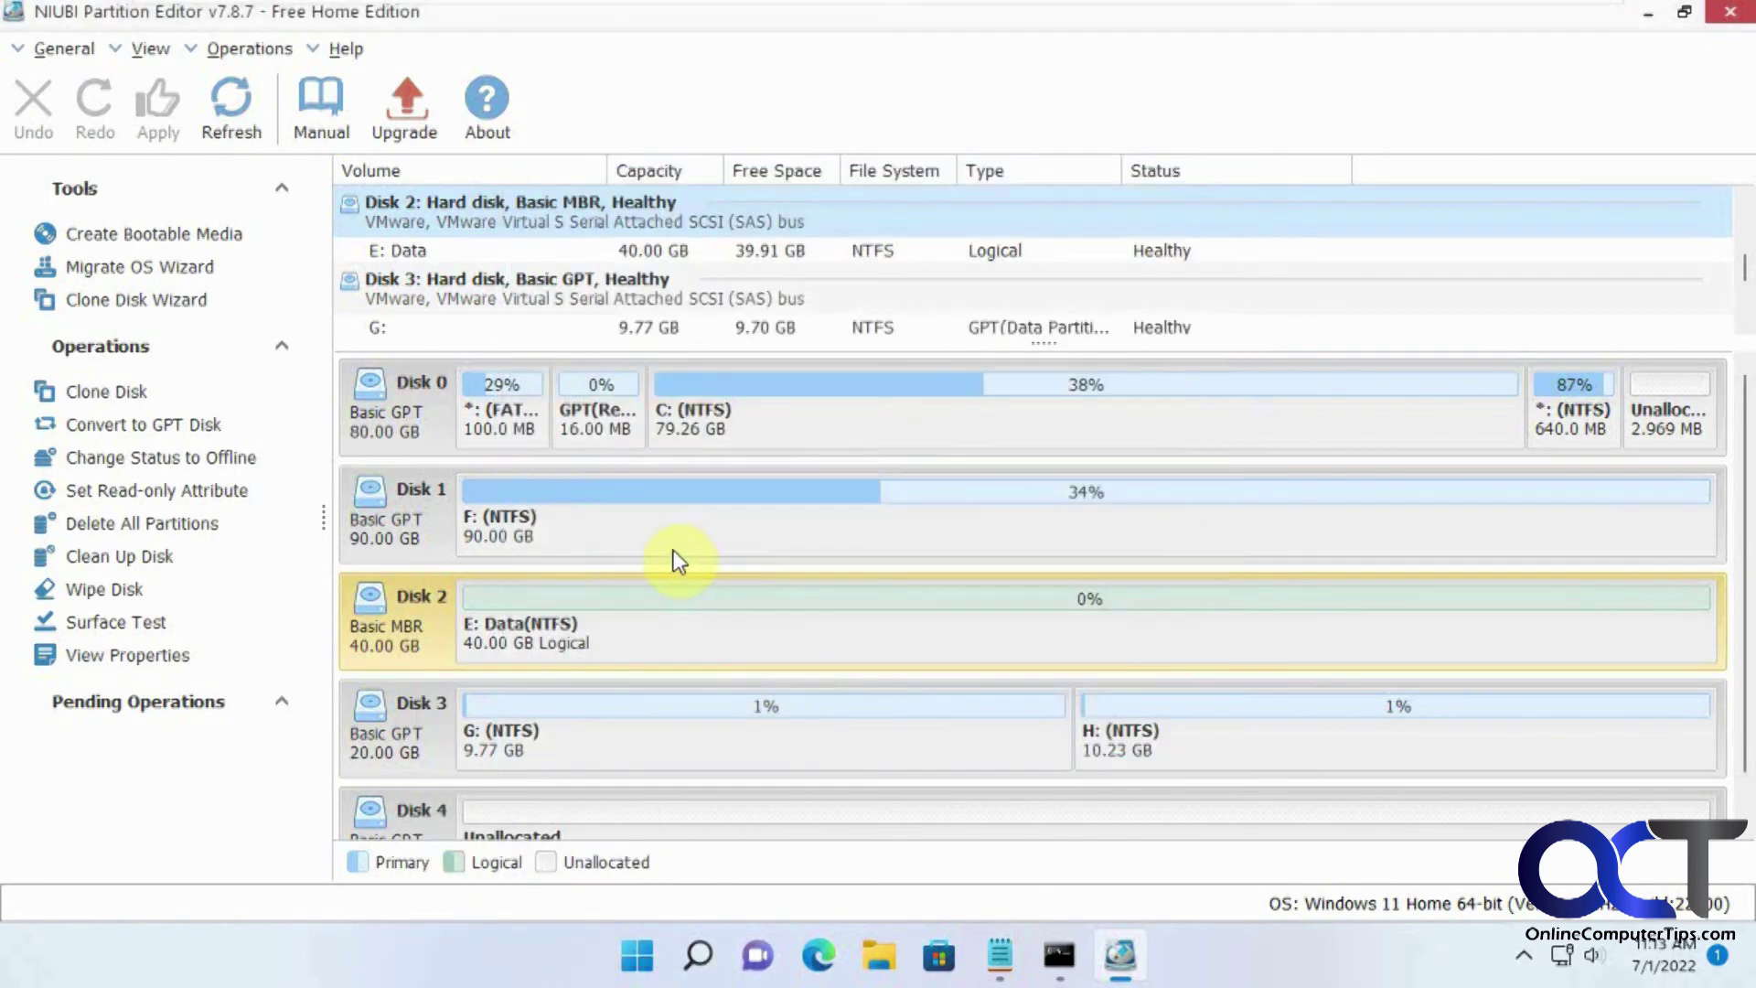
click(684, 624)
right_click(684, 624)
click(806, 966)
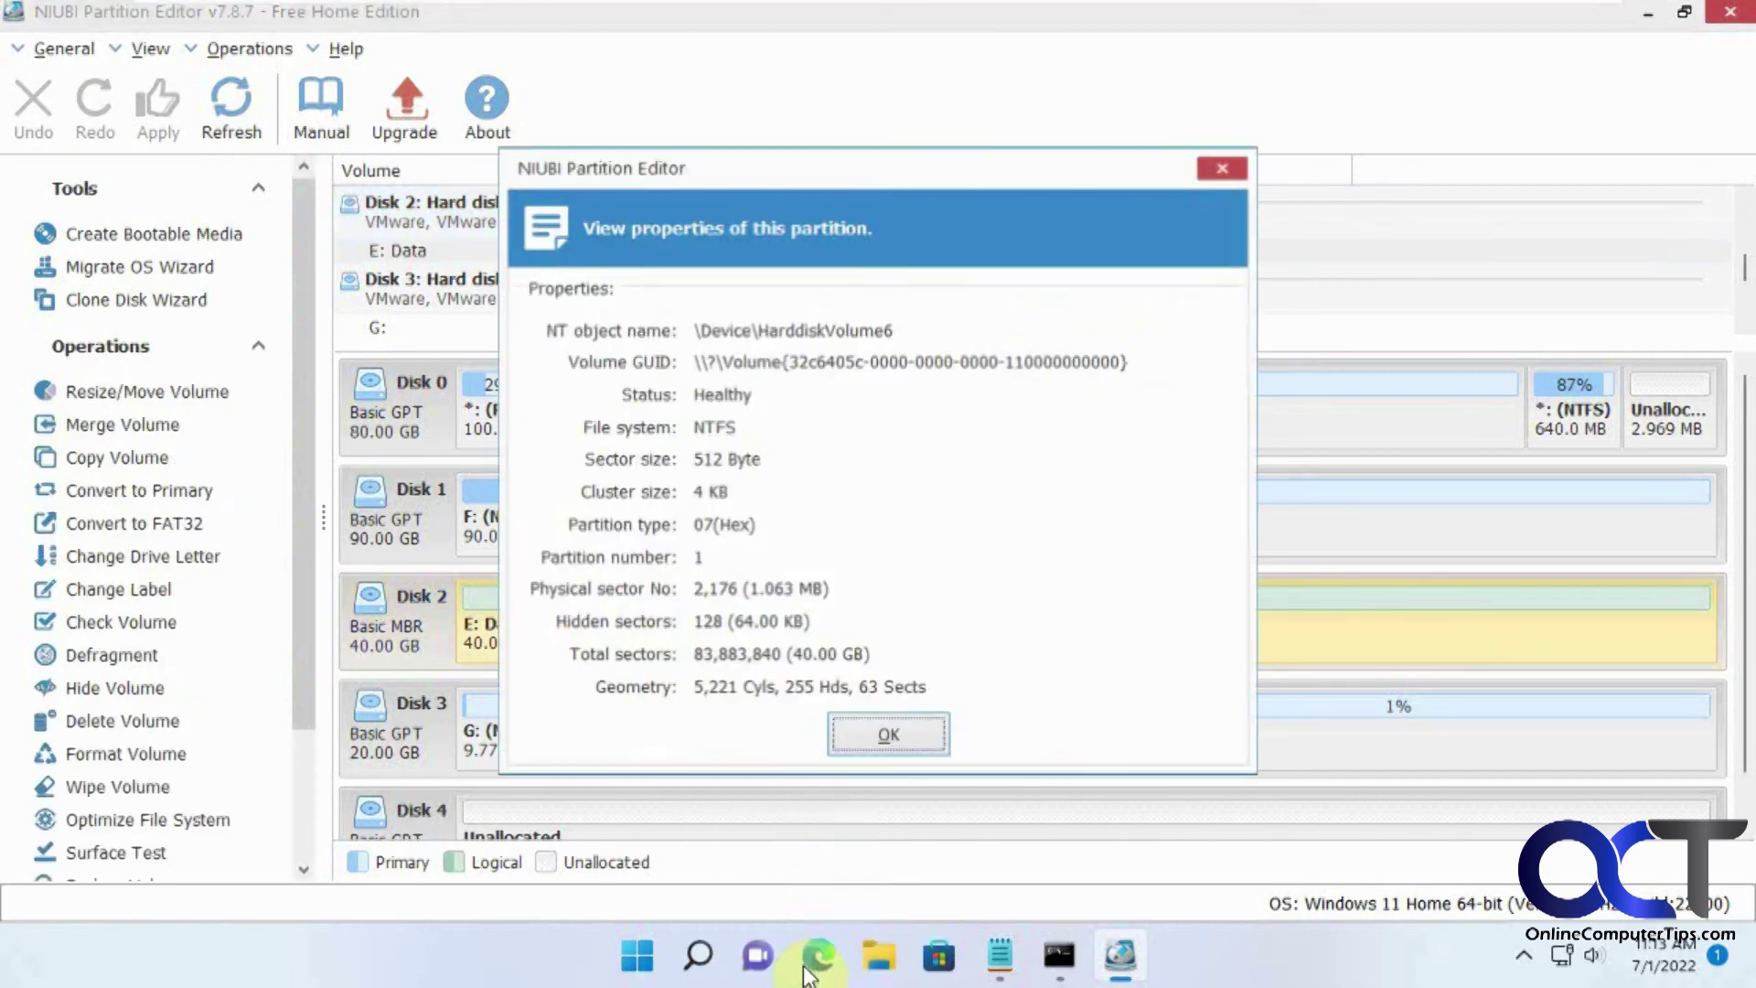
click(900, 737)
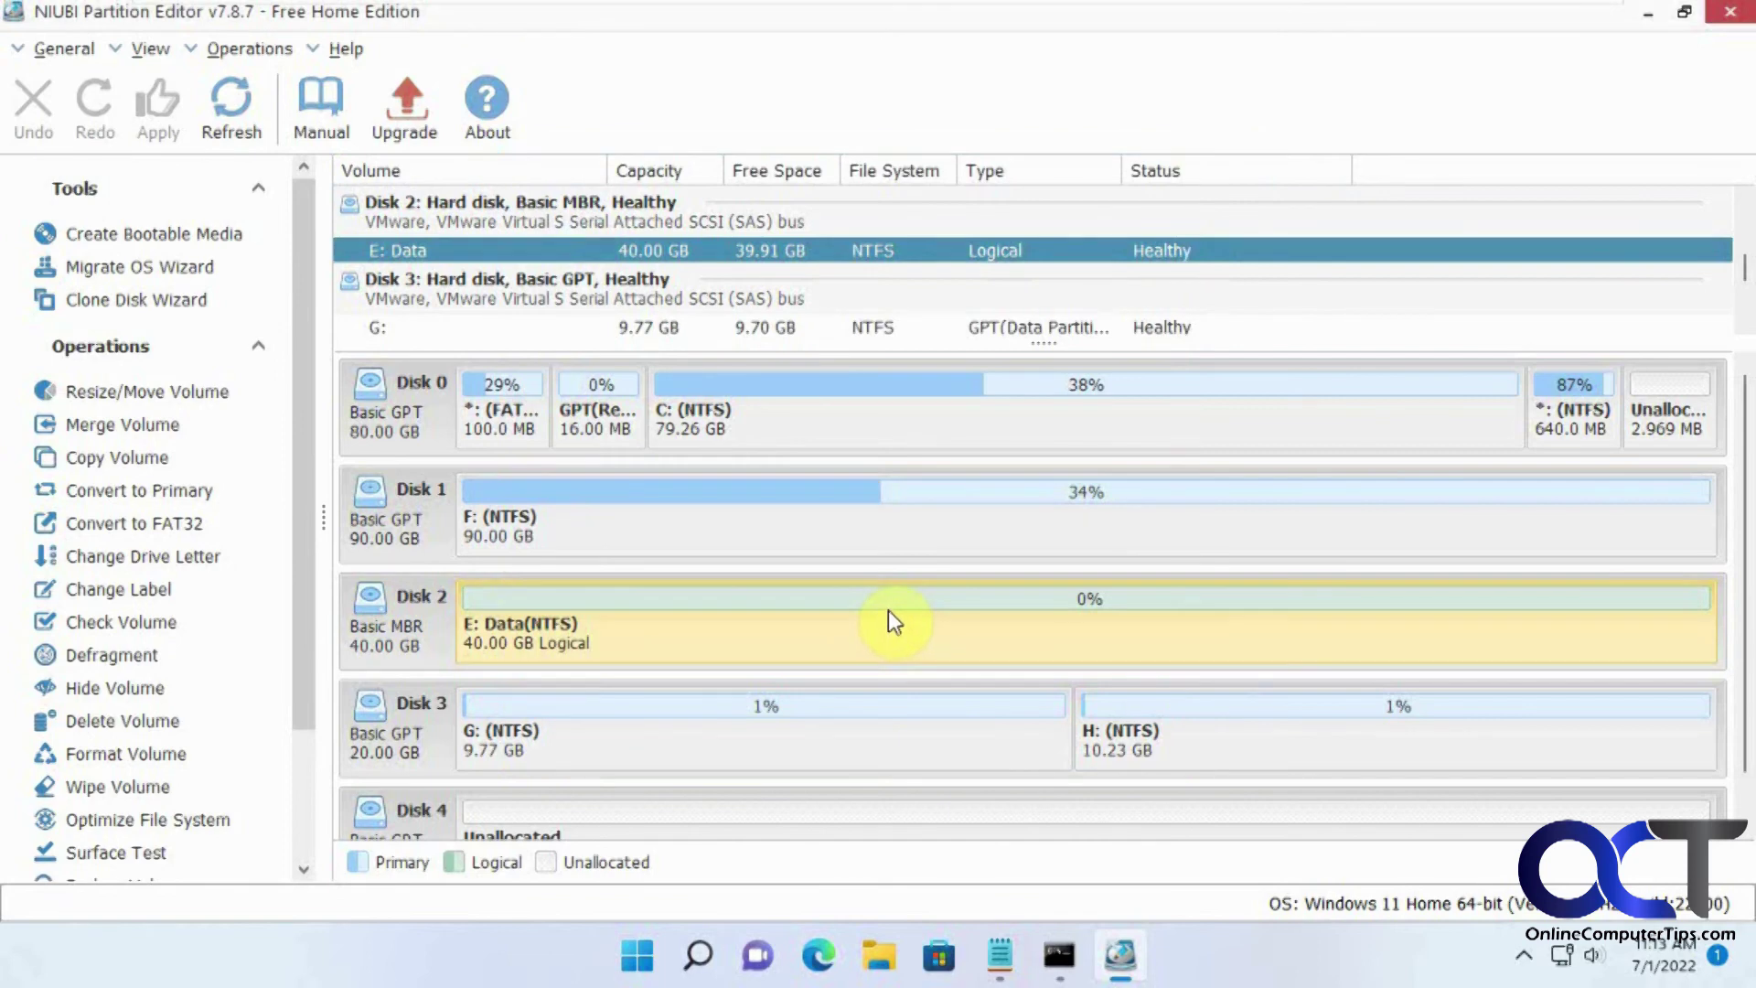
scroll(892, 623, down, 1)
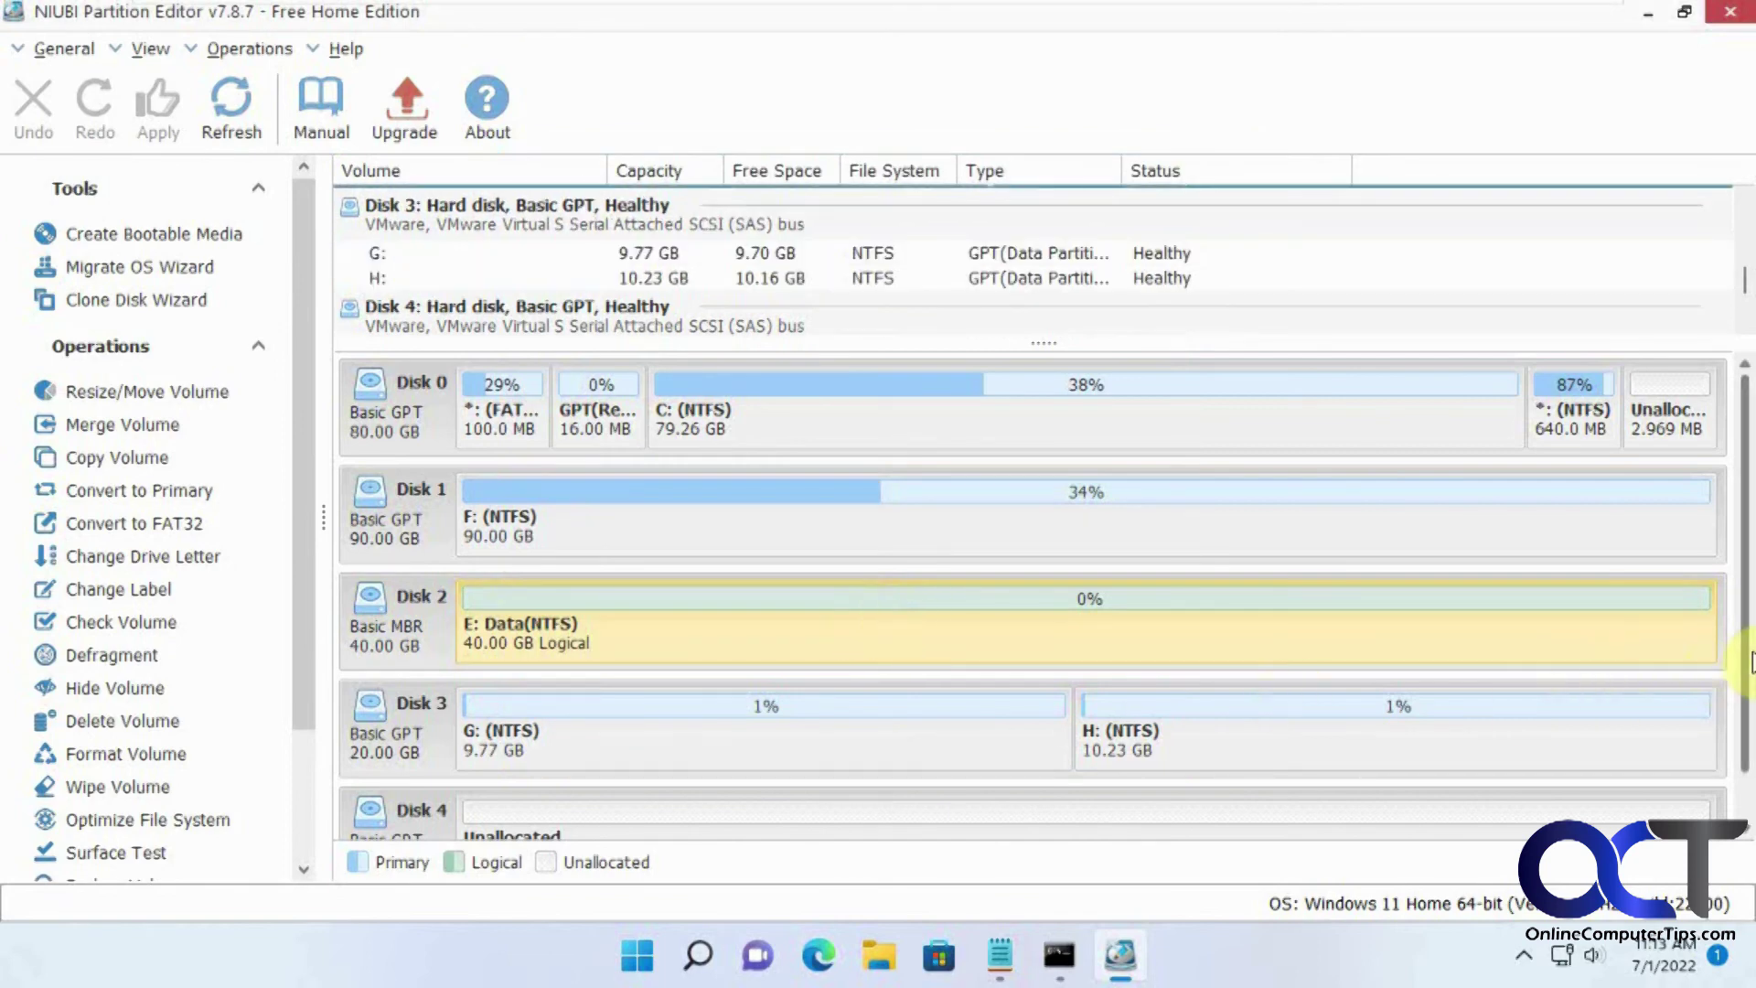
scroll(1748, 661, down, 1)
click(704, 803)
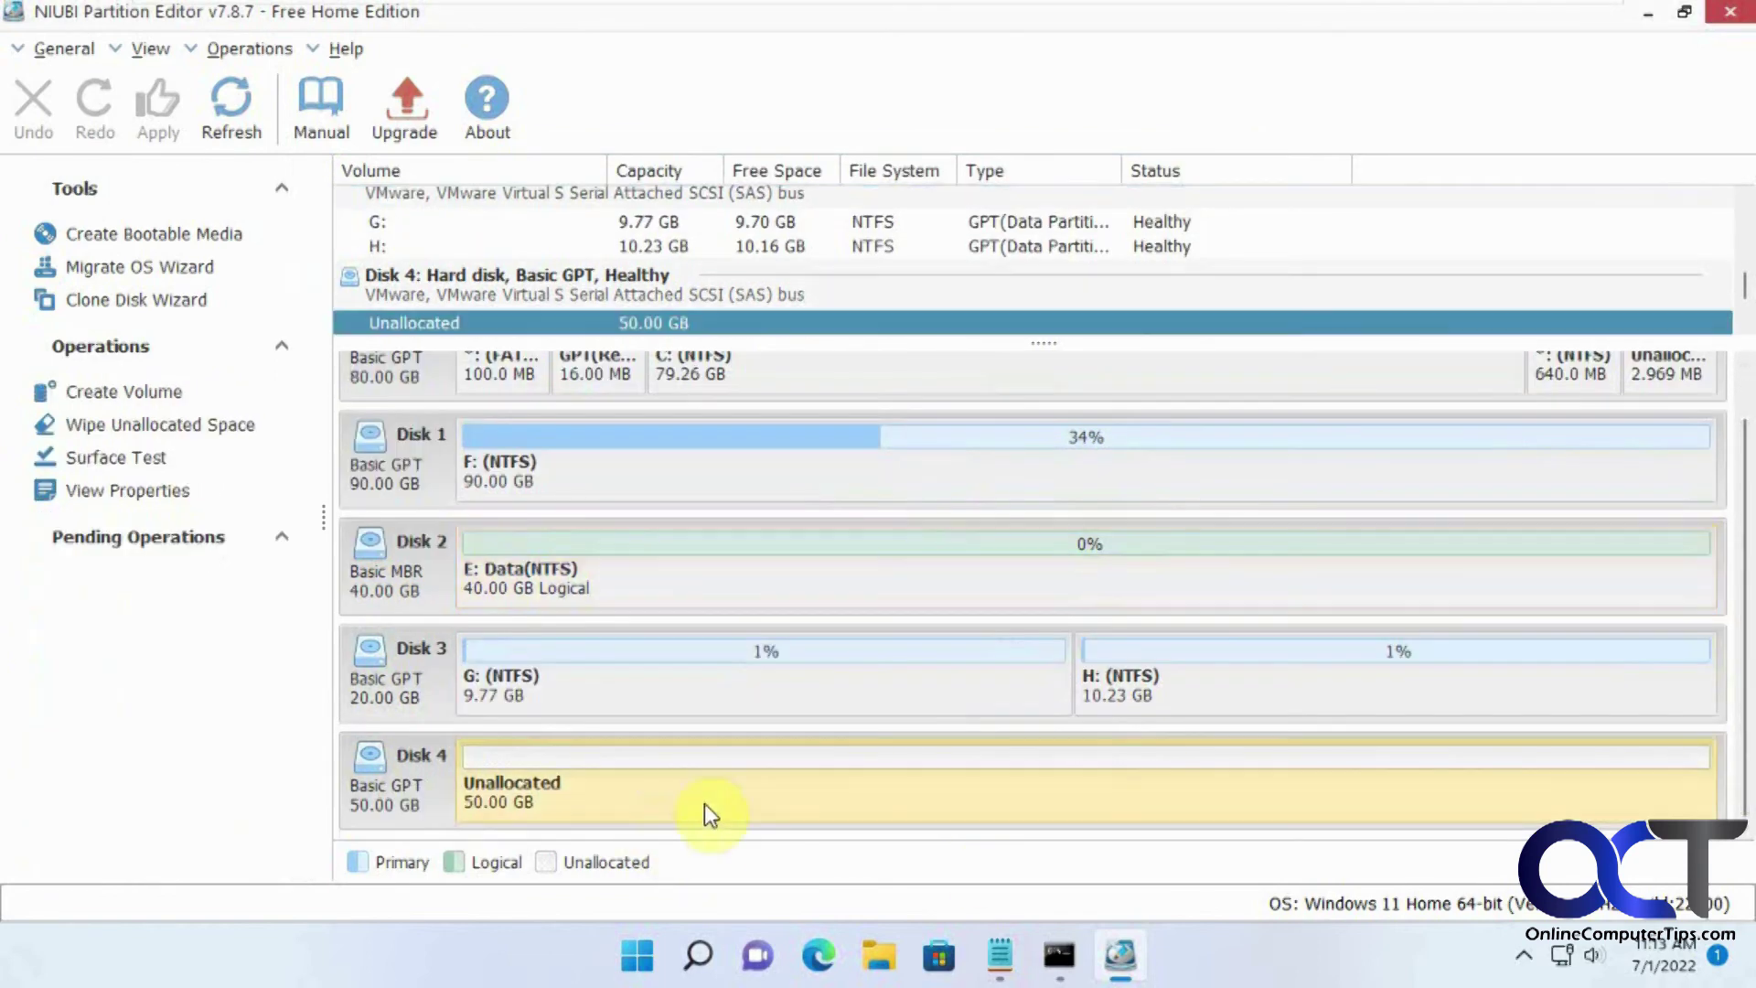
right_click(704, 803)
click(809, 943)
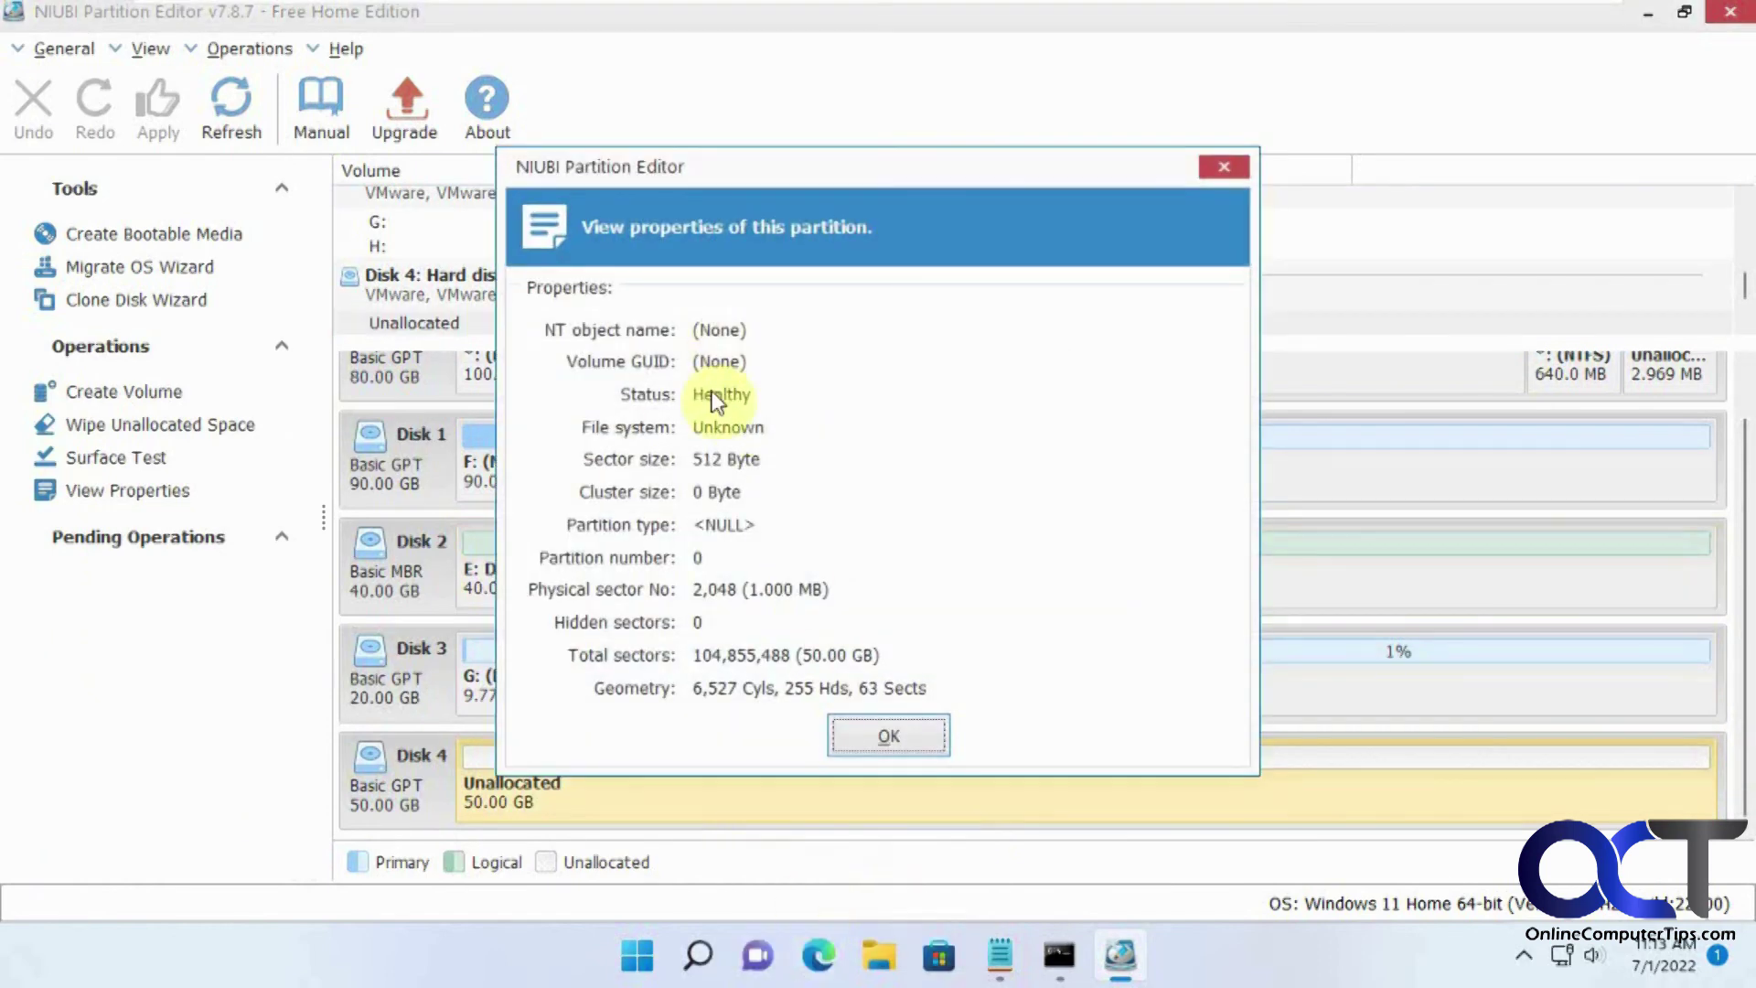
click(885, 734)
click(430, 787)
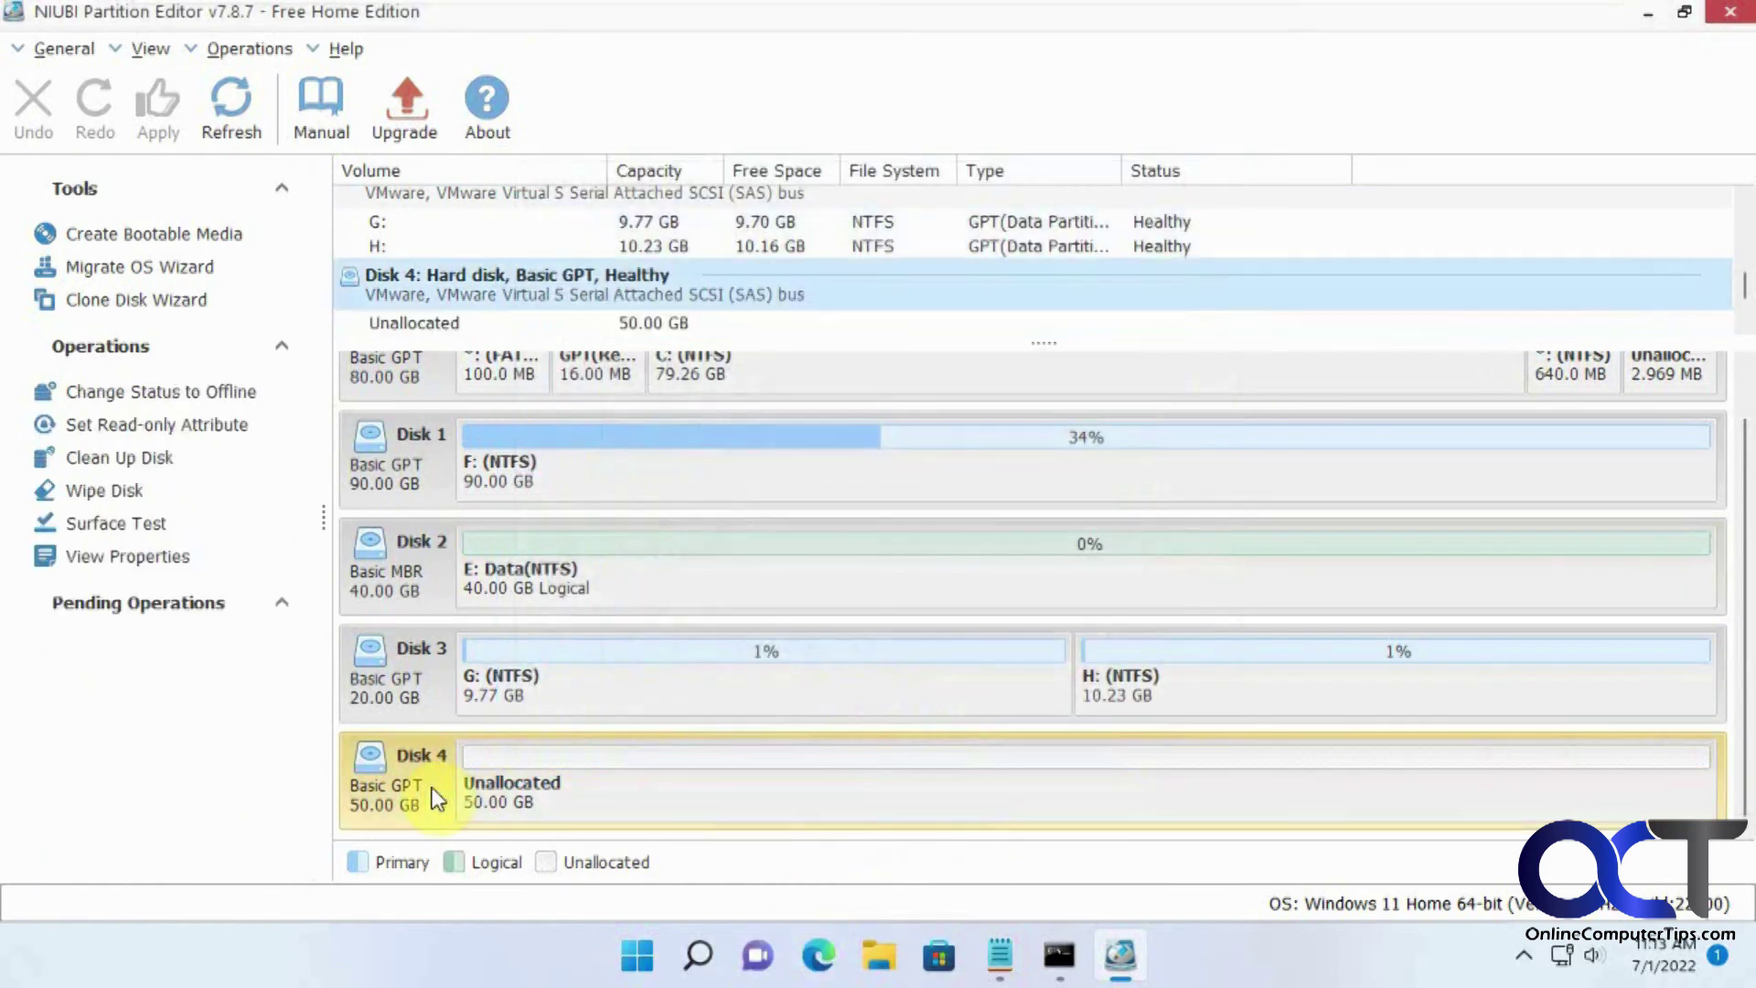
right_click(432, 787)
click(487, 764)
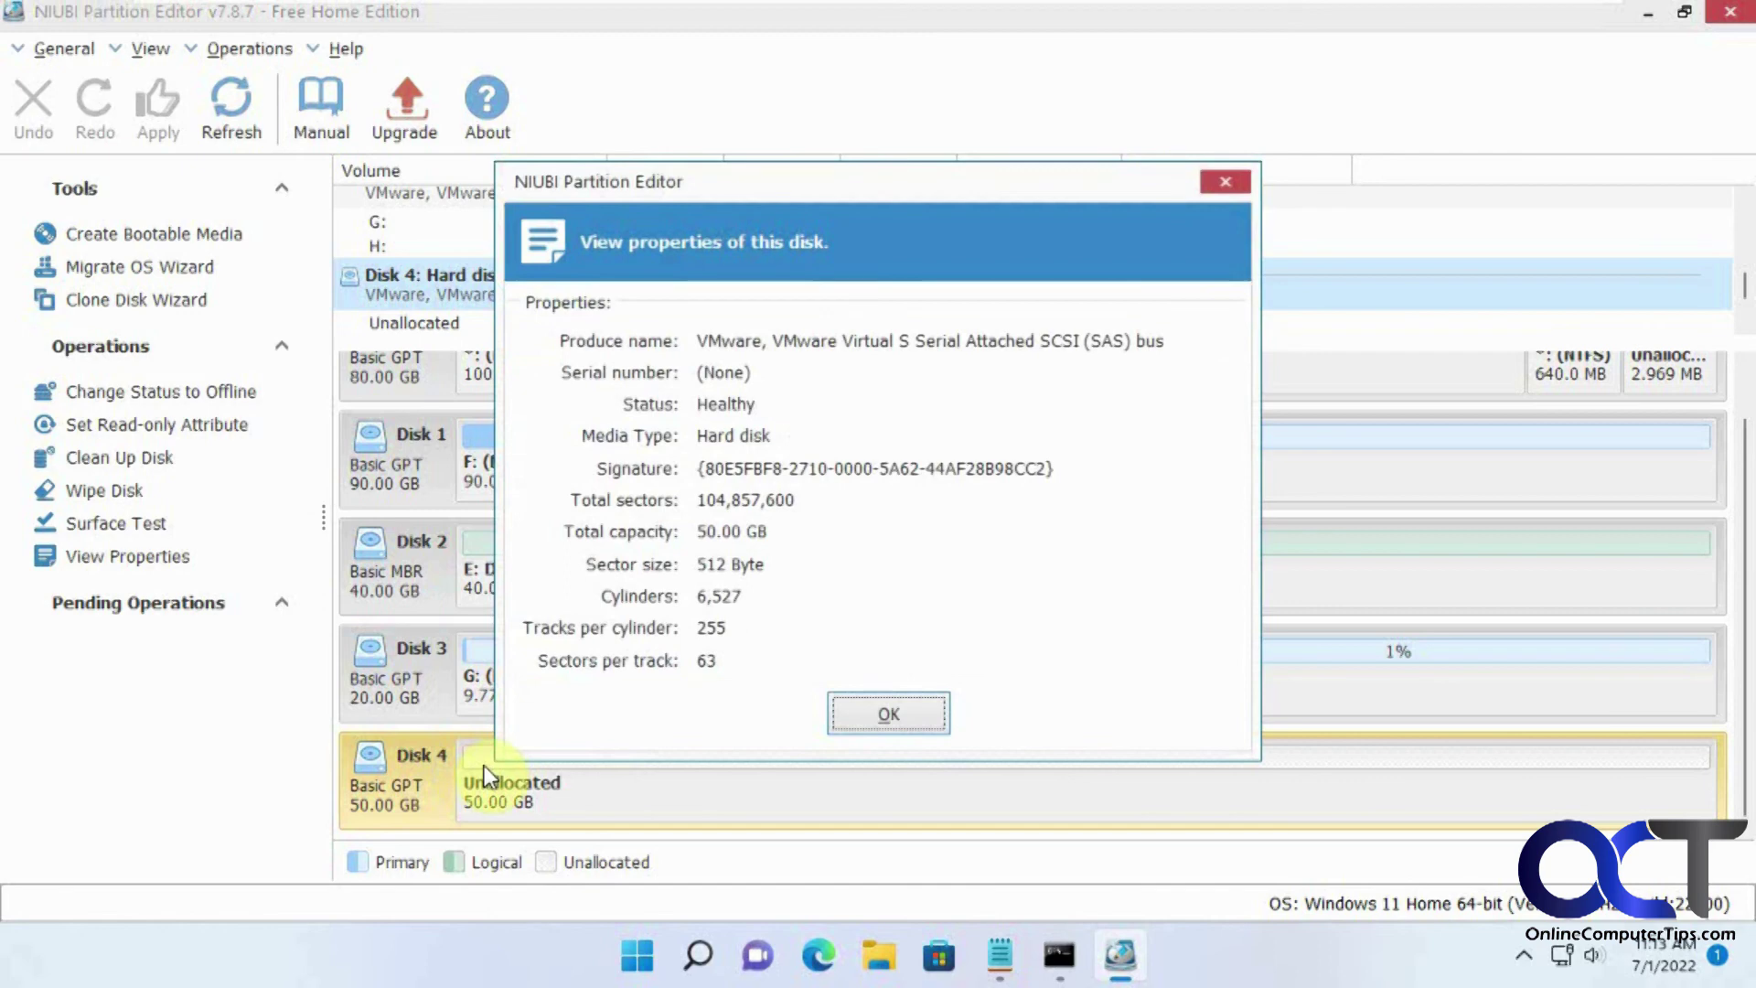
click(884, 714)
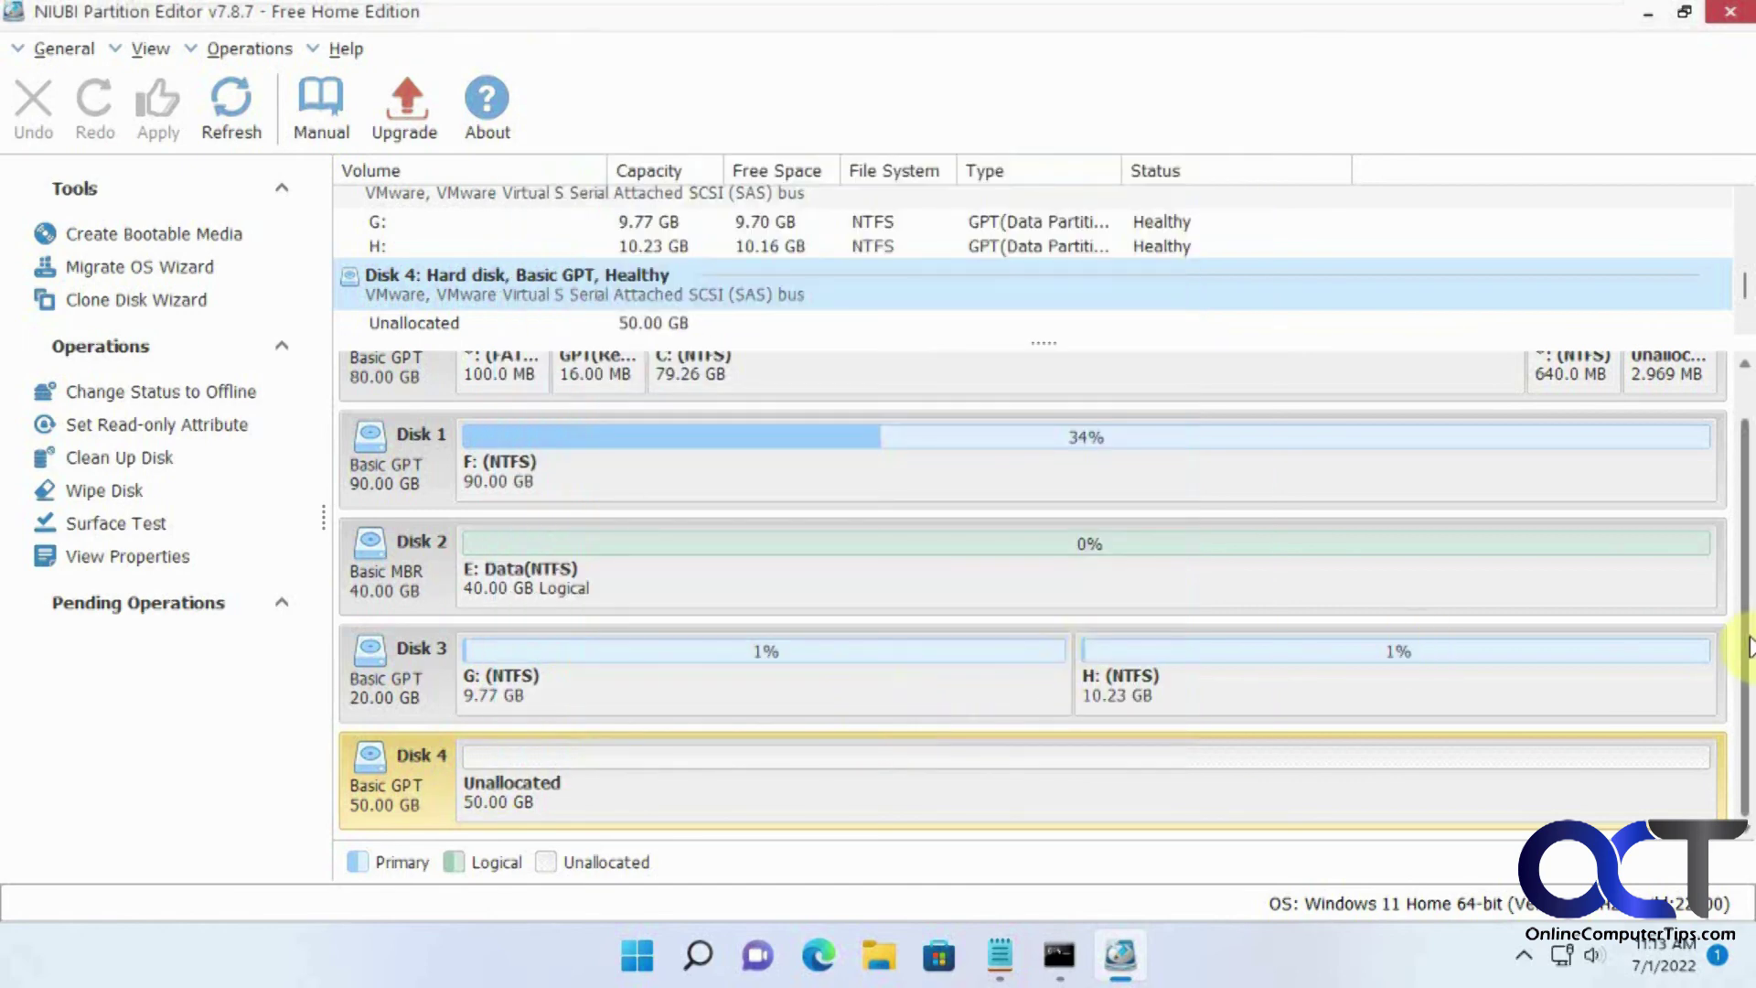
scroll(1749, 549, up, 2)
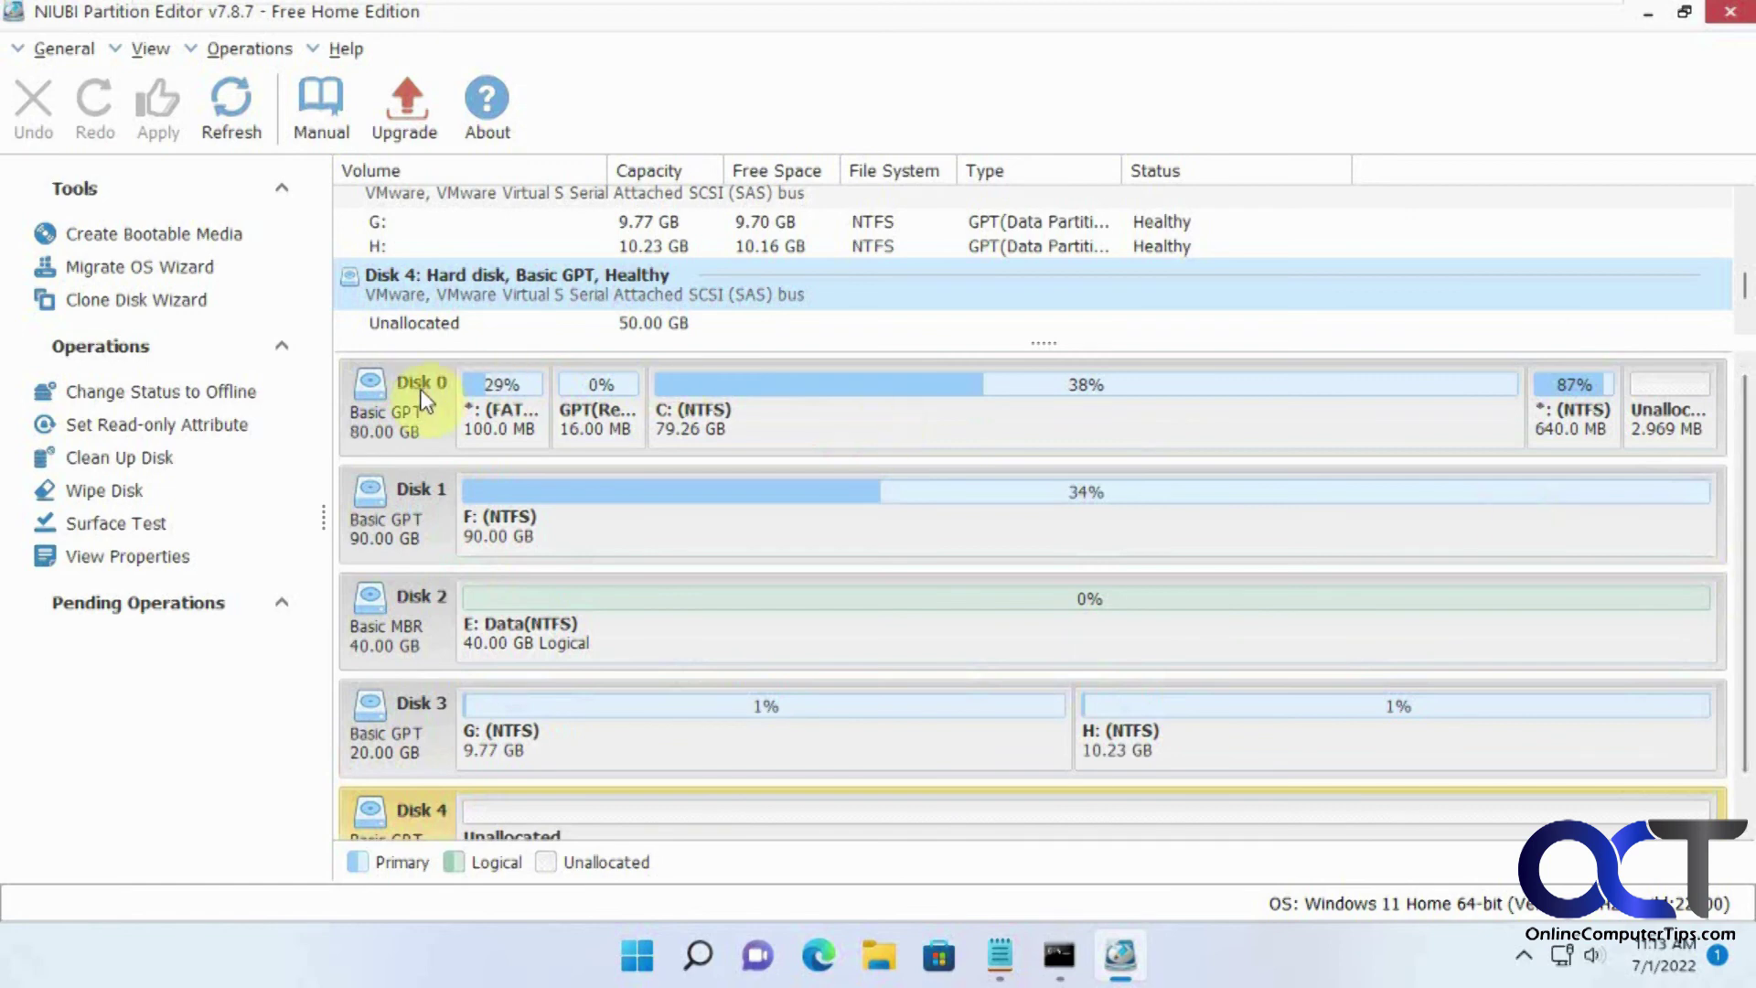
click(397, 408)
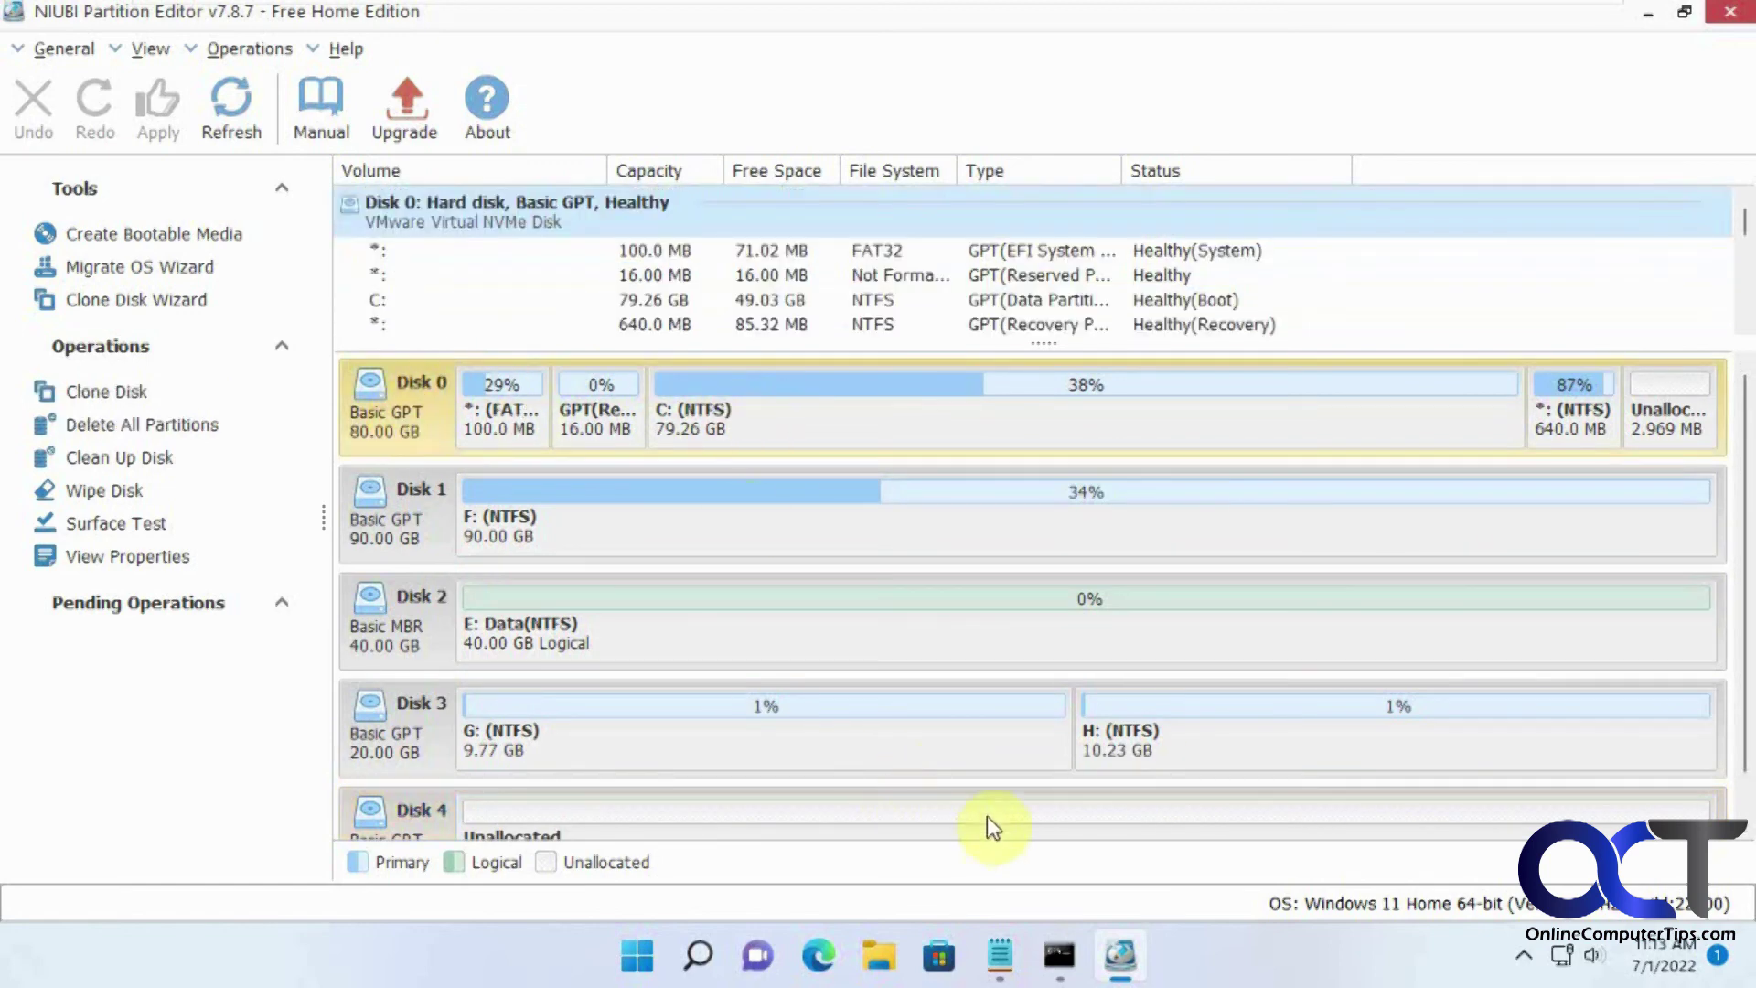
right_click(1187, 748)
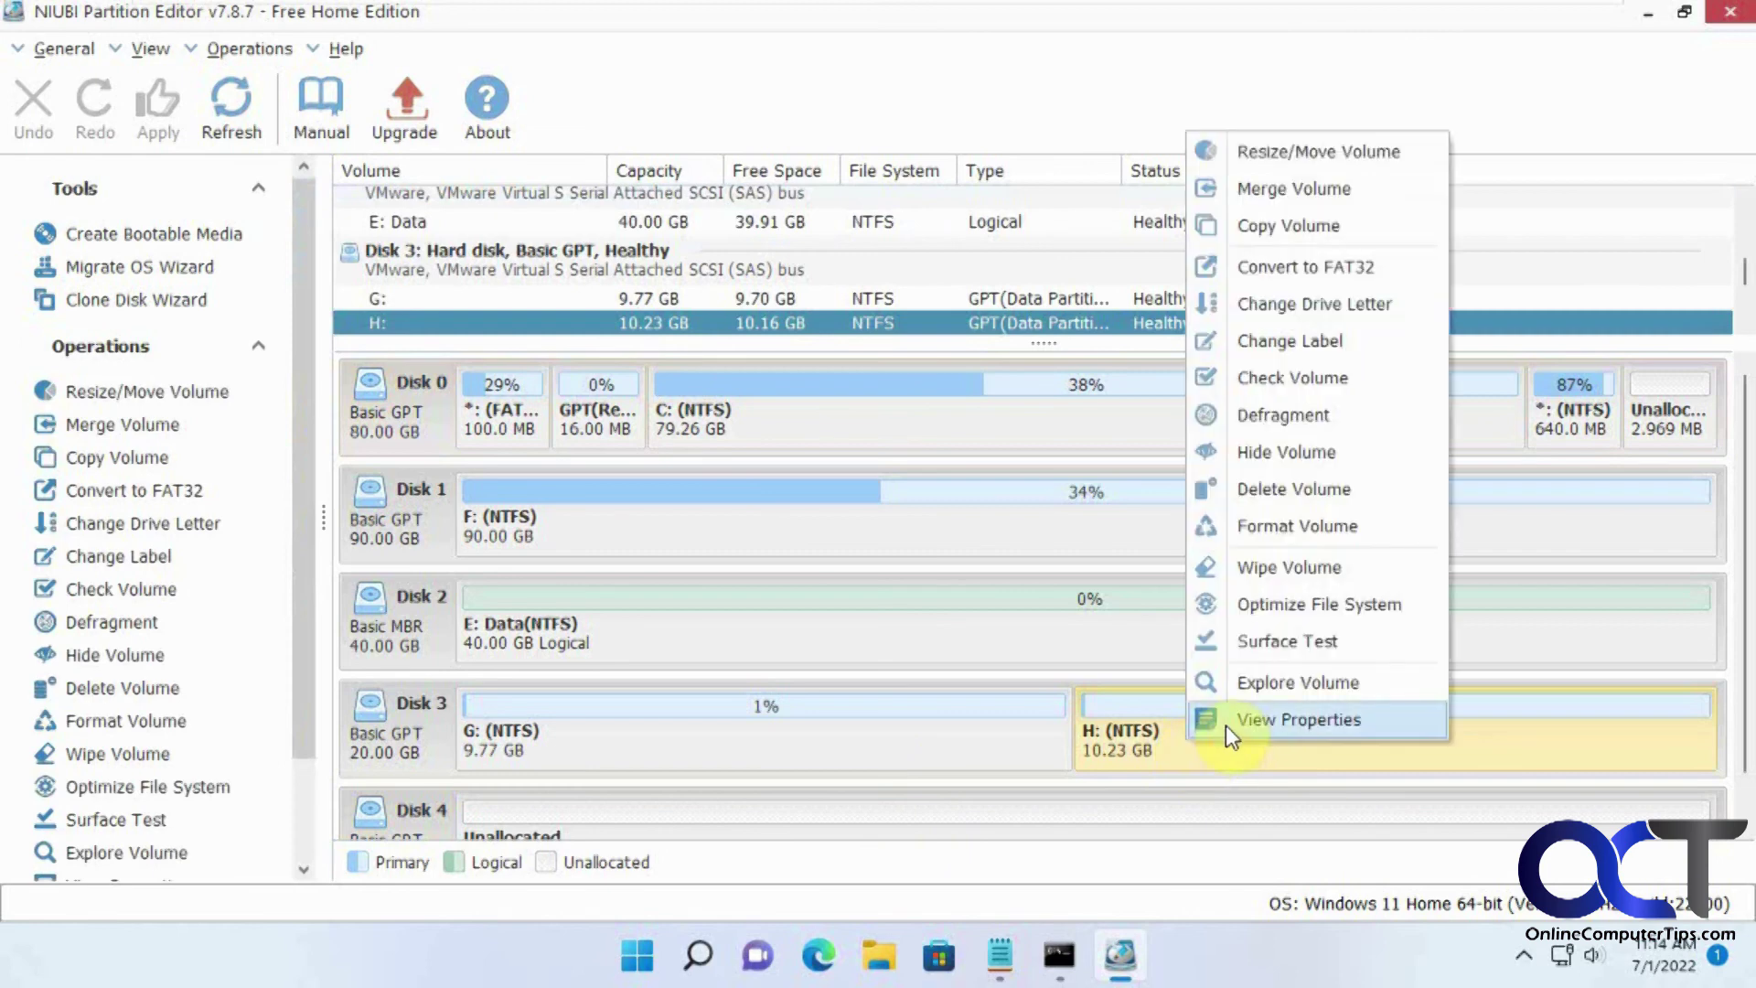
click(1226, 727)
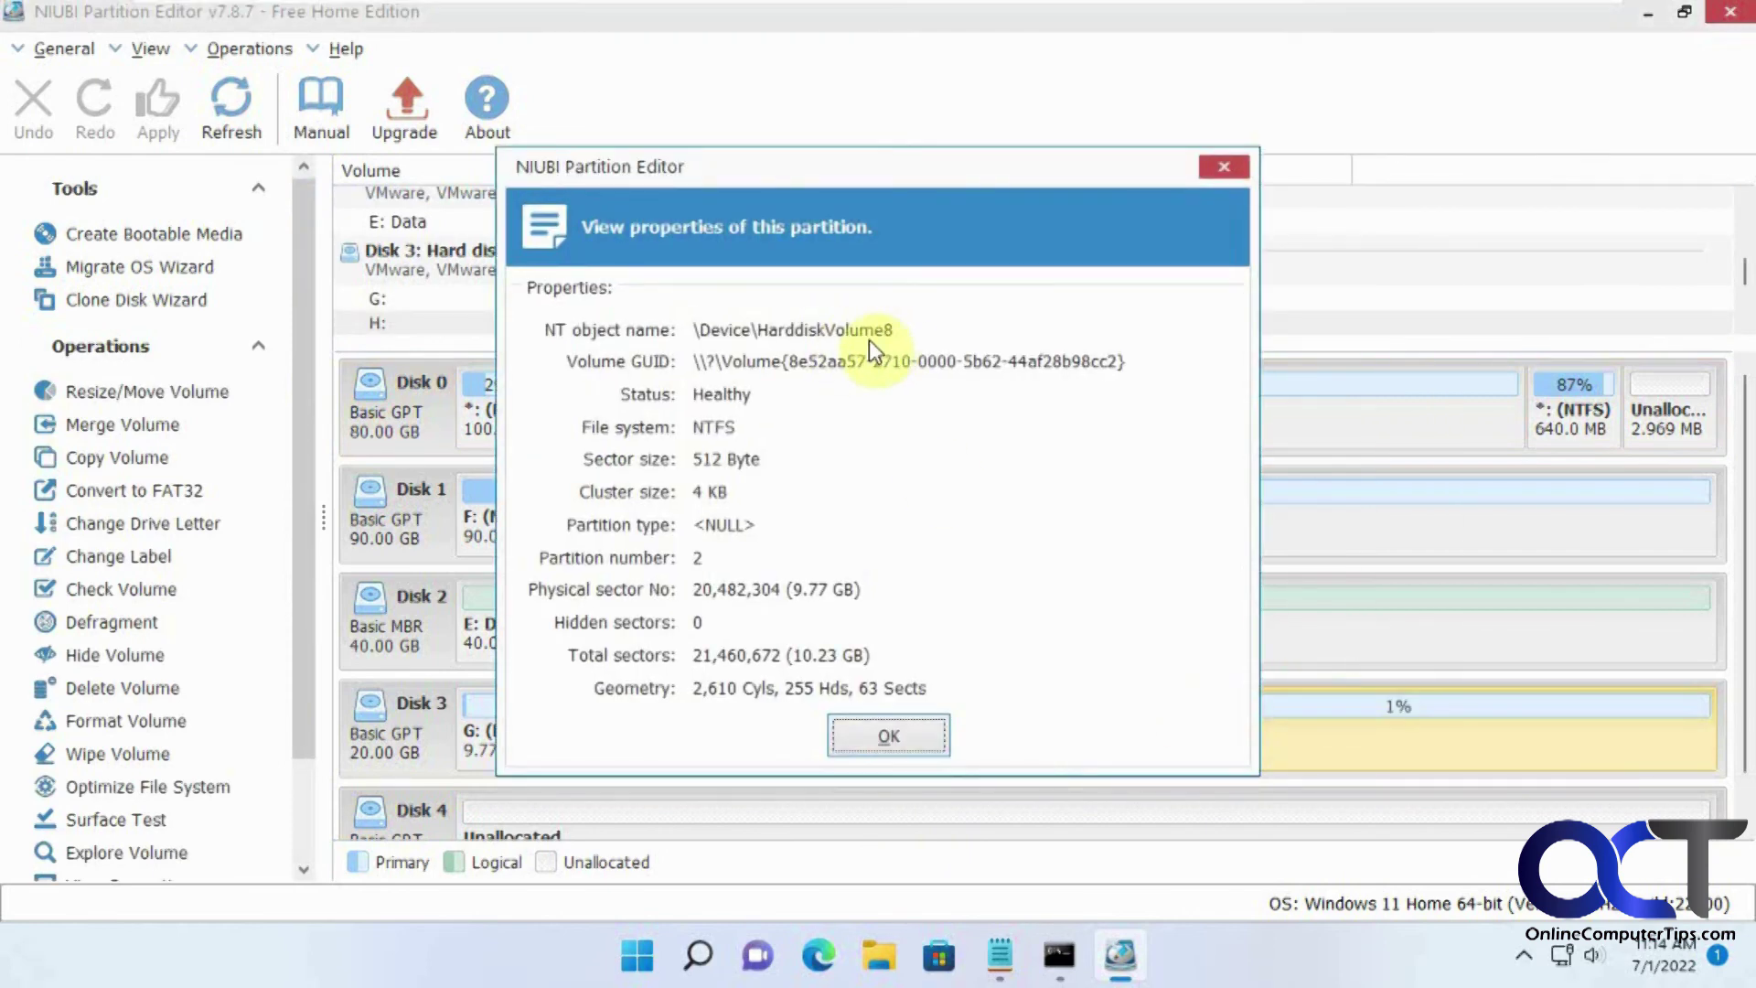
click(1223, 169)
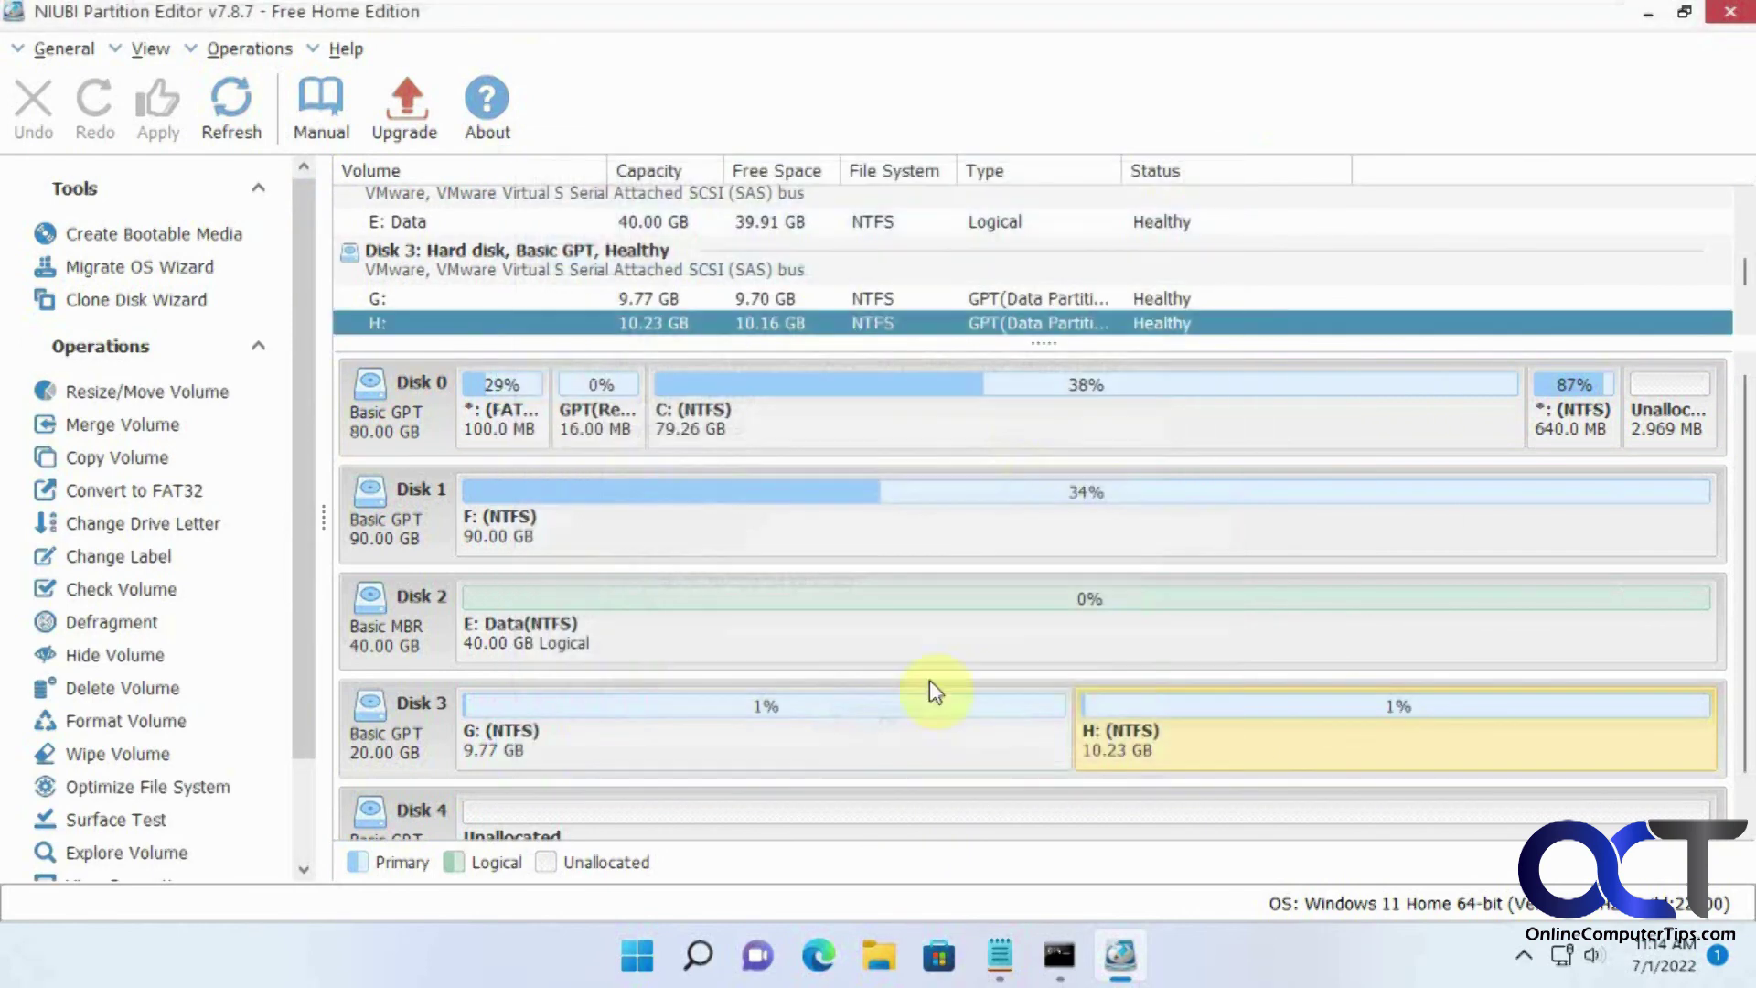
right_click(830, 748)
click(855, 732)
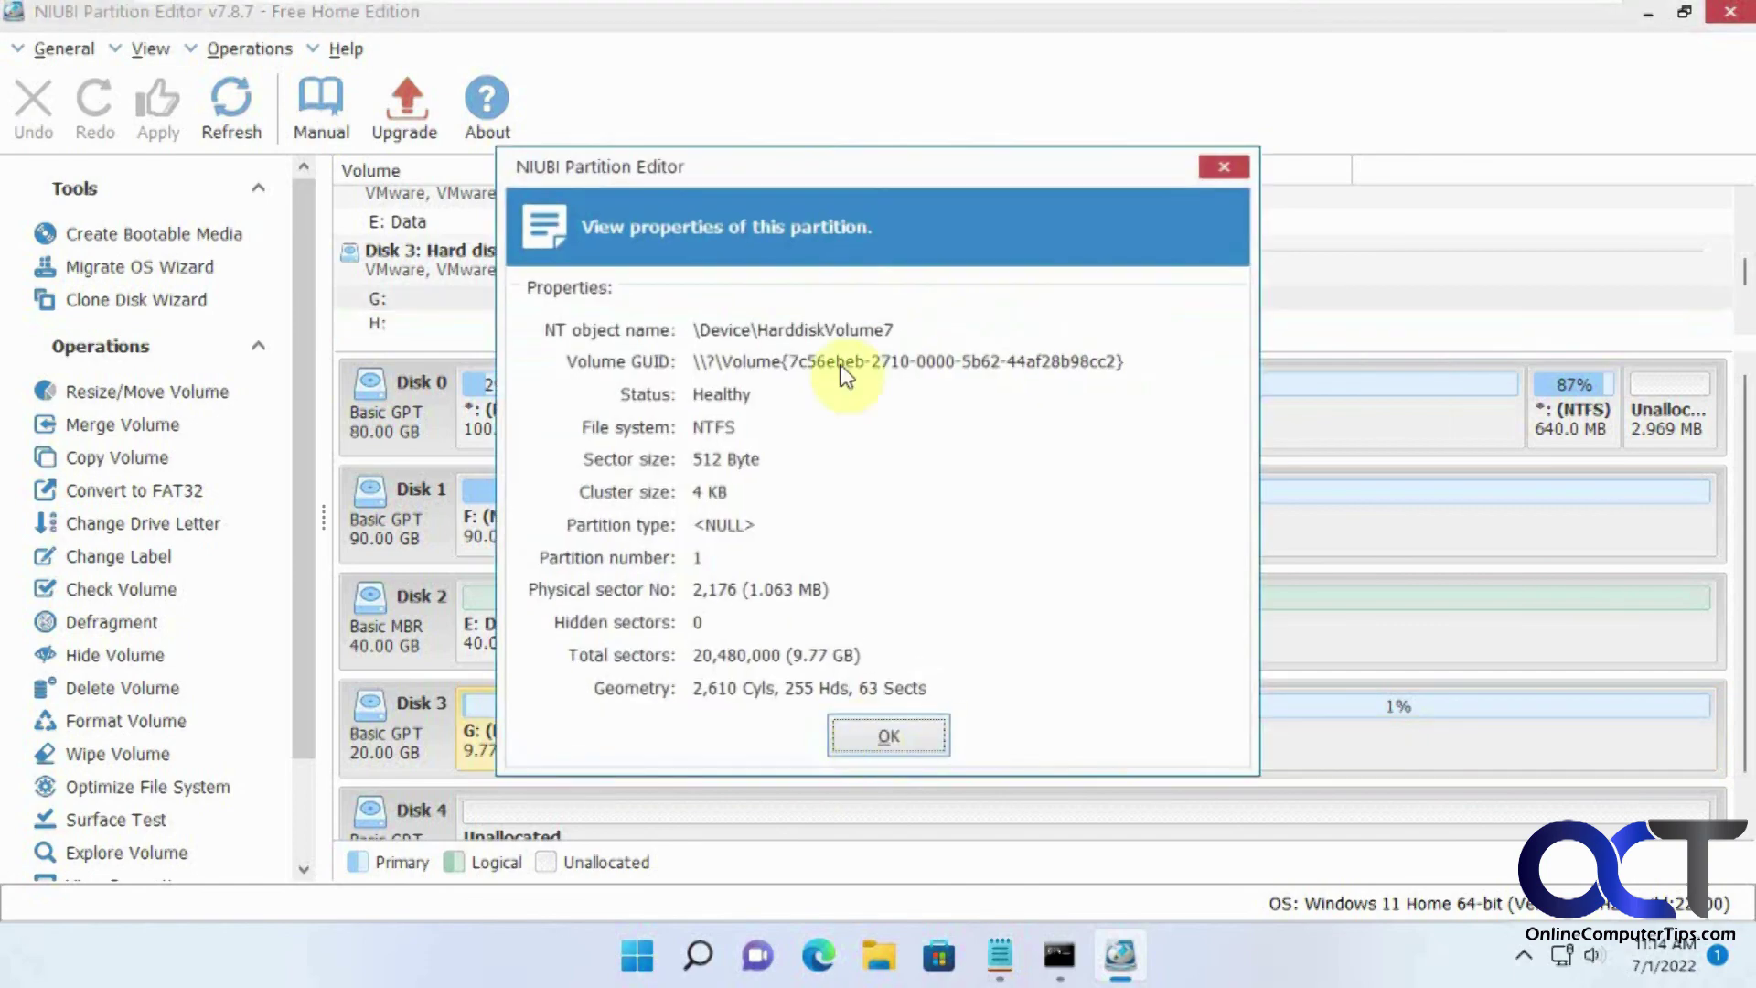
click(1223, 167)
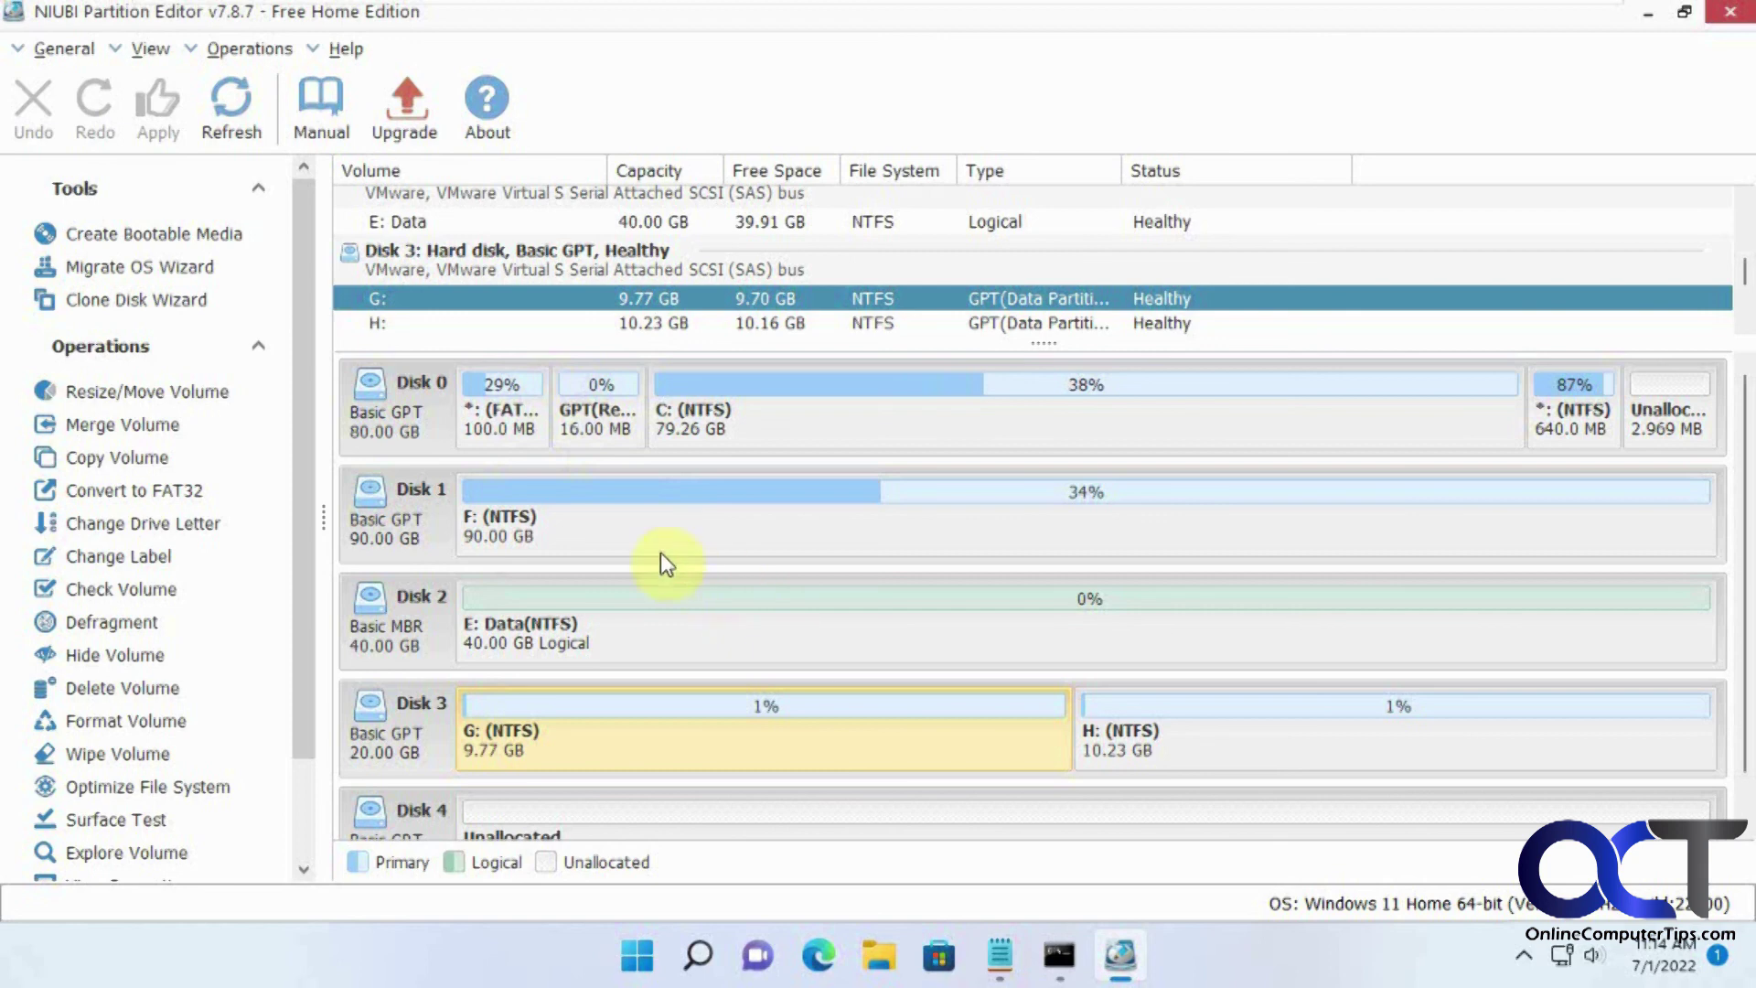
scroll(607, 572, up, 1)
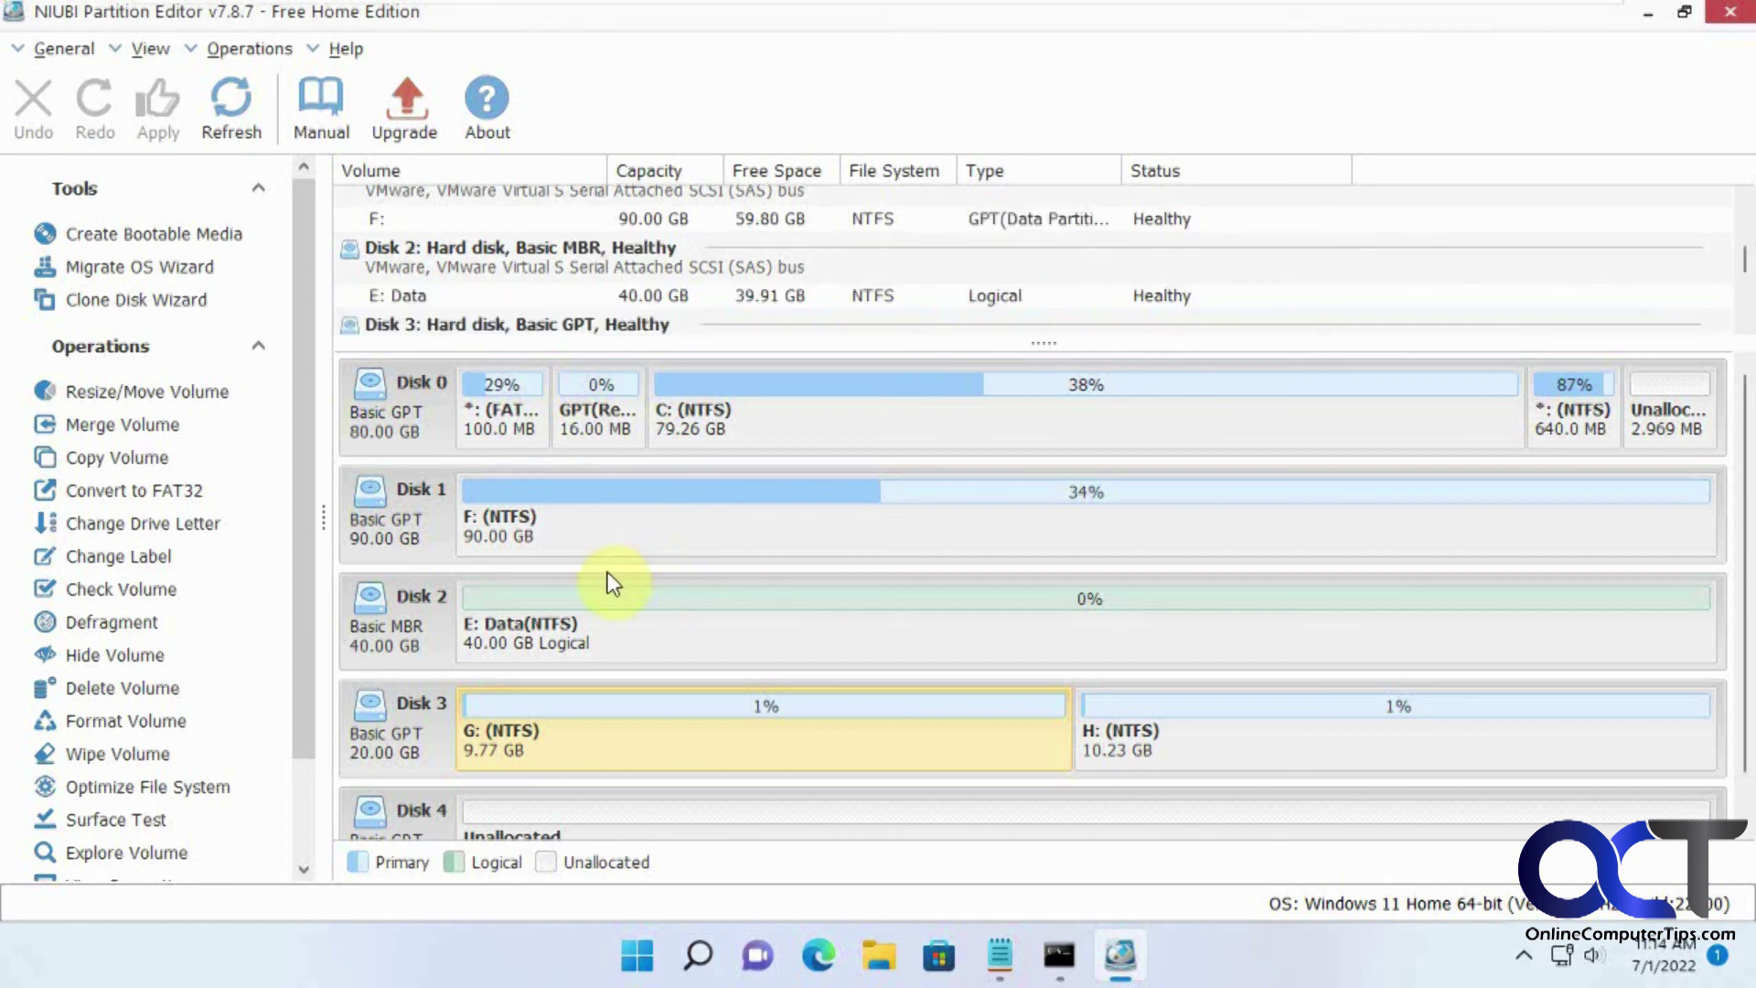
scroll(1750, 634, down, 1)
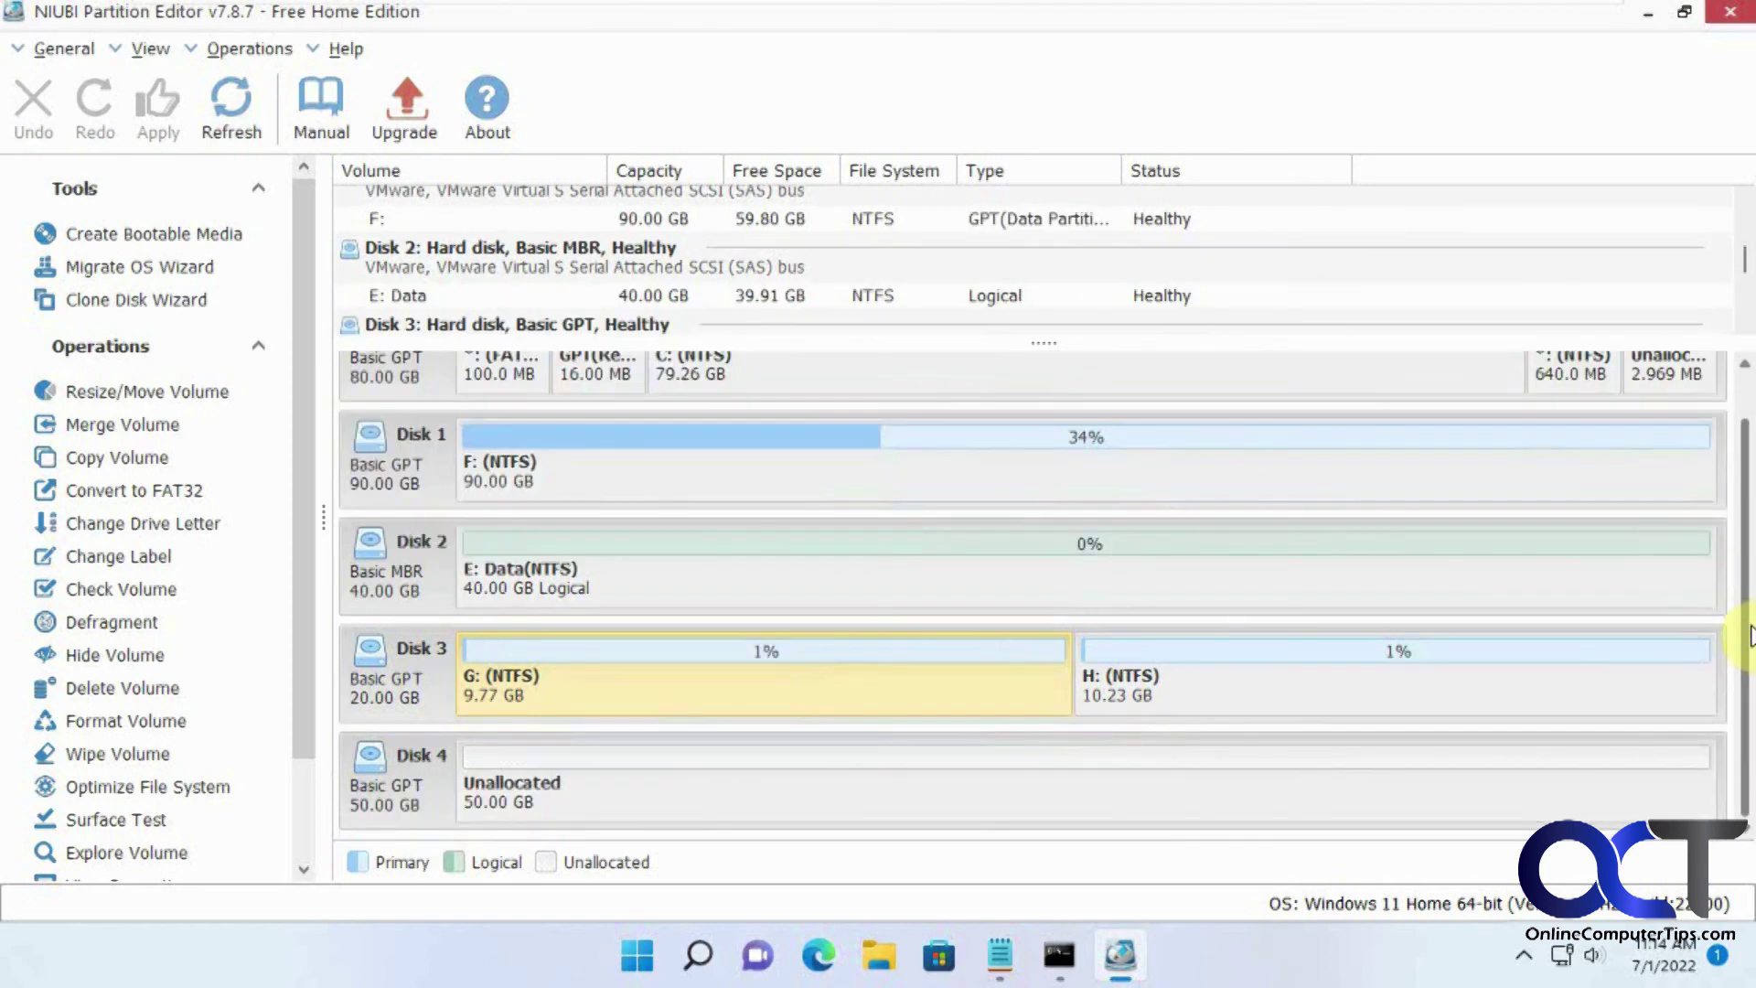
scroll(1382, 618, up, 2)
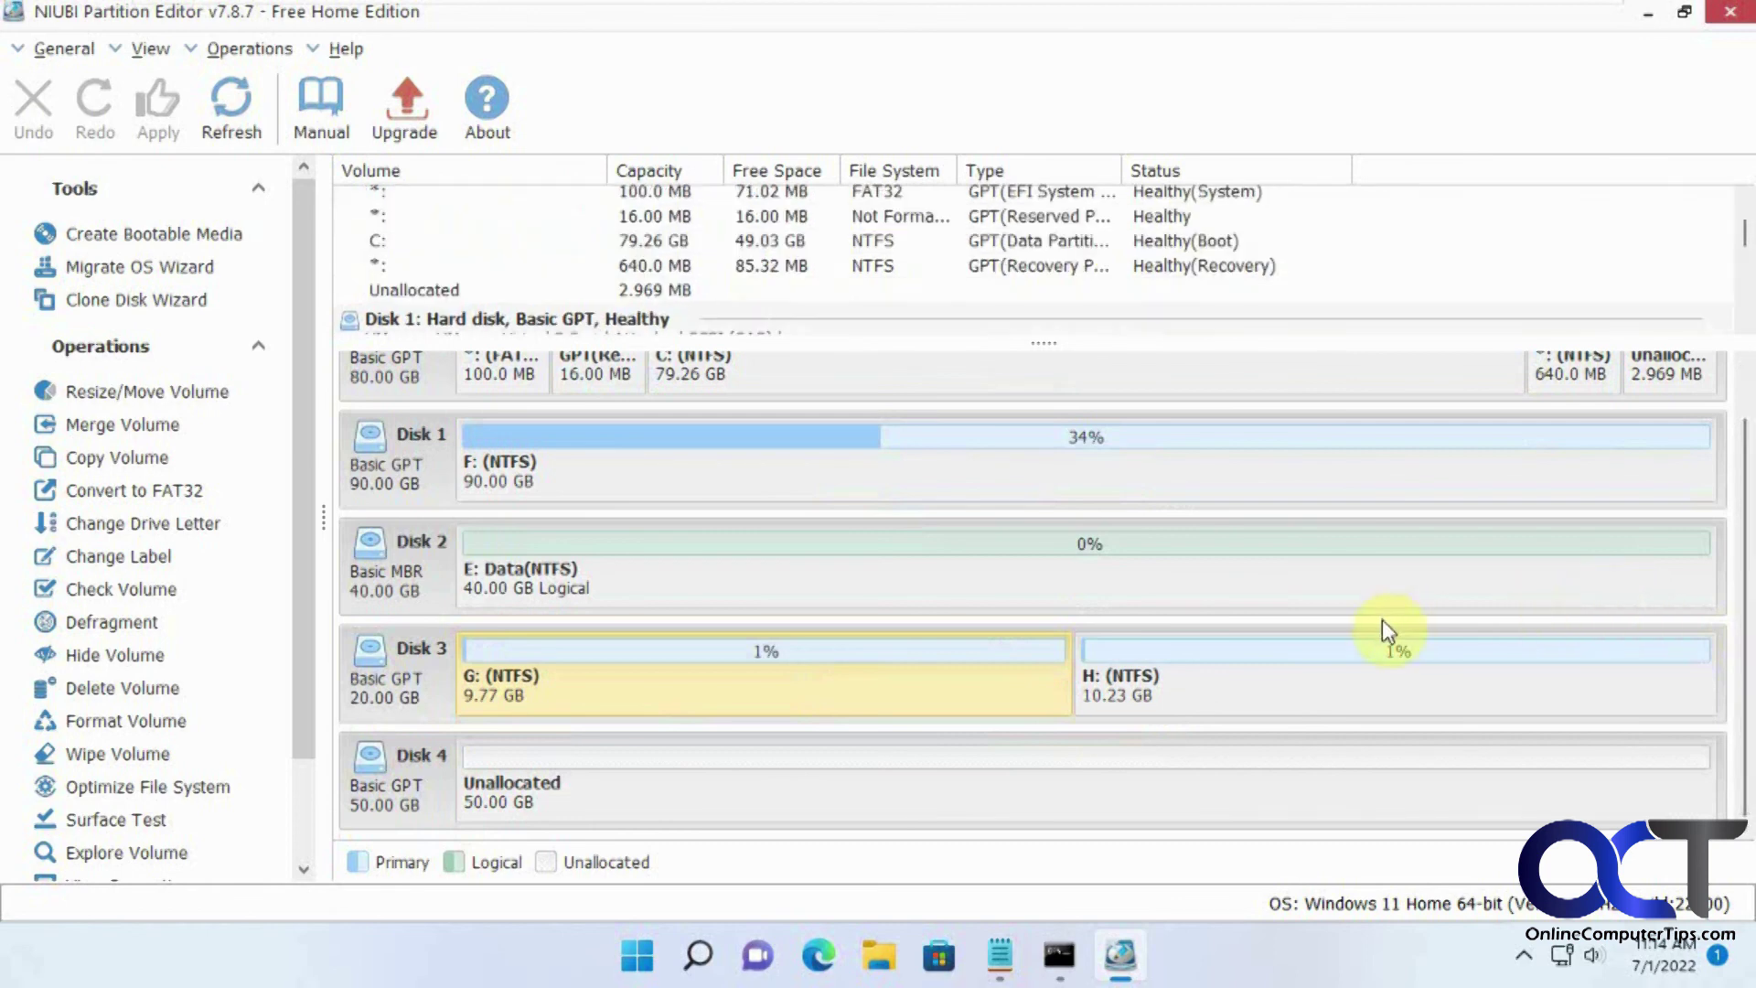